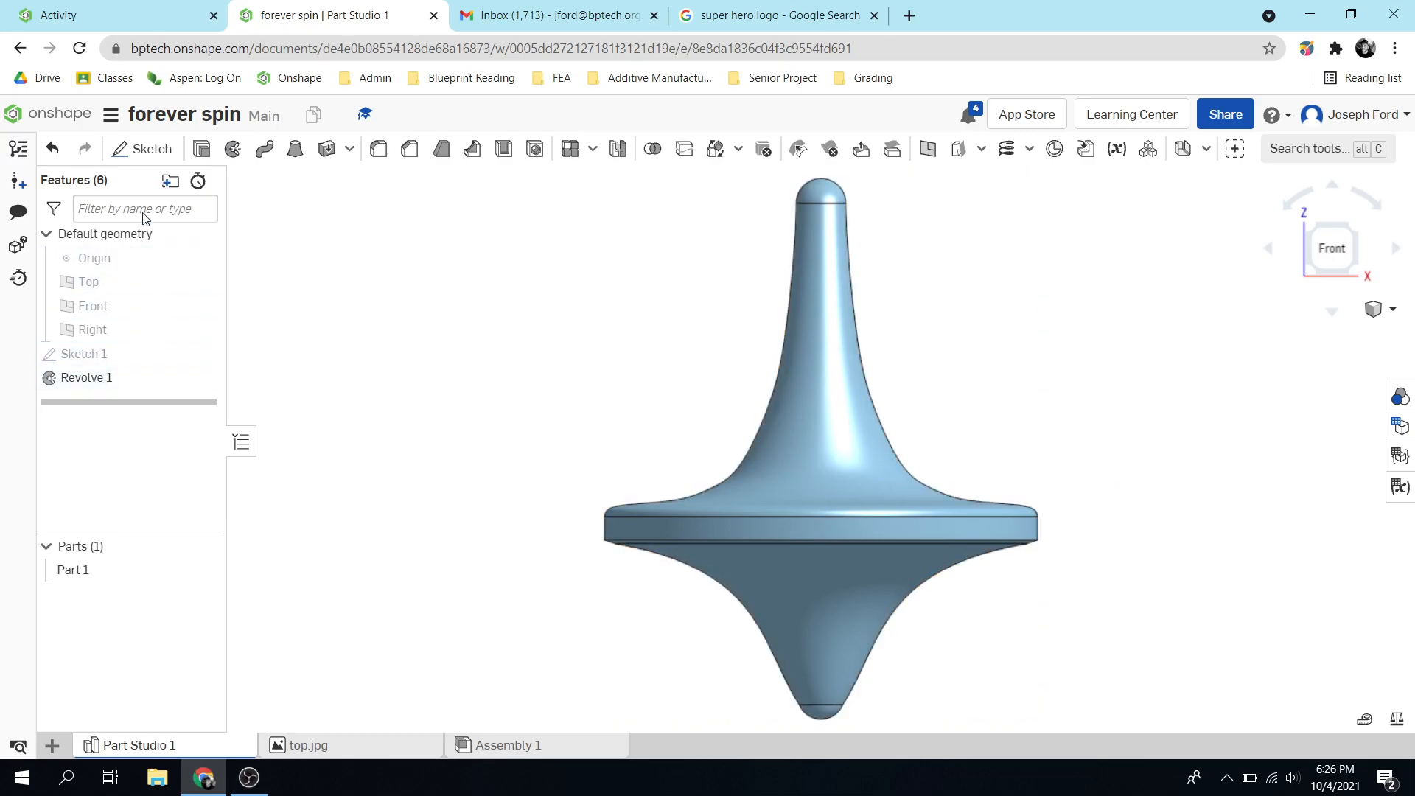
Step: Look at the top.jpg reference image and examine the finished revolved spinning top from several angles
{"action": "left_click", "coordinate": [340, 747]}
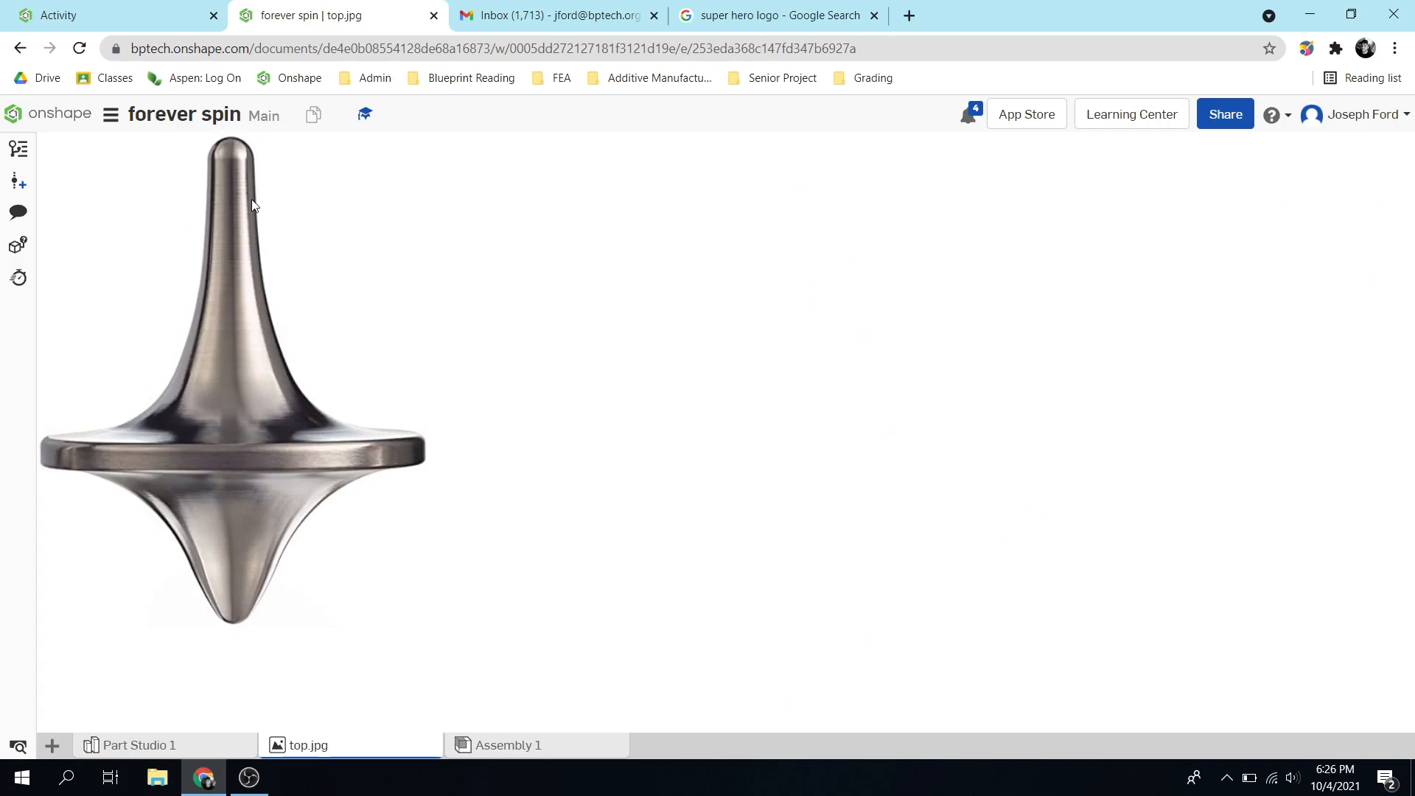
{"action": "left_click", "coordinate": [185, 745]}
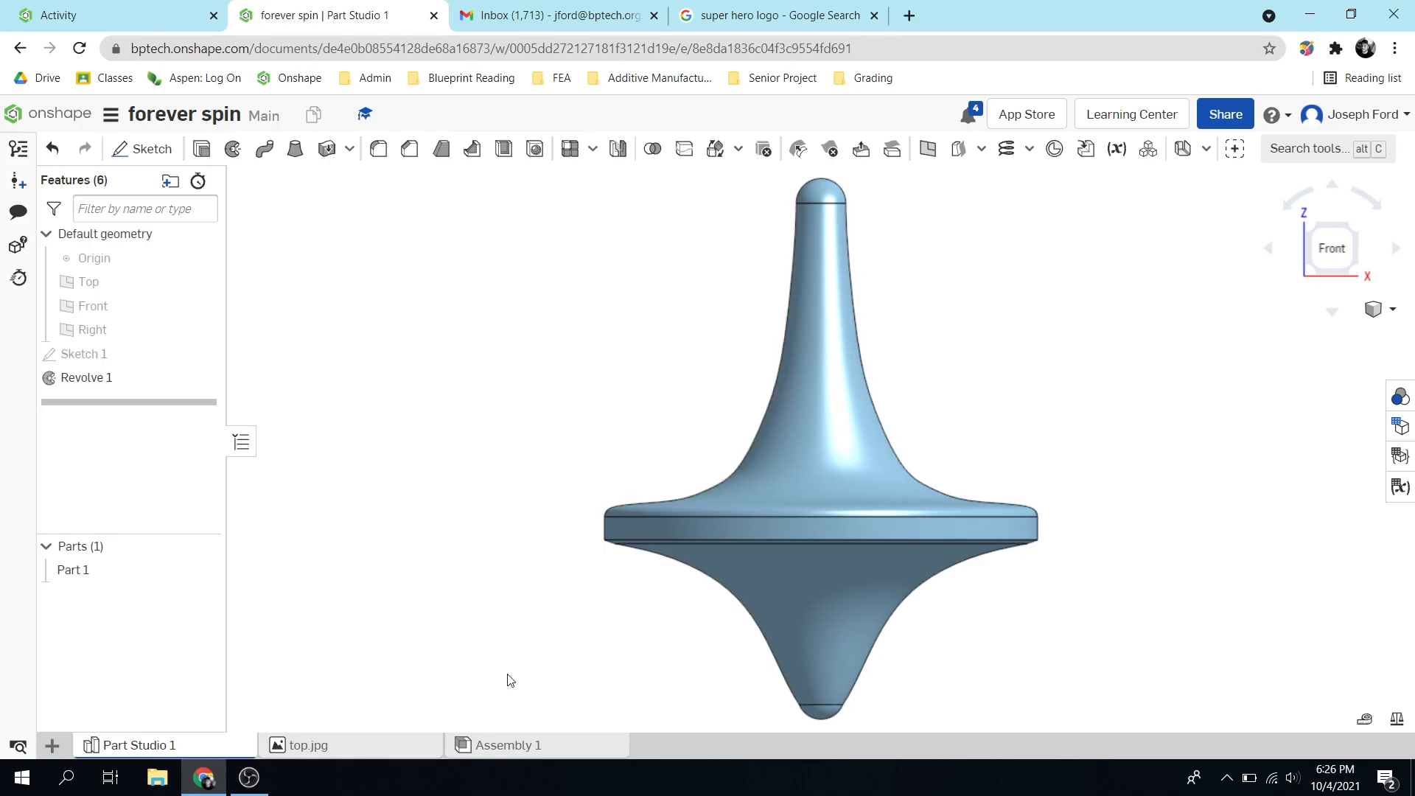
{"action": "scroll", "coordinate": [479, 670], "scroll_direction": "down", "scroll_amount": 3}
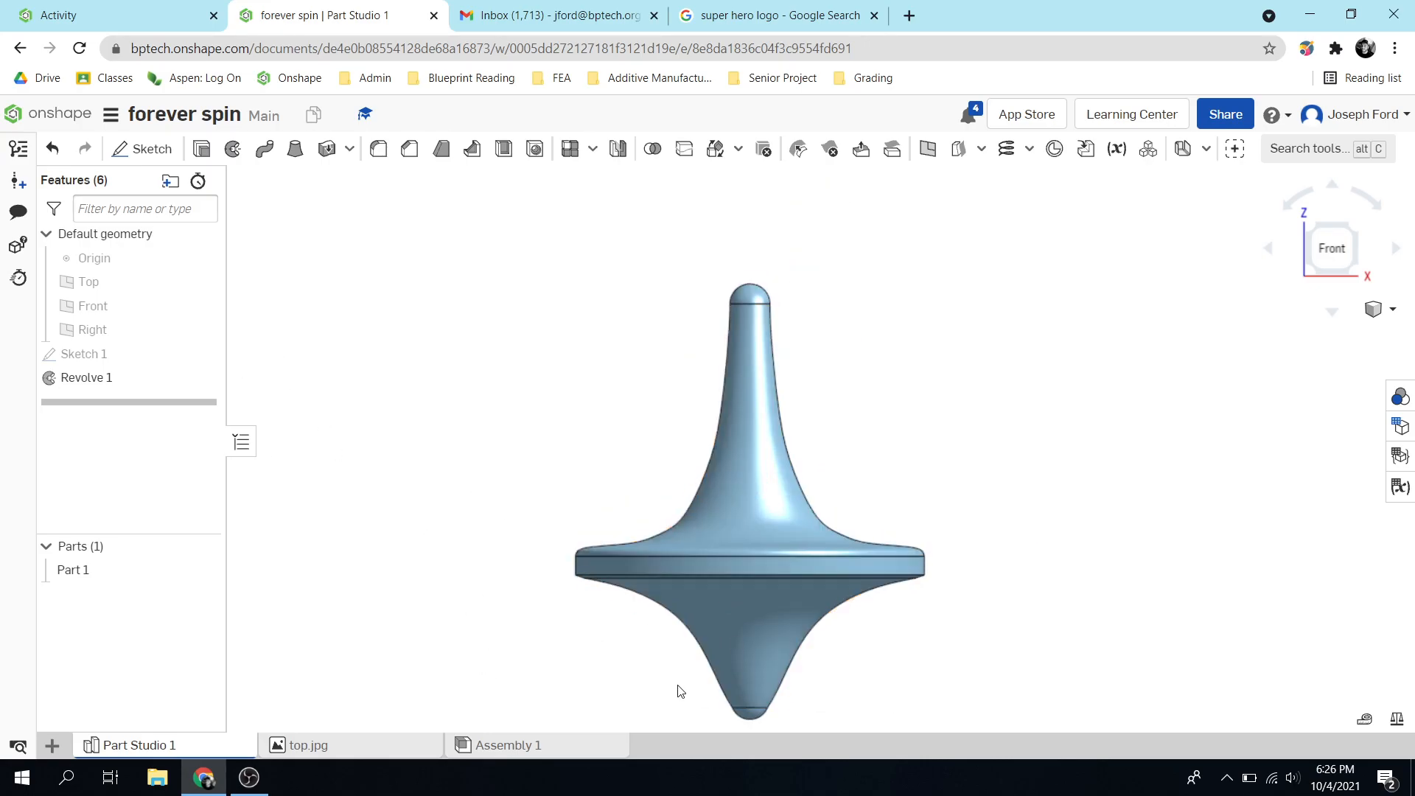
{"action": "scroll", "coordinate": [679, 691], "scroll_direction": "down", "scroll_amount": 3}
{"action": "scroll", "coordinate": [824, 720], "scroll_direction": "up", "scroll_amount": 3}
{"action": "scroll", "coordinate": [824, 720], "scroll_direction": "down", "scroll_amount": 1}
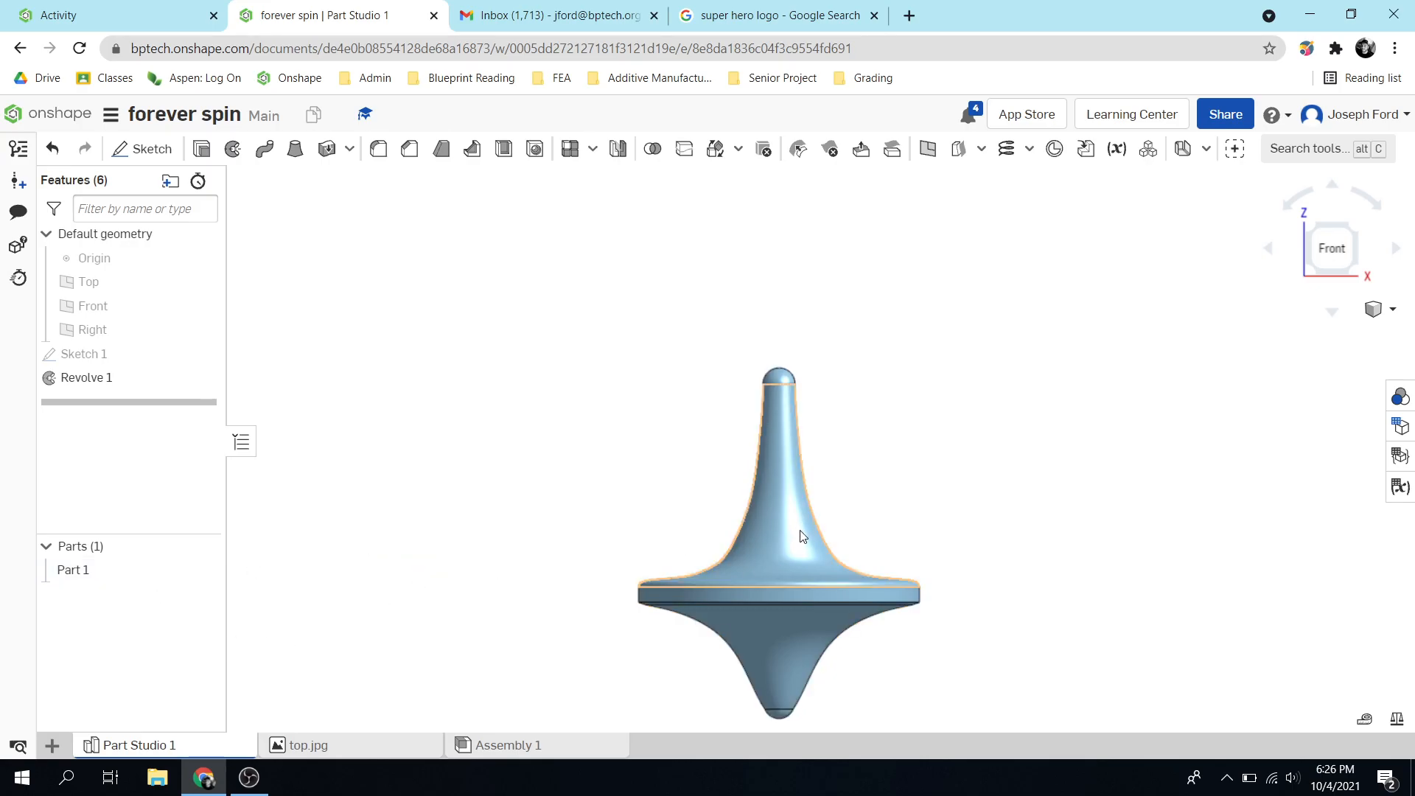
{"action": "scroll", "coordinate": [866, 698], "scroll_direction": "down", "scroll_amount": 3}
{"action": "scroll", "coordinate": [866, 698], "scroll_direction": "up", "scroll_amount": 5}
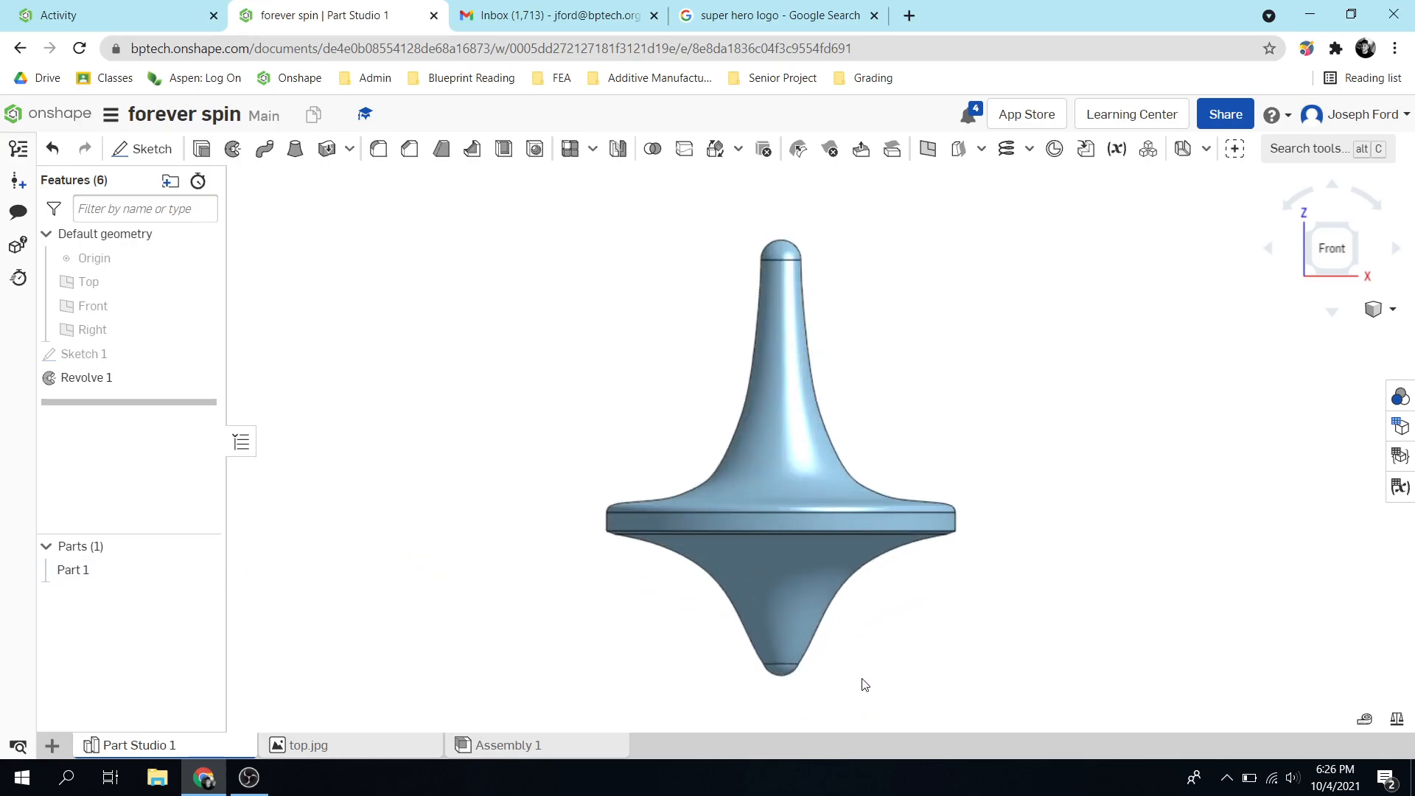
{"action": "right_click_drag", "start_coordinate": [949, 540], "coordinate": [1194, 664]}
{"action": "left_click", "coordinate": [1333, 267]}
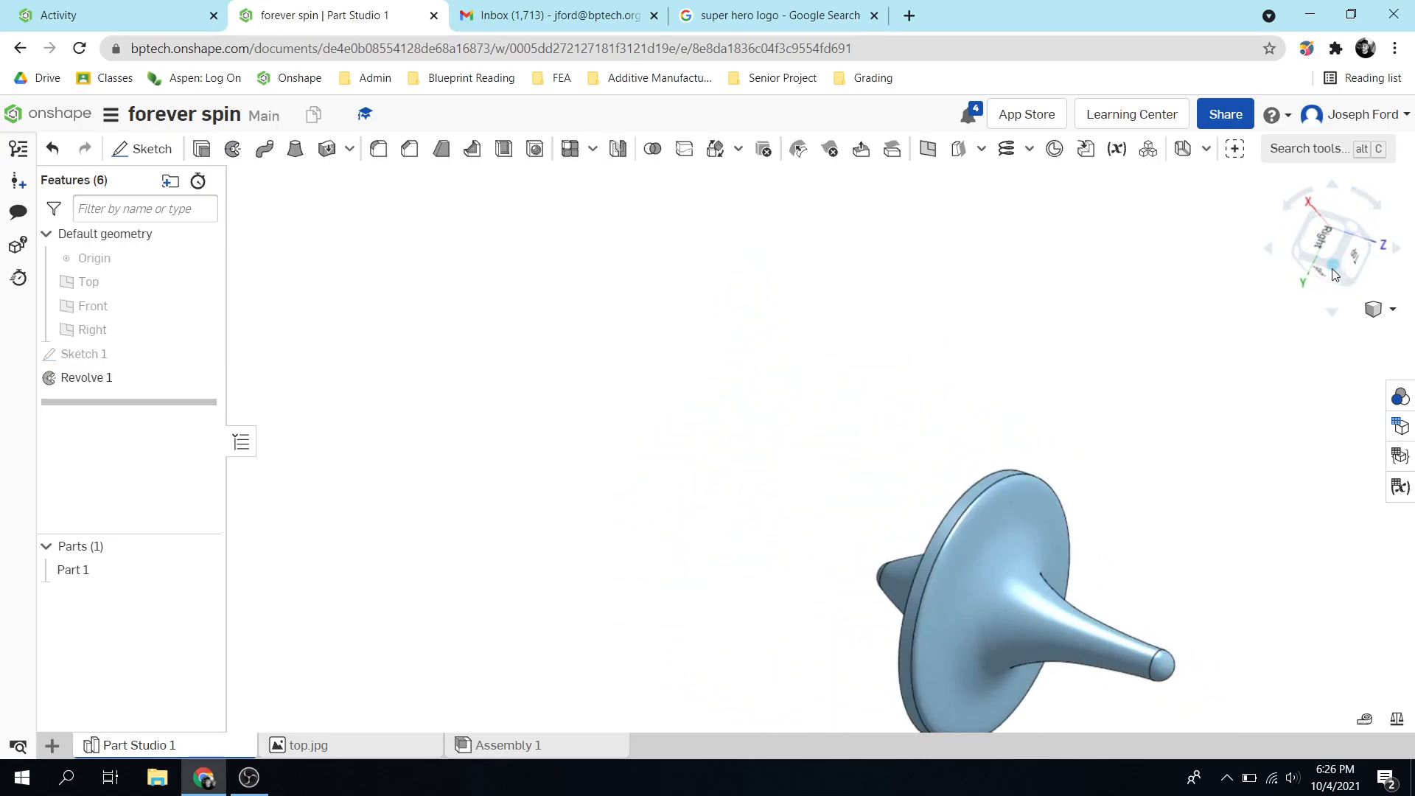
{"action": "right_click_drag", "start_coordinate": [877, 709], "coordinate": [838, 655]}
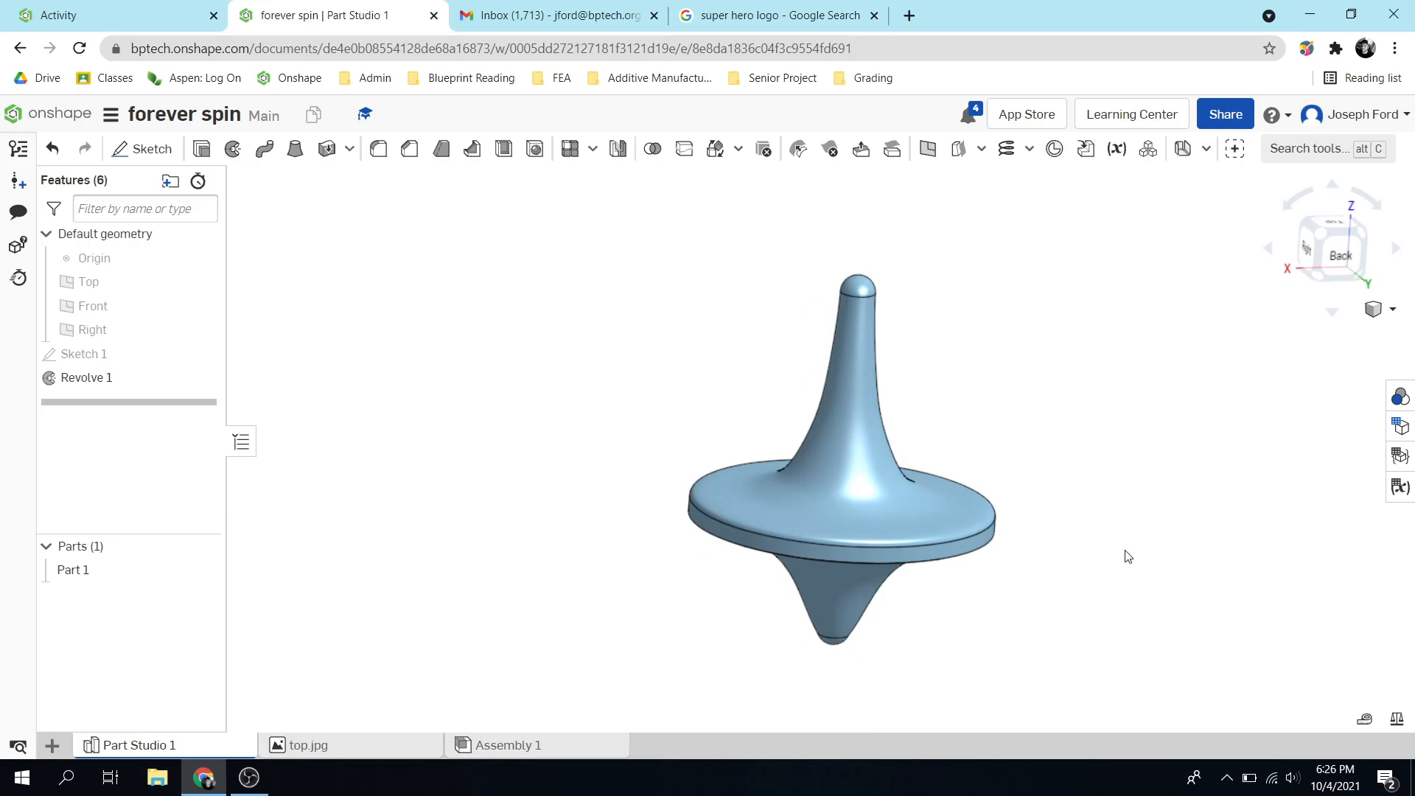
{"action": "right_click_drag", "start_coordinate": [1126, 556], "coordinate": [1096, 568]}
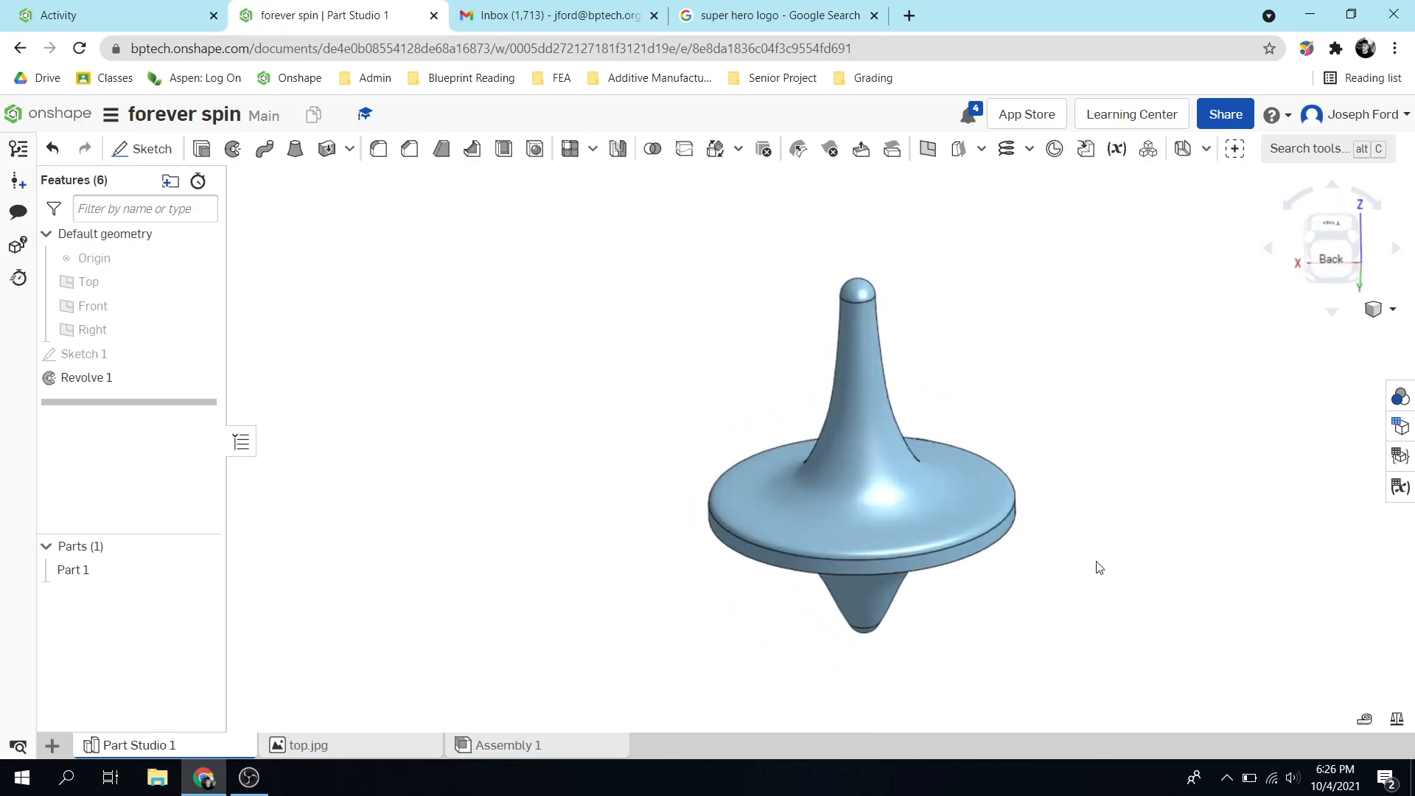
{"action": "right_click_drag", "start_coordinate": [633, 479], "coordinate": [642, 448]}
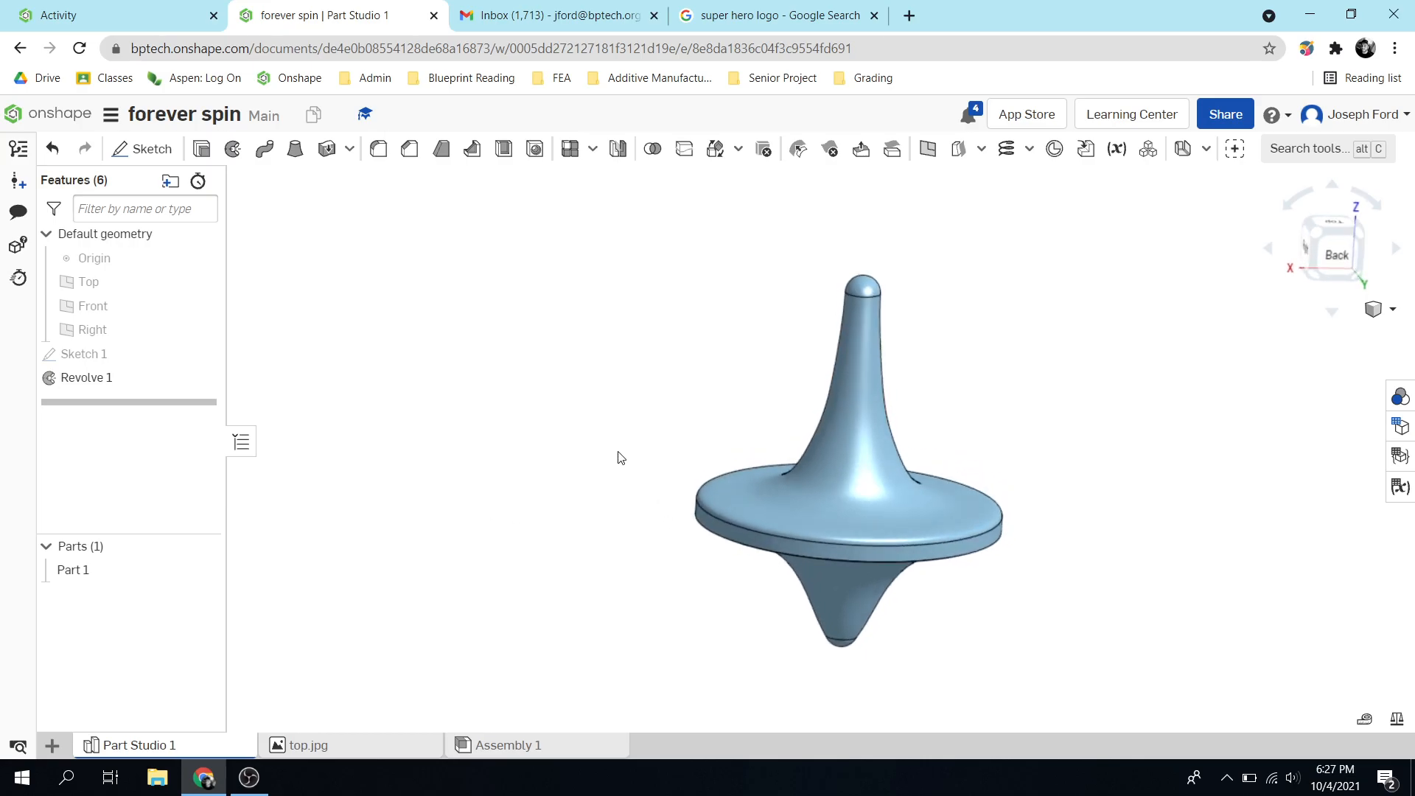
Step: Delete the top.jpg image from the document, accepting its removal from the Part Studio that references it
{"action": "left_click", "coordinate": [308, 746]}
{"action": "right_click", "coordinate": [309, 745]}
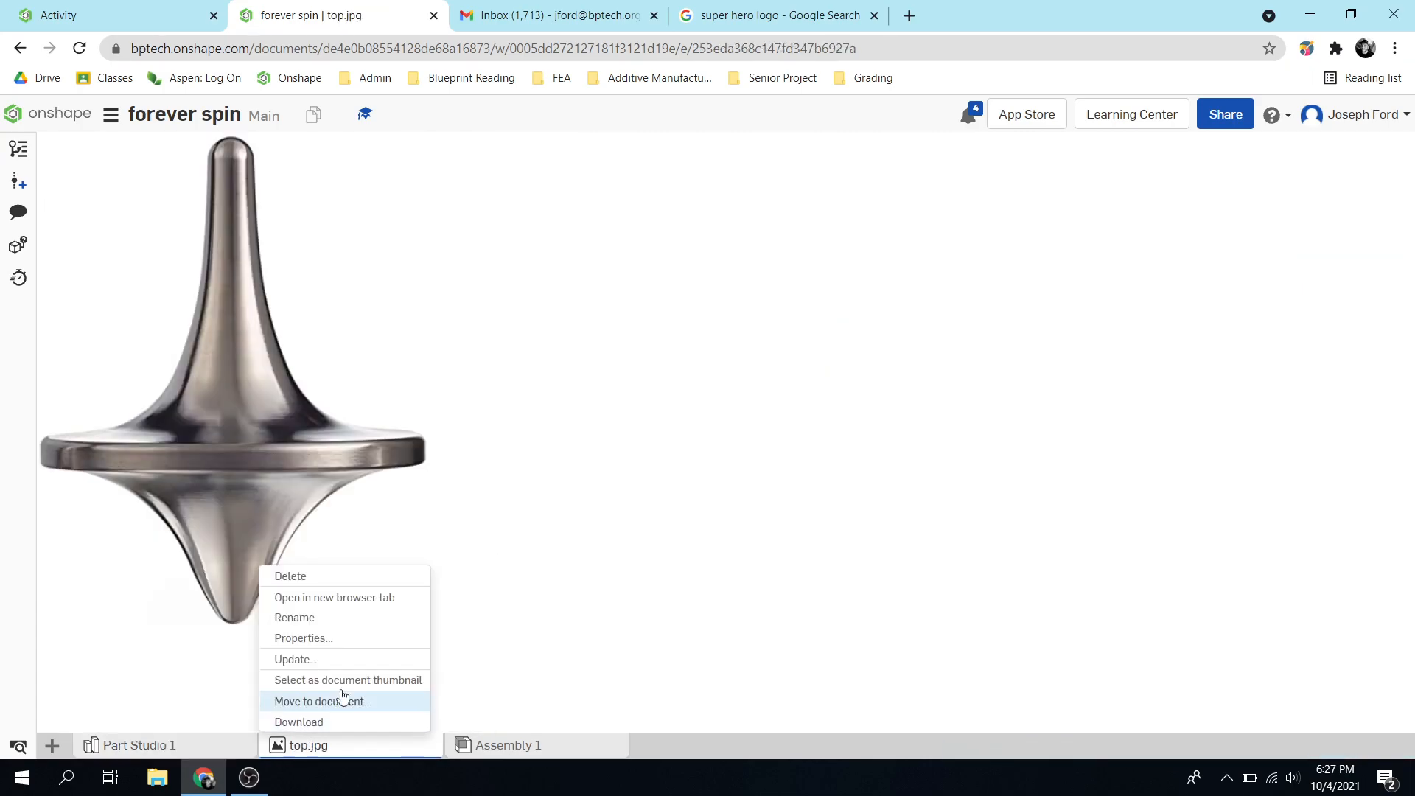
{"action": "left_click", "coordinate": [327, 582]}
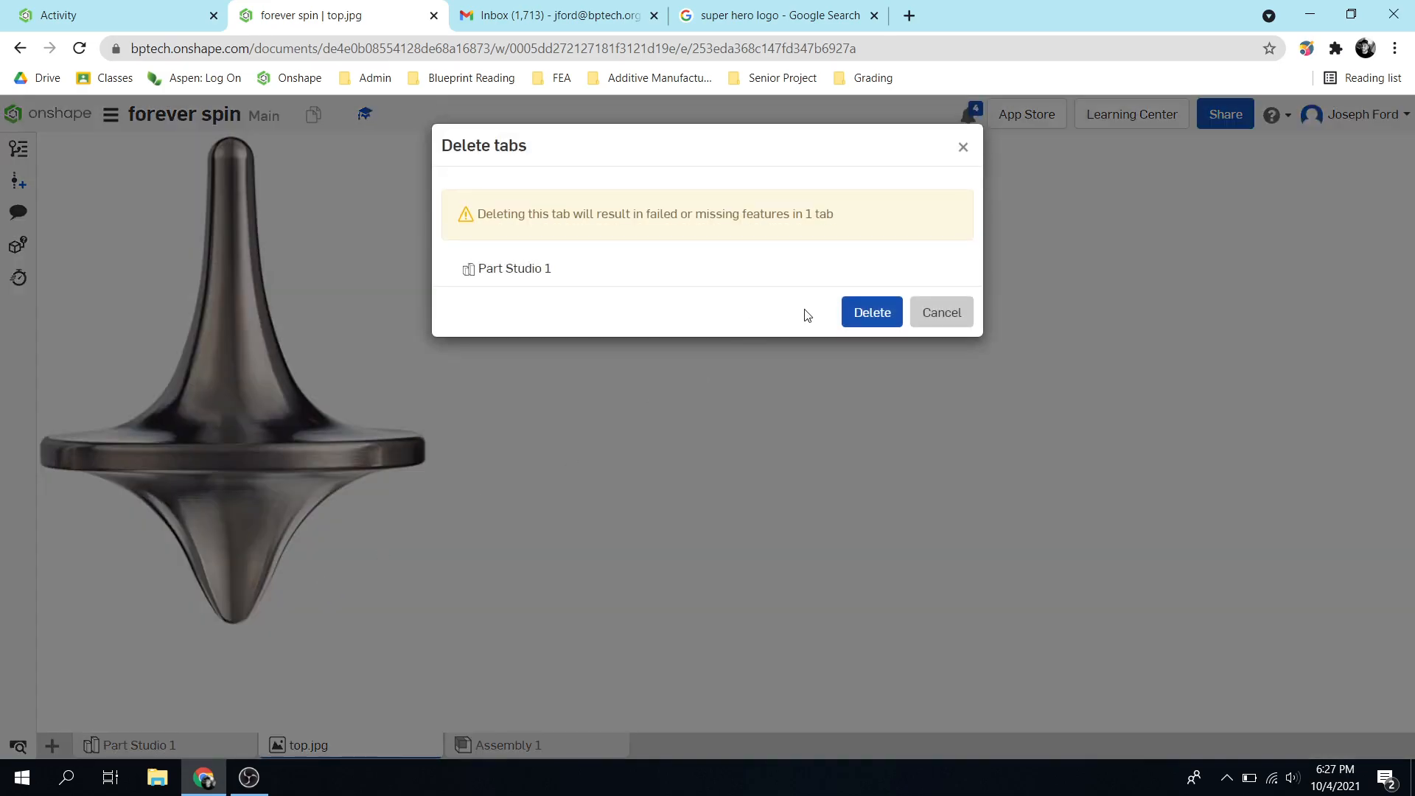
{"action": "left_click", "coordinate": [862, 311]}
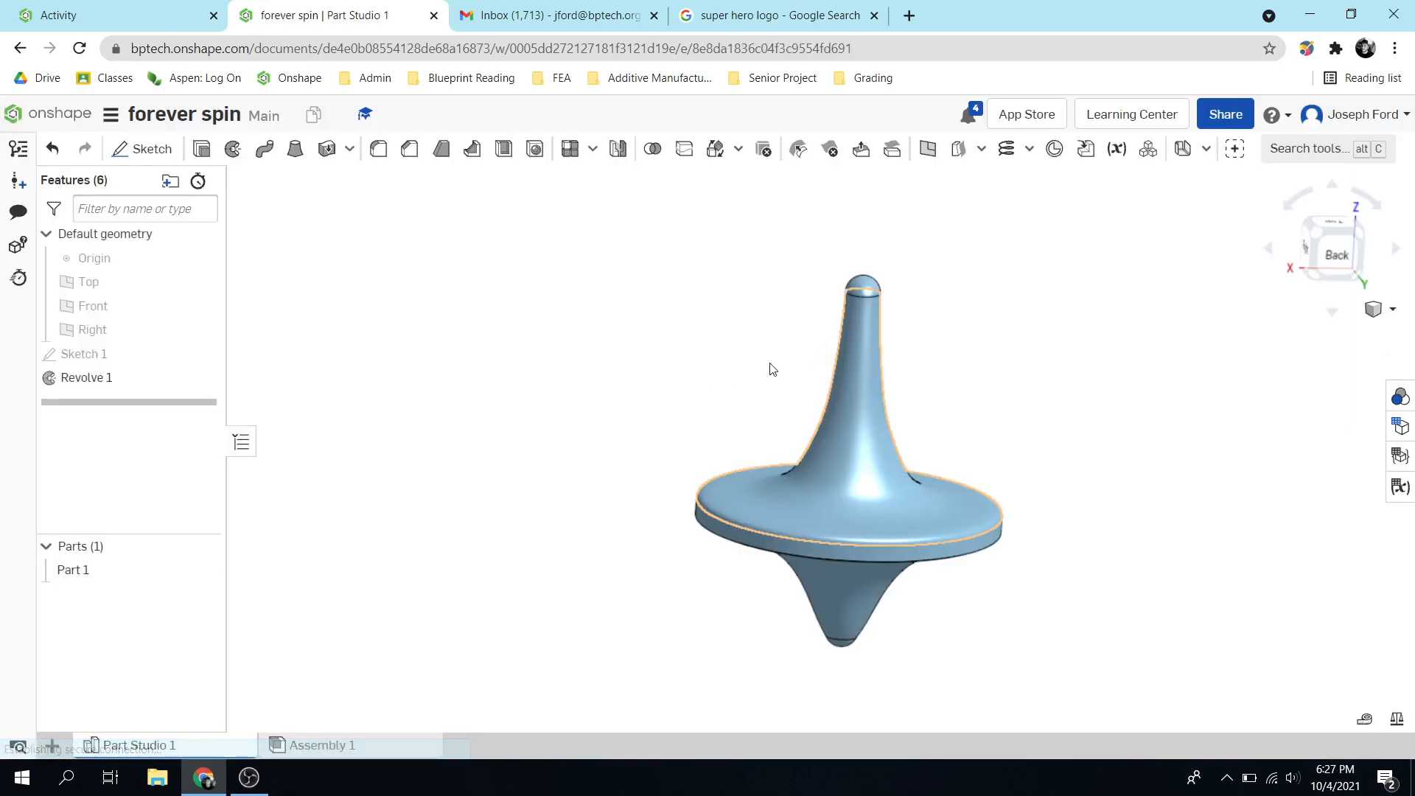
Step: Delete the existing Part Studio 1 and create a new empty Part Studio in the document
{"action": "right_click", "coordinate": [159, 746]}
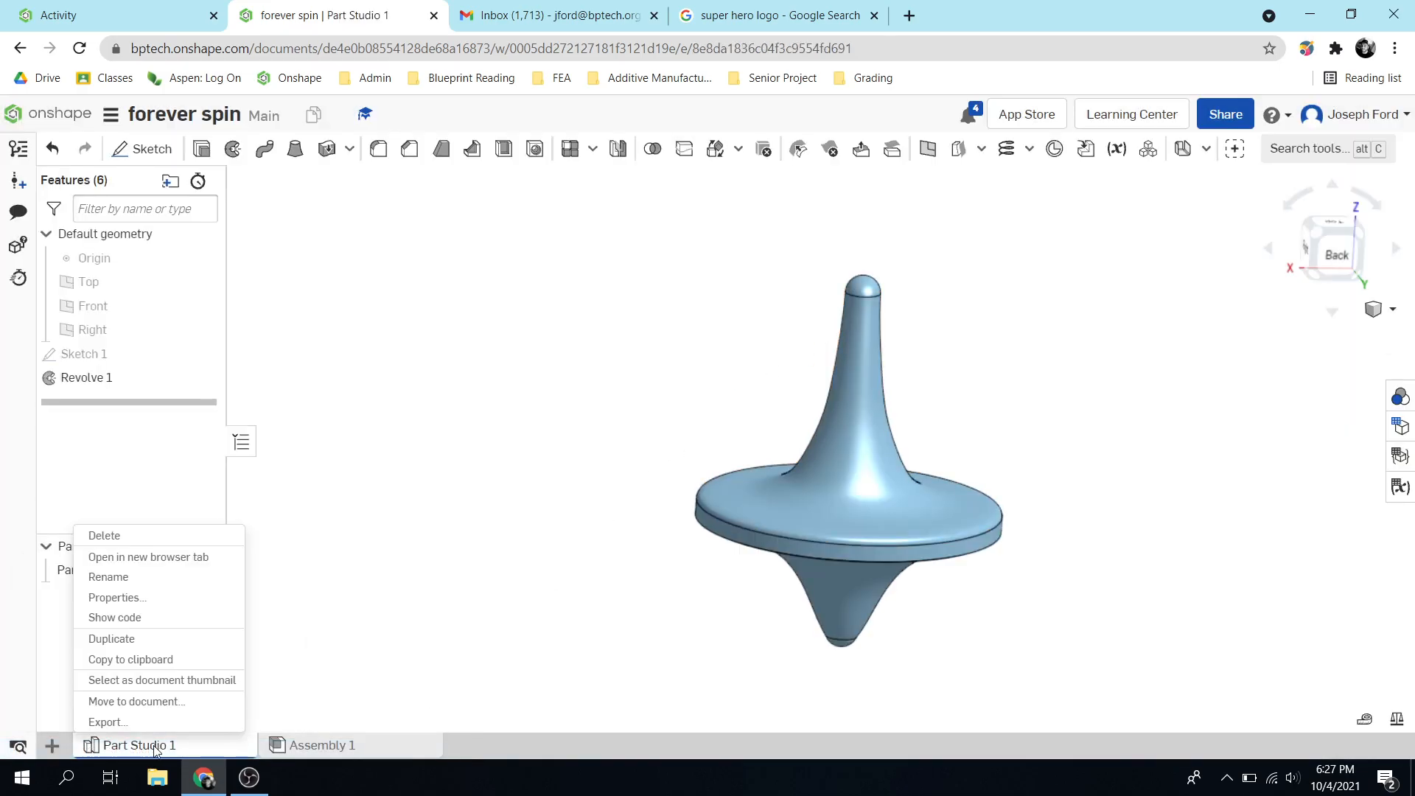
{"action": "left_click", "coordinate": [168, 536]}
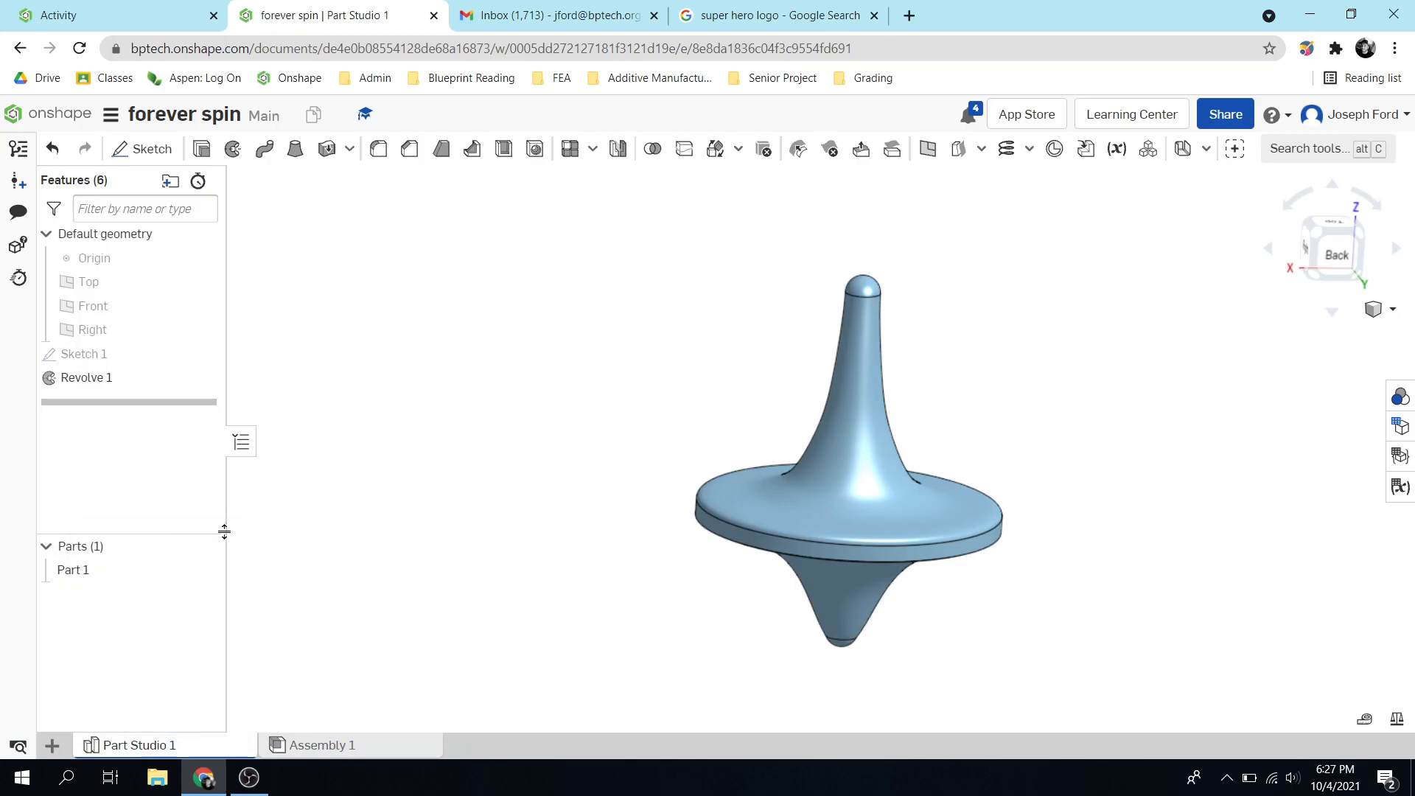
{"action": "left_click", "coordinate": [52, 745]}
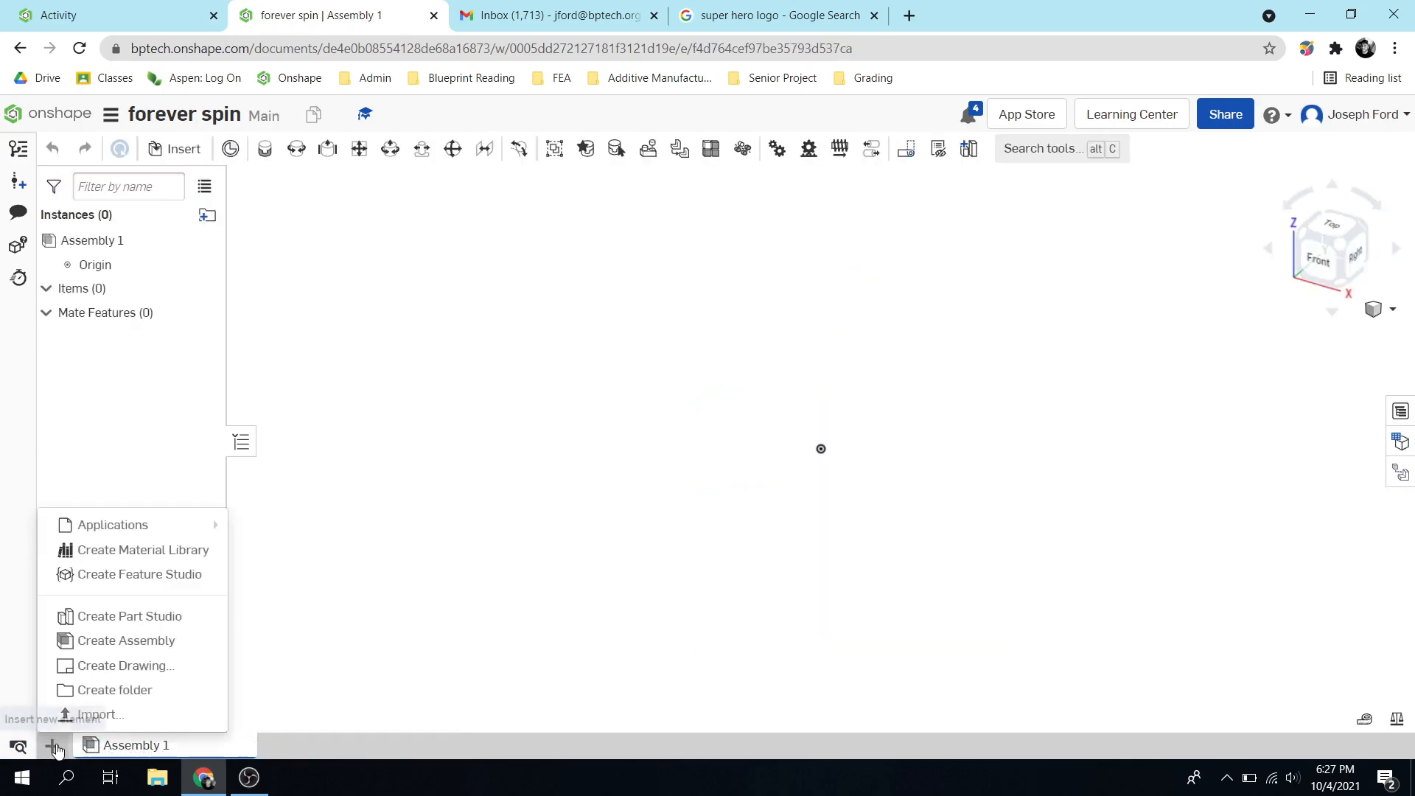
{"action": "left_click", "coordinate": [98, 619]}
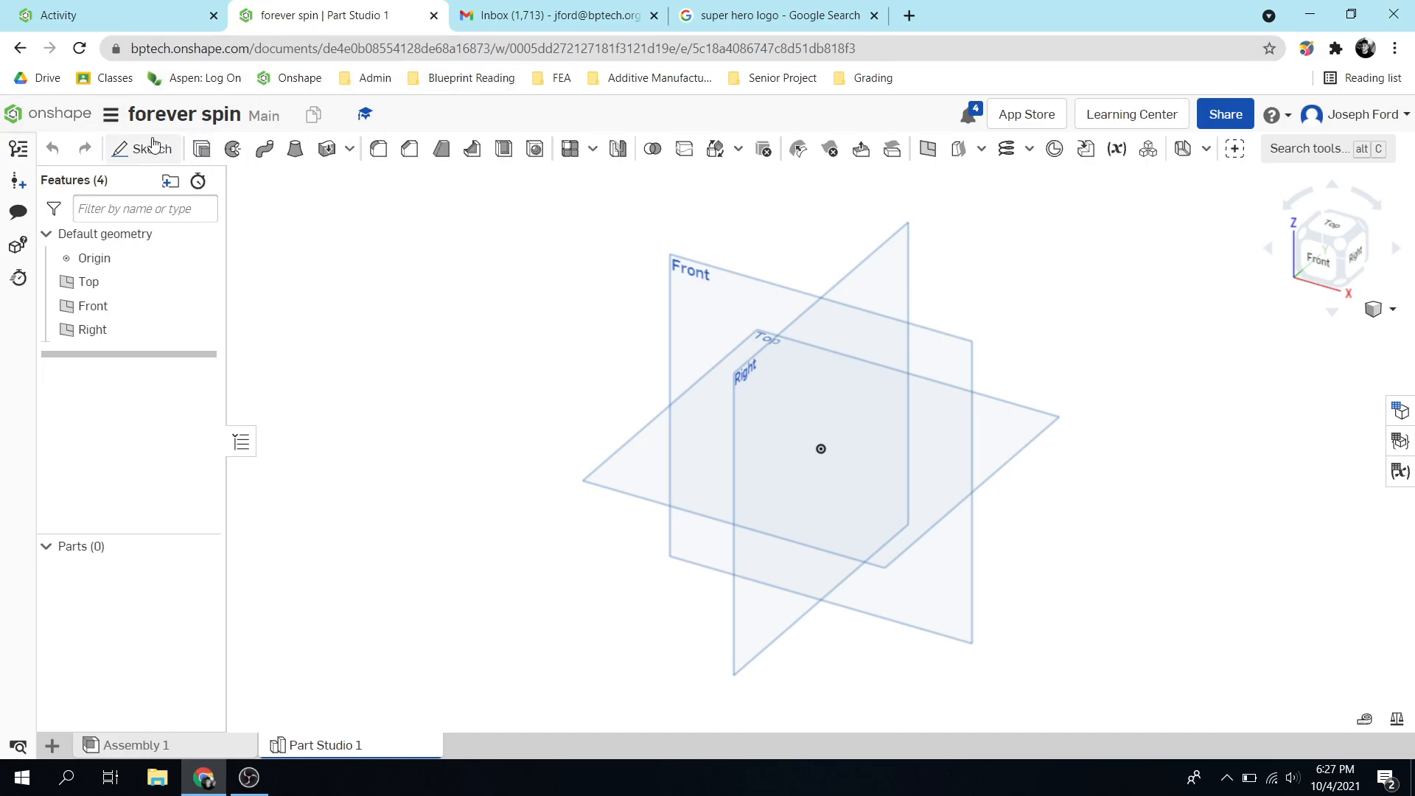
Step: Switch to the Google page, close the mail page, search images for "forever top" and open the ForeverSpin Titanium Spinning Top picture
{"action": "left_click", "coordinate": [766, 13]}
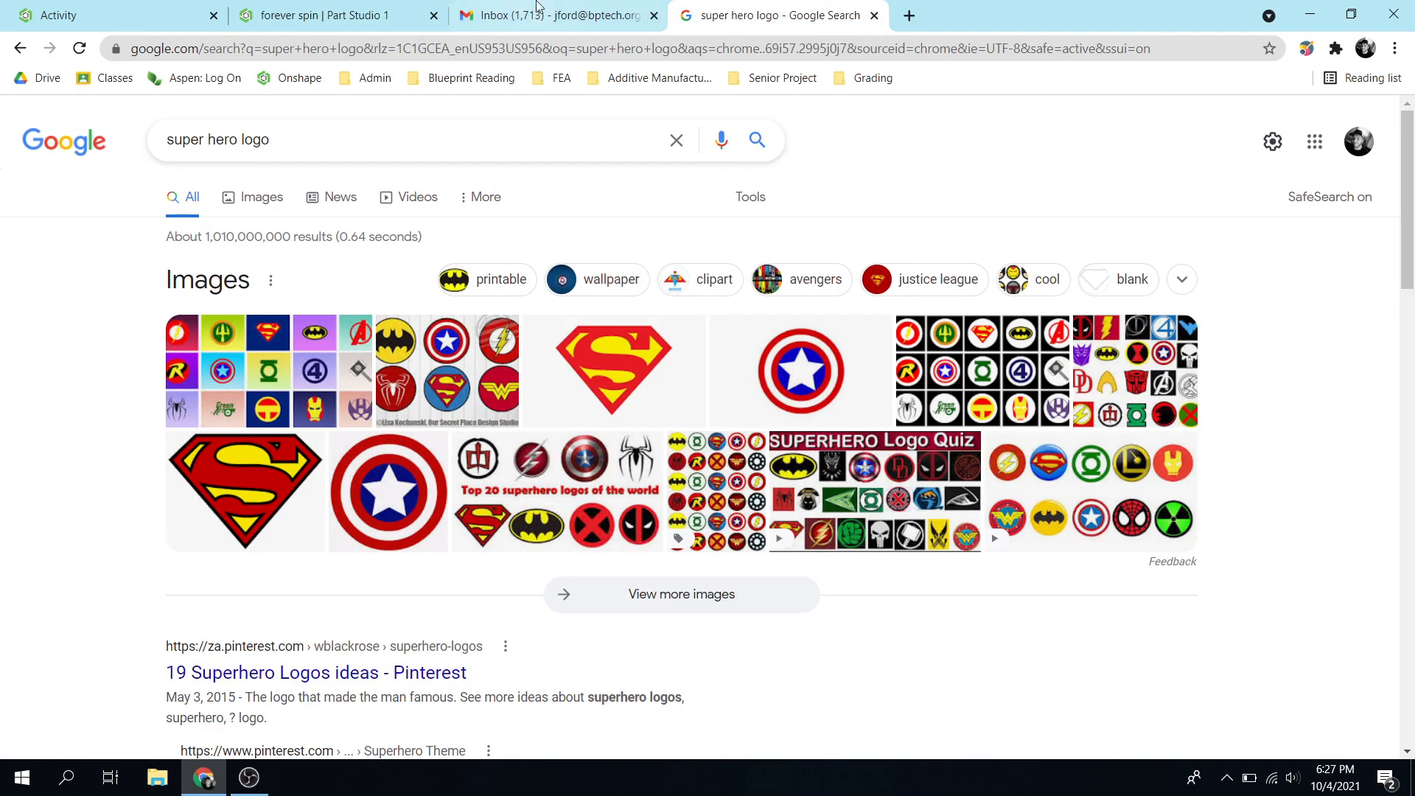
{"action": "left_click", "coordinate": [653, 16]}
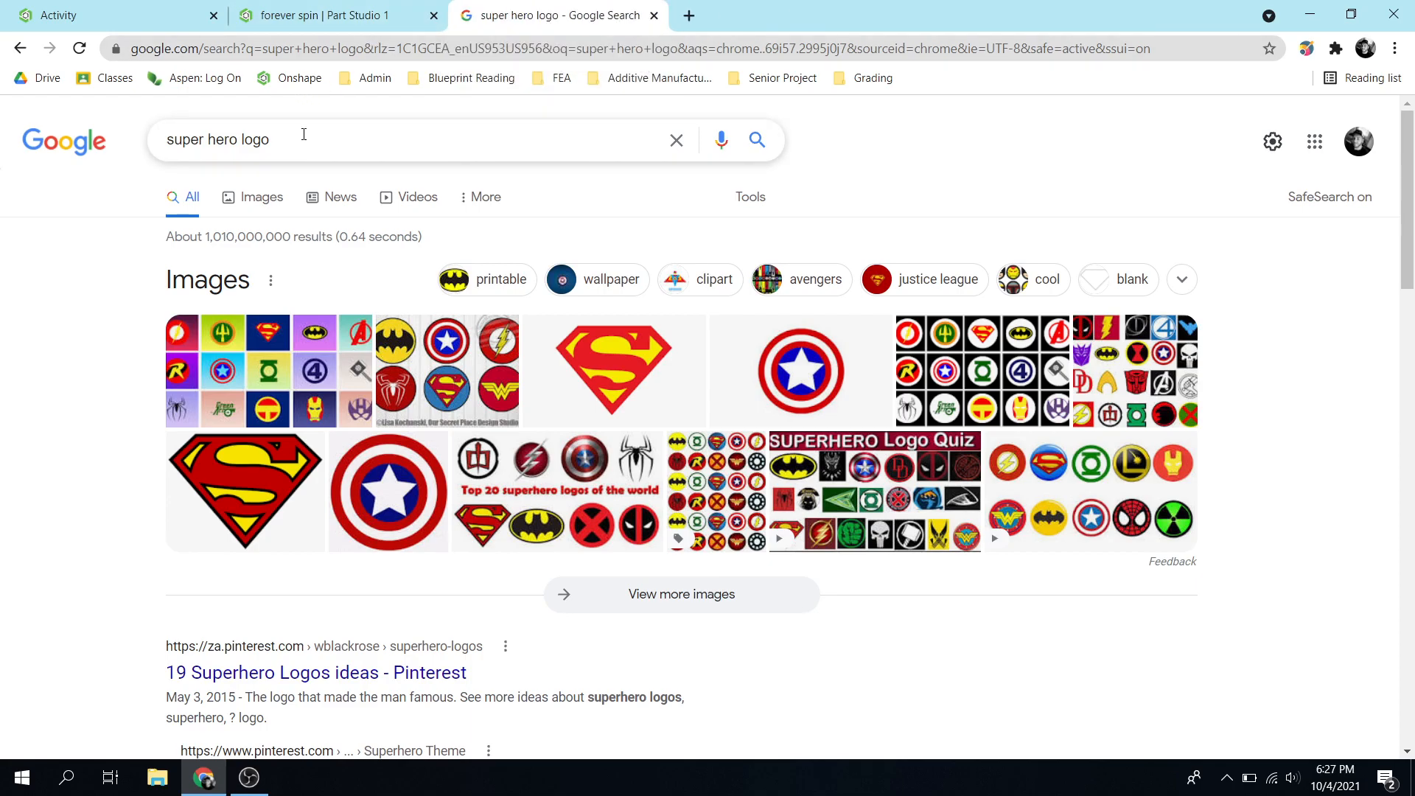
{"action": "triple_click", "coordinate": [303, 140]}
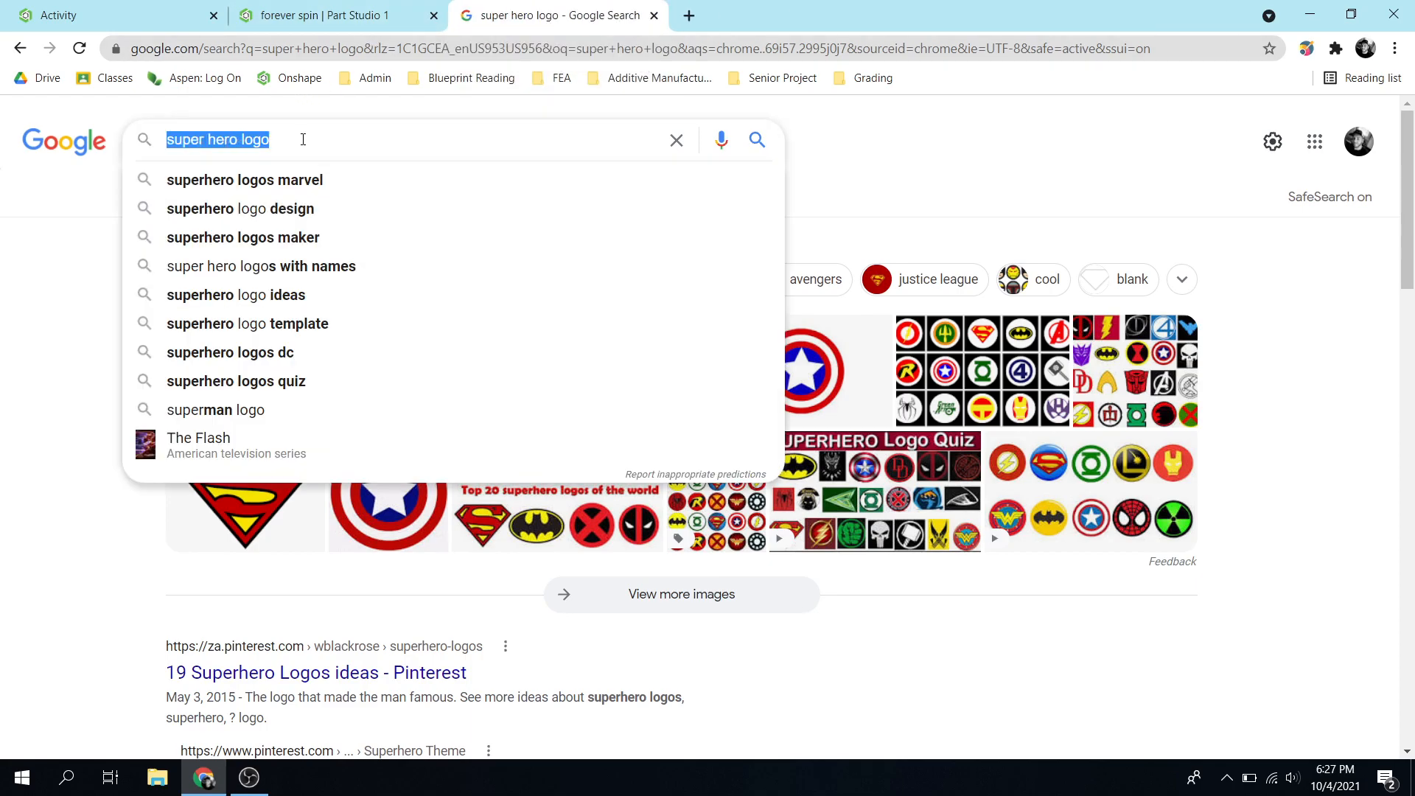
{"action": "type", "text": "forev"}
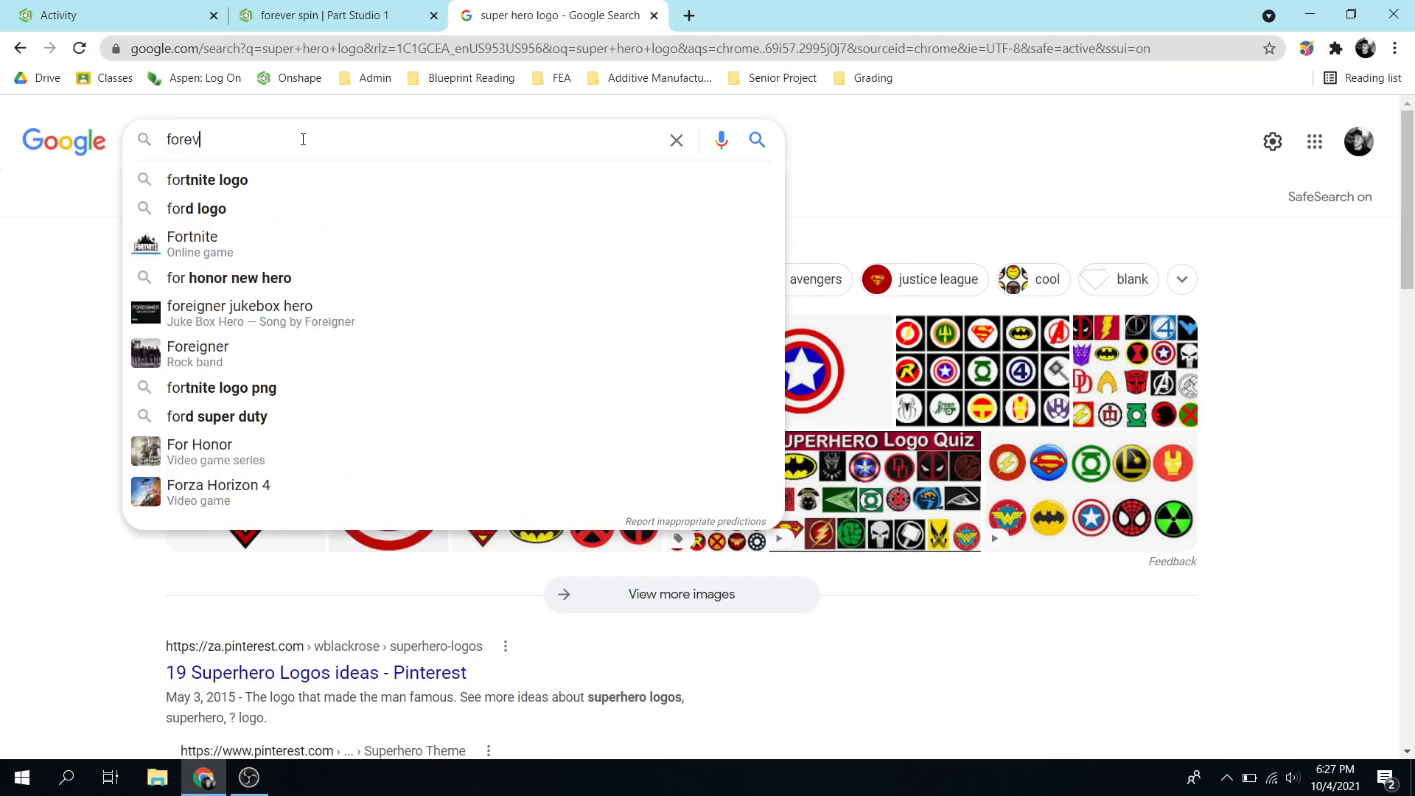
{"action": "type", "text": "er top"}
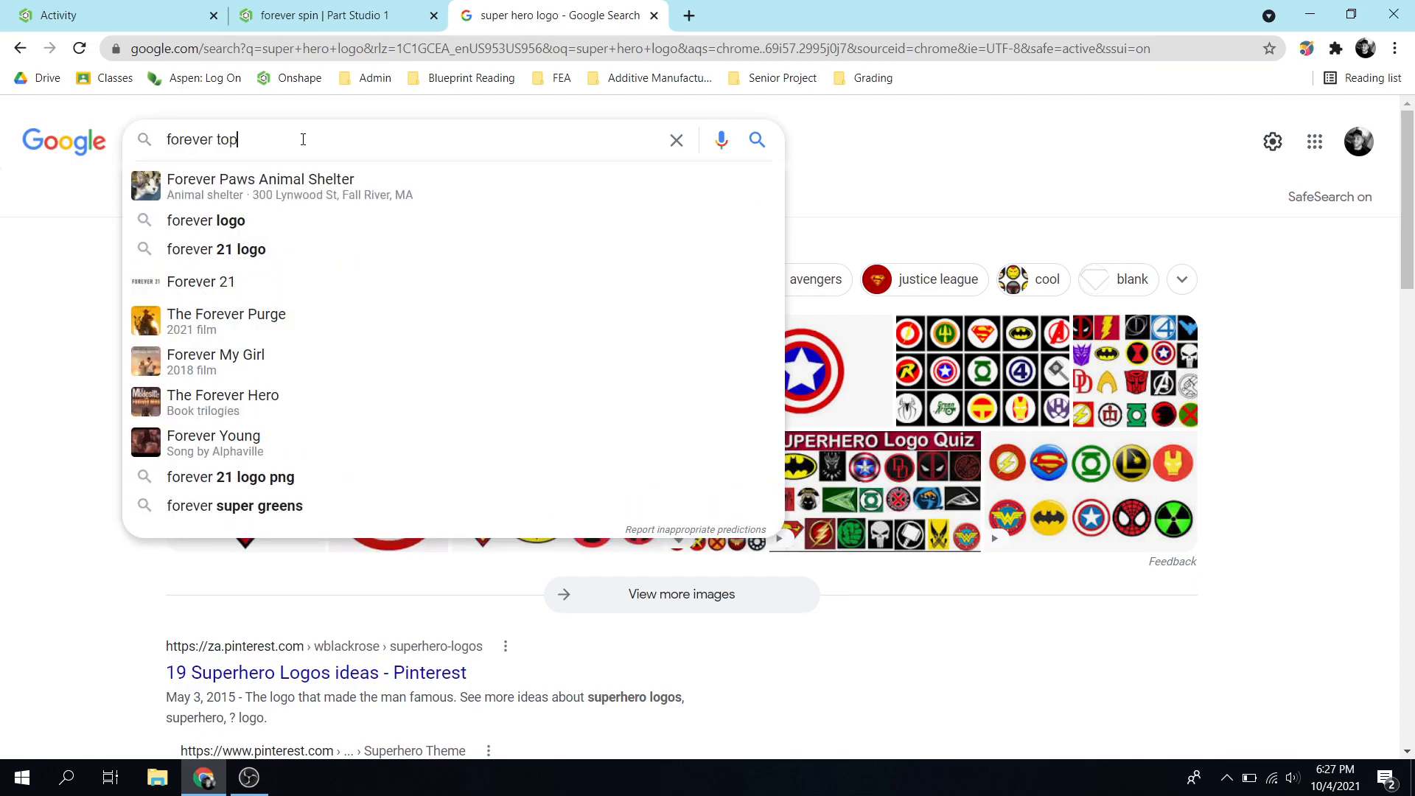
{"action": "key", "text": "Return"}
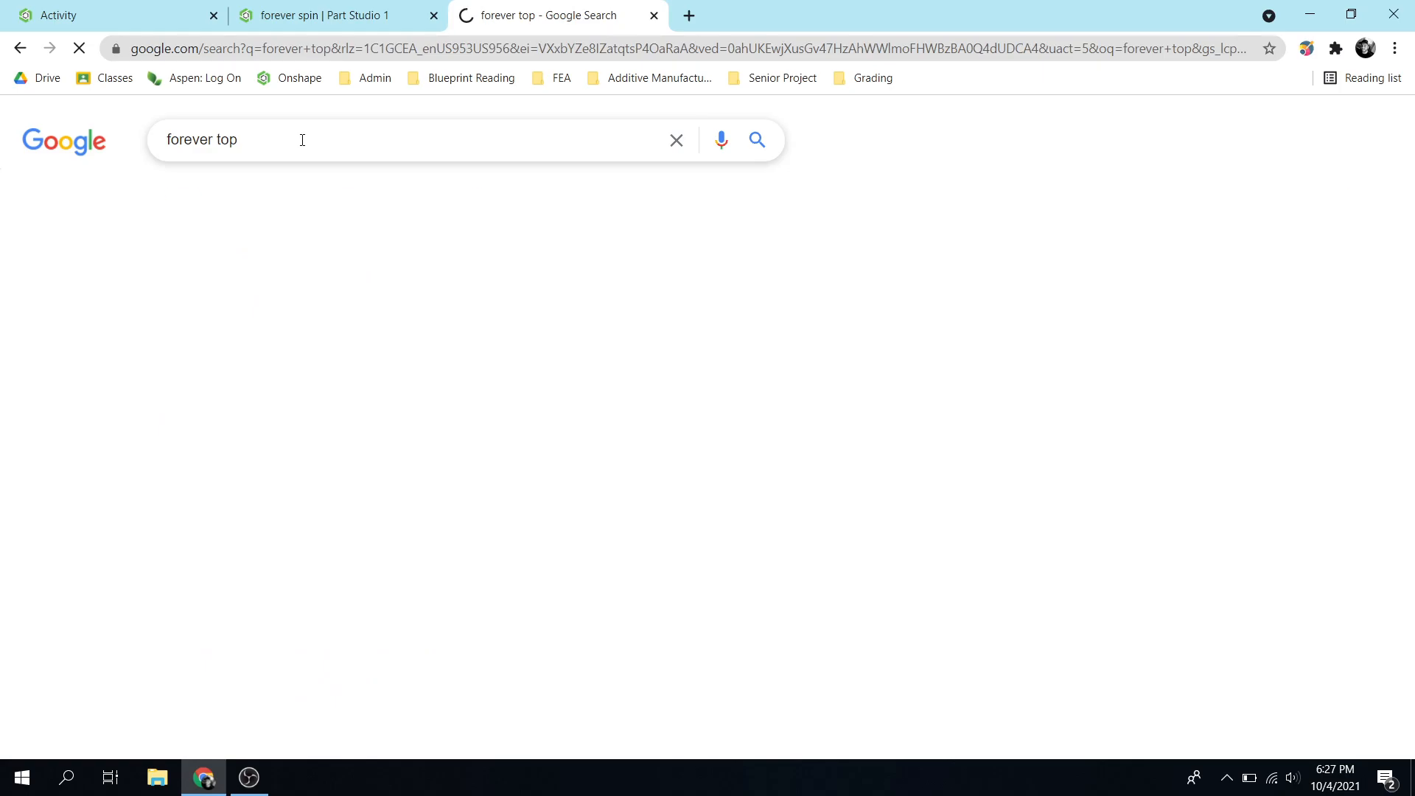
{"action": "left_click", "coordinate": [250, 208]}
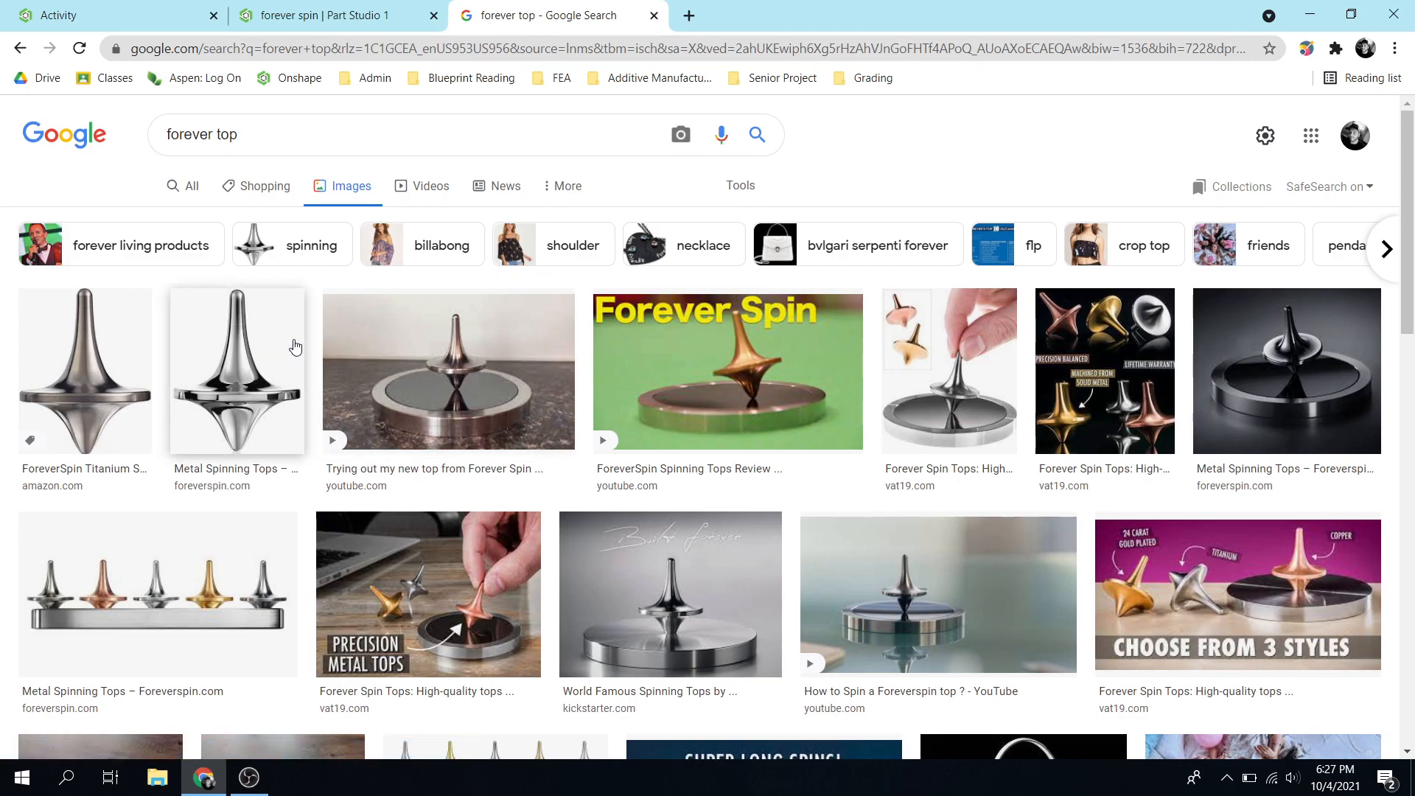
{"action": "left_click", "coordinate": [101, 370]}
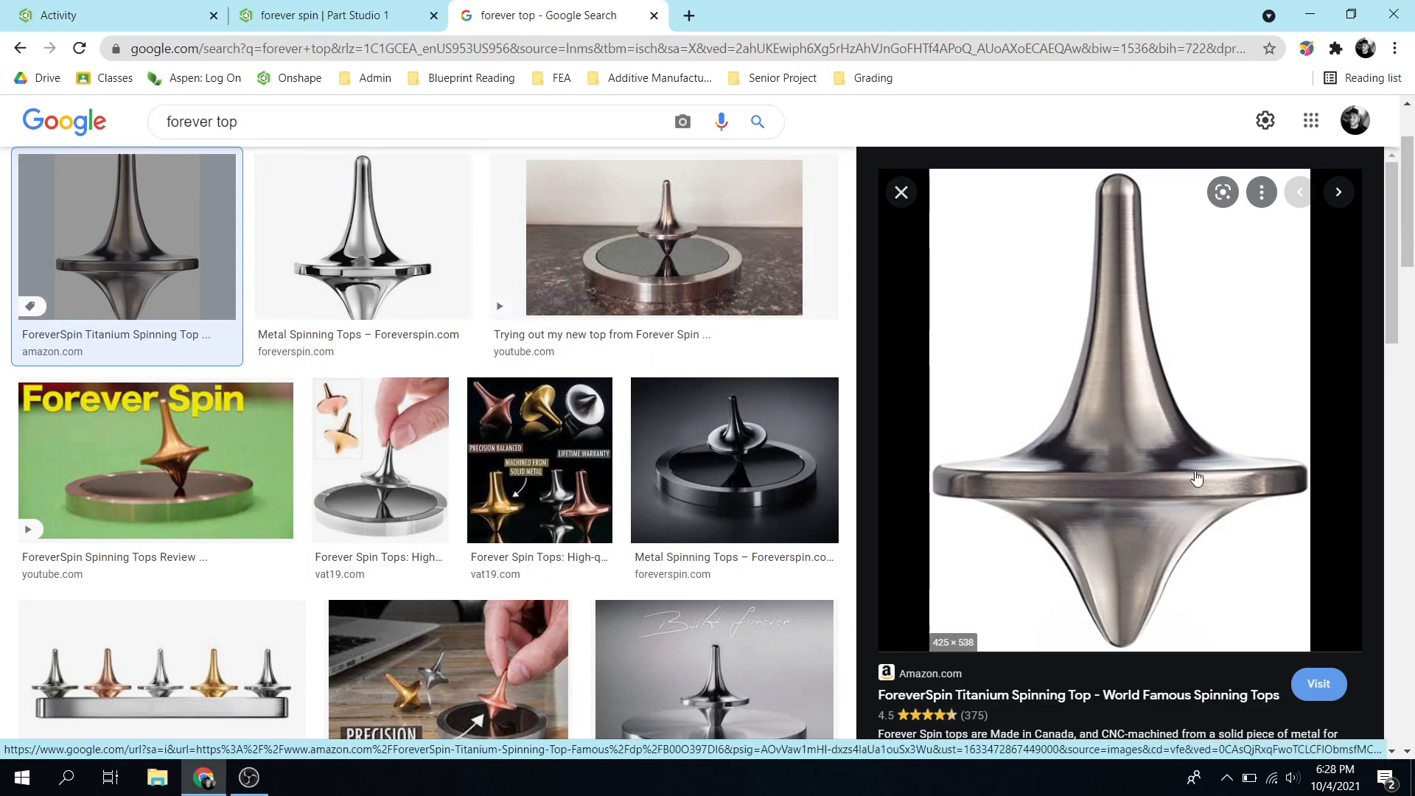
Step: Save the titanium spinning top picture to the Desktop as a JPEG named top, replacing the existing file
{"action": "right_click", "coordinate": [1088, 419]}
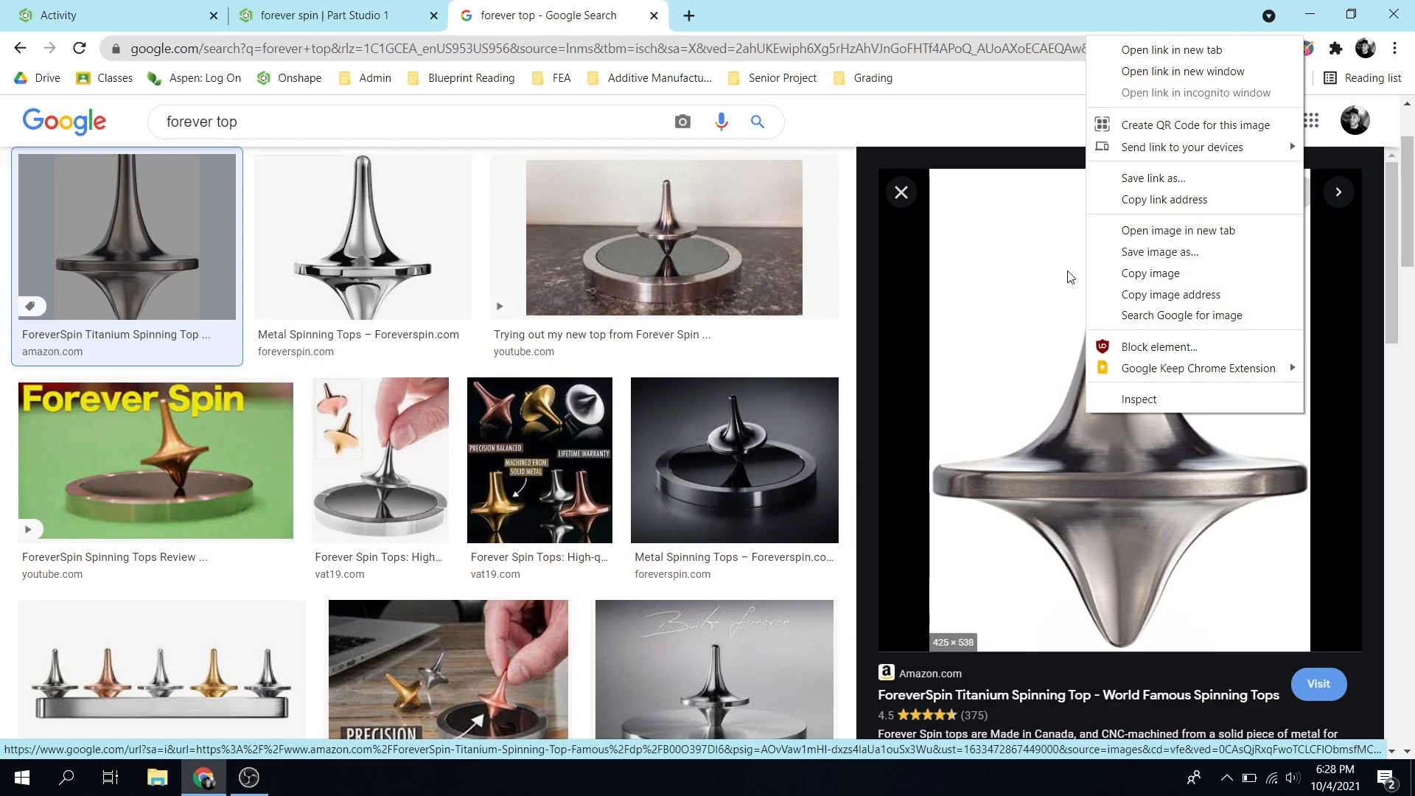
{"action": "left_click", "coordinate": [1160, 251]}
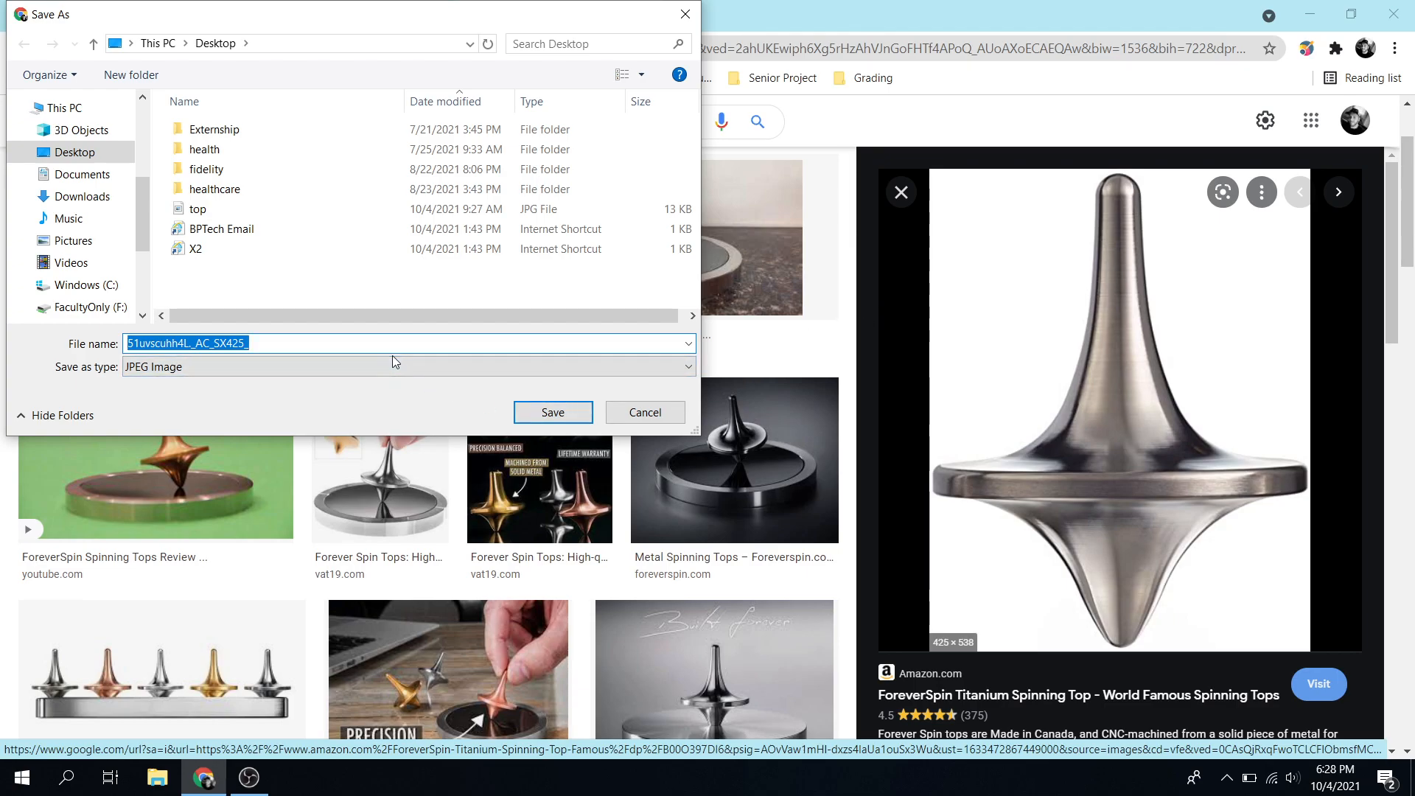
{"action": "type", "text": "top"}
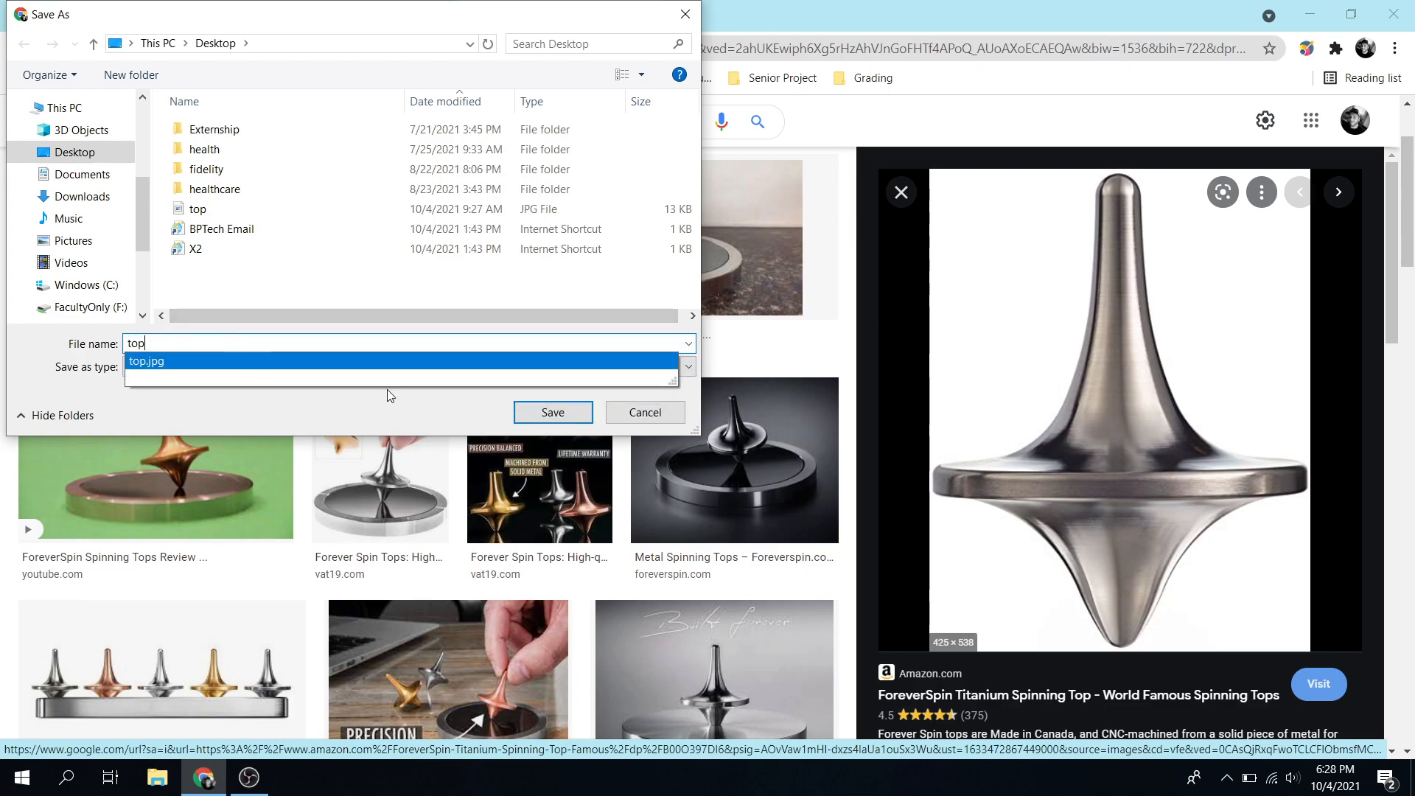
{"action": "left_click", "coordinate": [462, 414]}
{"action": "left_click", "coordinate": [83, 150]}
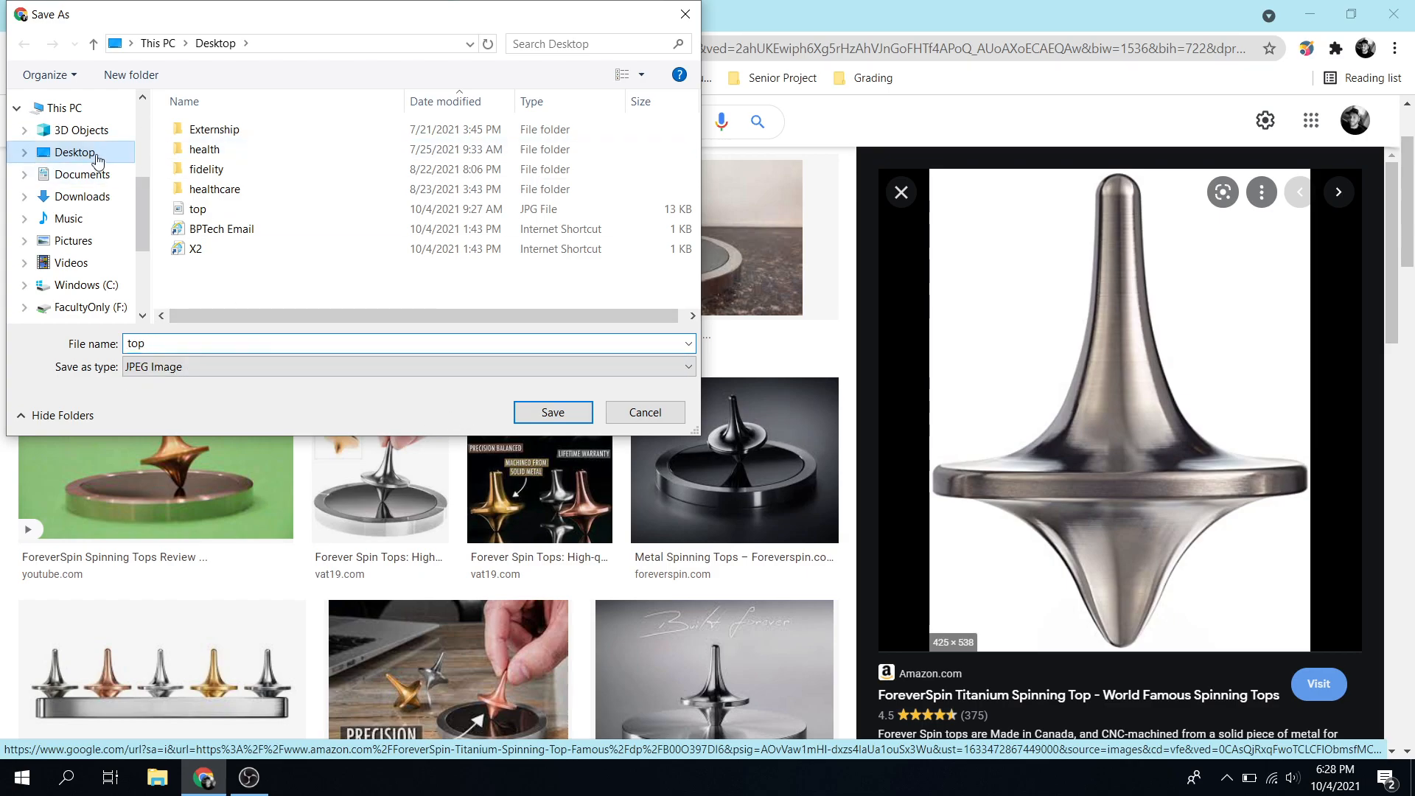
{"action": "left_click", "coordinate": [553, 413]}
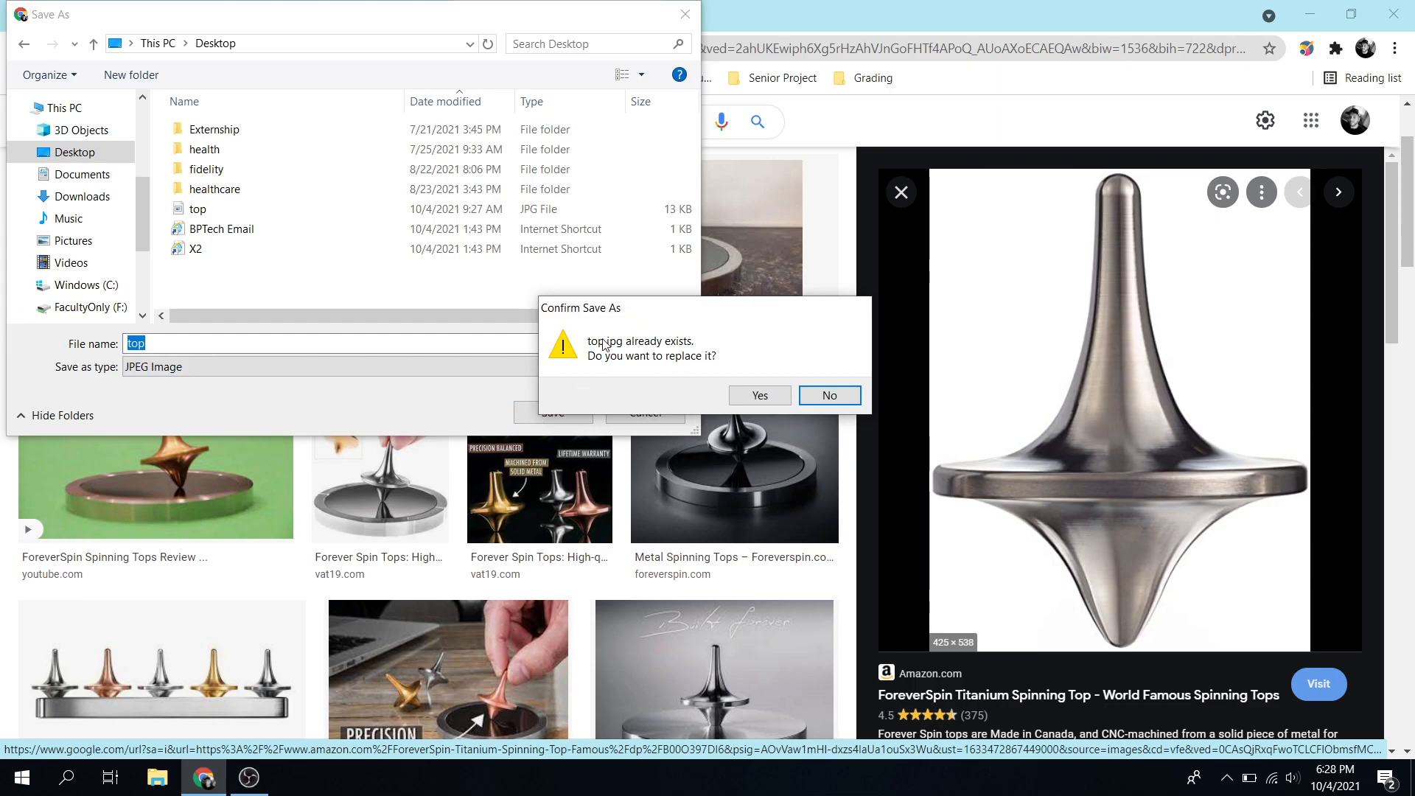
{"action": "left_click", "coordinate": [752, 400]}
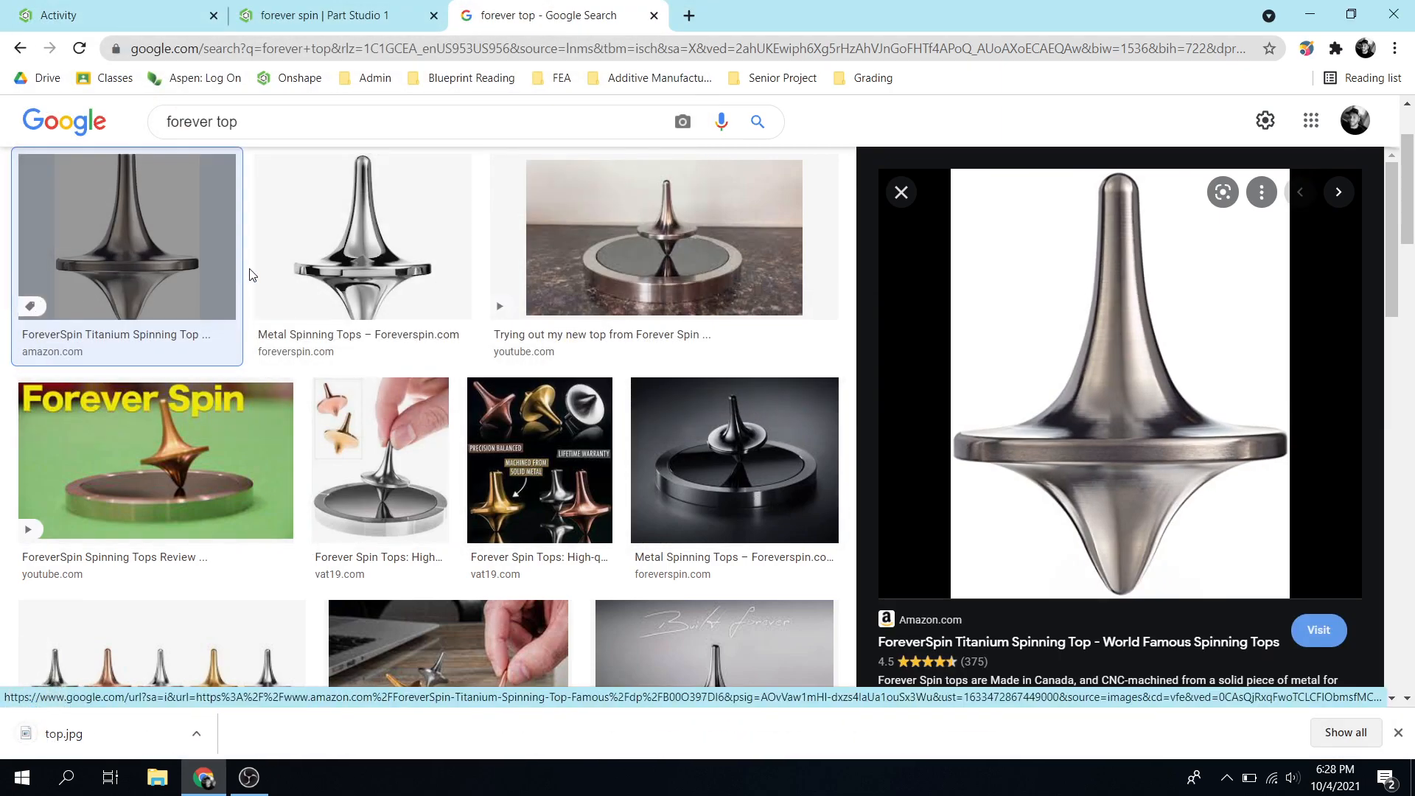
Step: Return to the forever spin document in Onshape, import top.jpg from the Desktop and open the imported image
{"action": "left_click", "coordinate": [328, 15]}
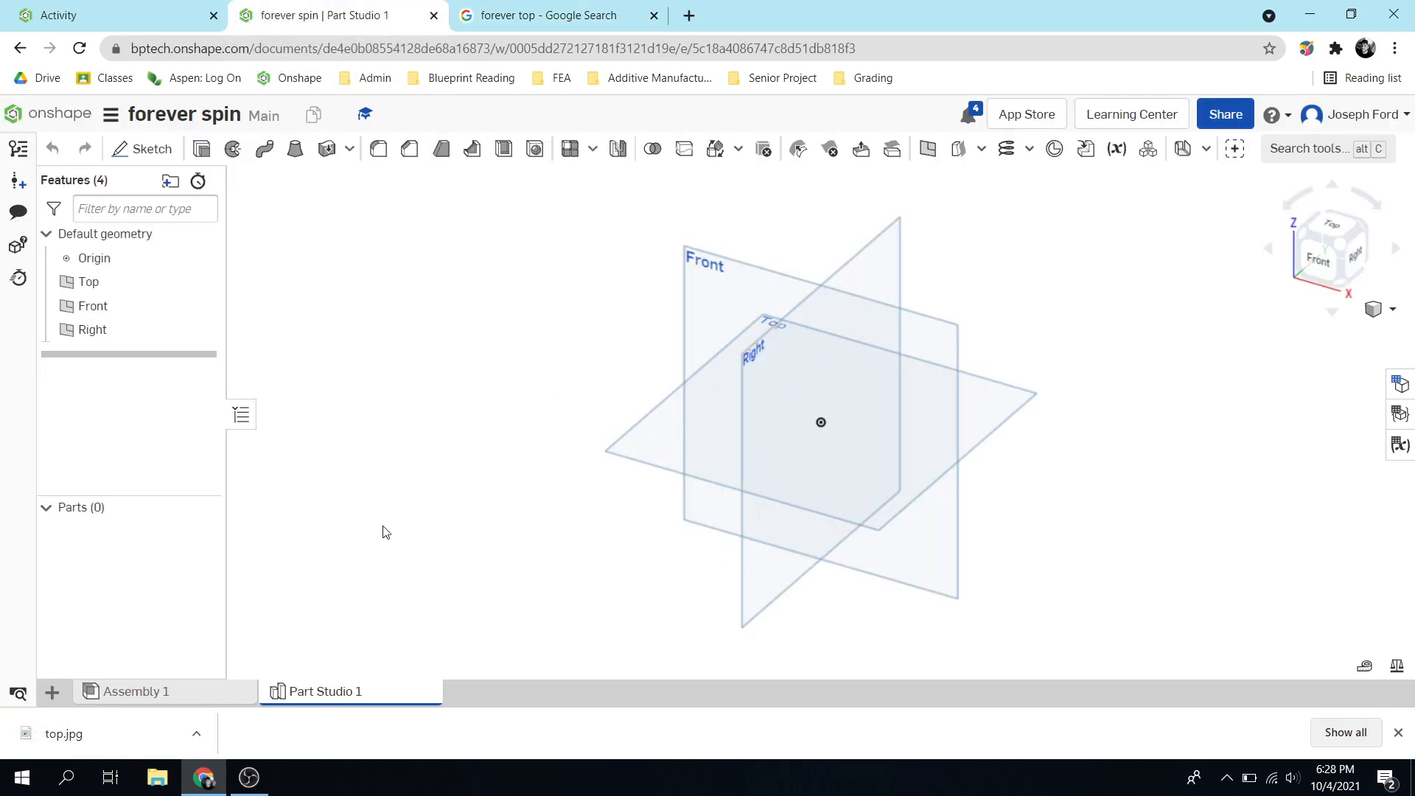
{"action": "left_click", "coordinate": [1398, 732]}
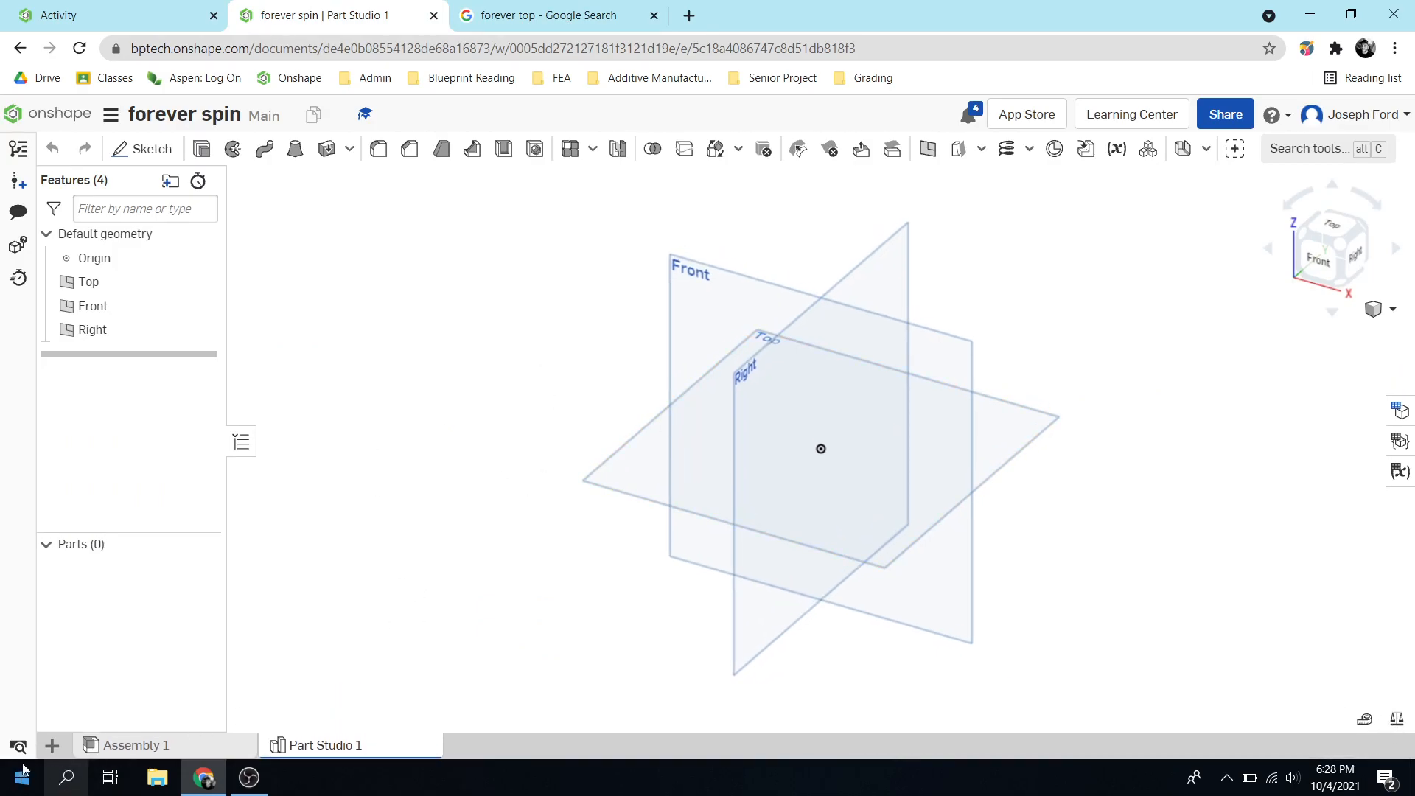
{"action": "left_click", "coordinate": [54, 745]}
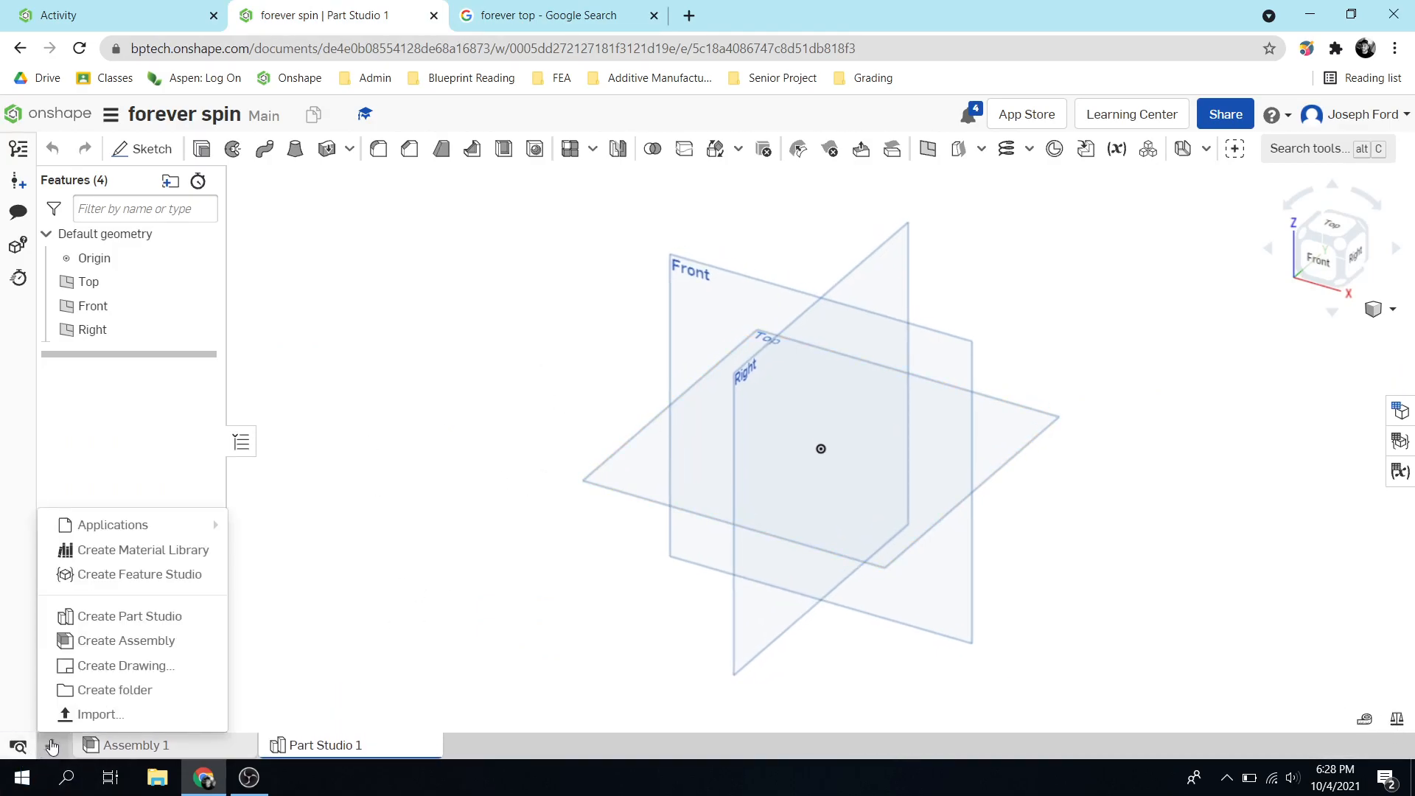
{"action": "left_click", "coordinate": [107, 714]}
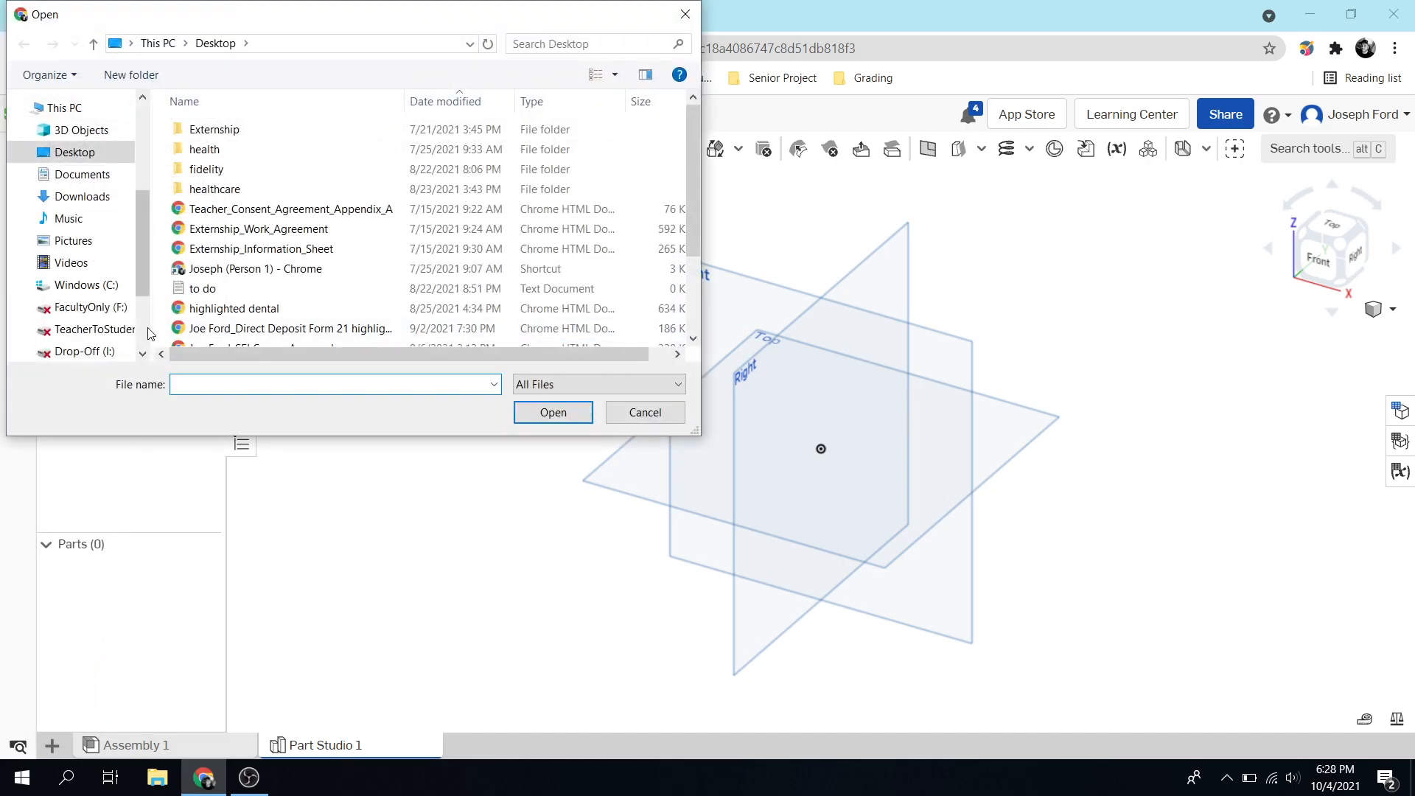
{"action": "scroll", "coordinate": [264, 265], "scroll_direction": "down", "scroll_amount": 2}
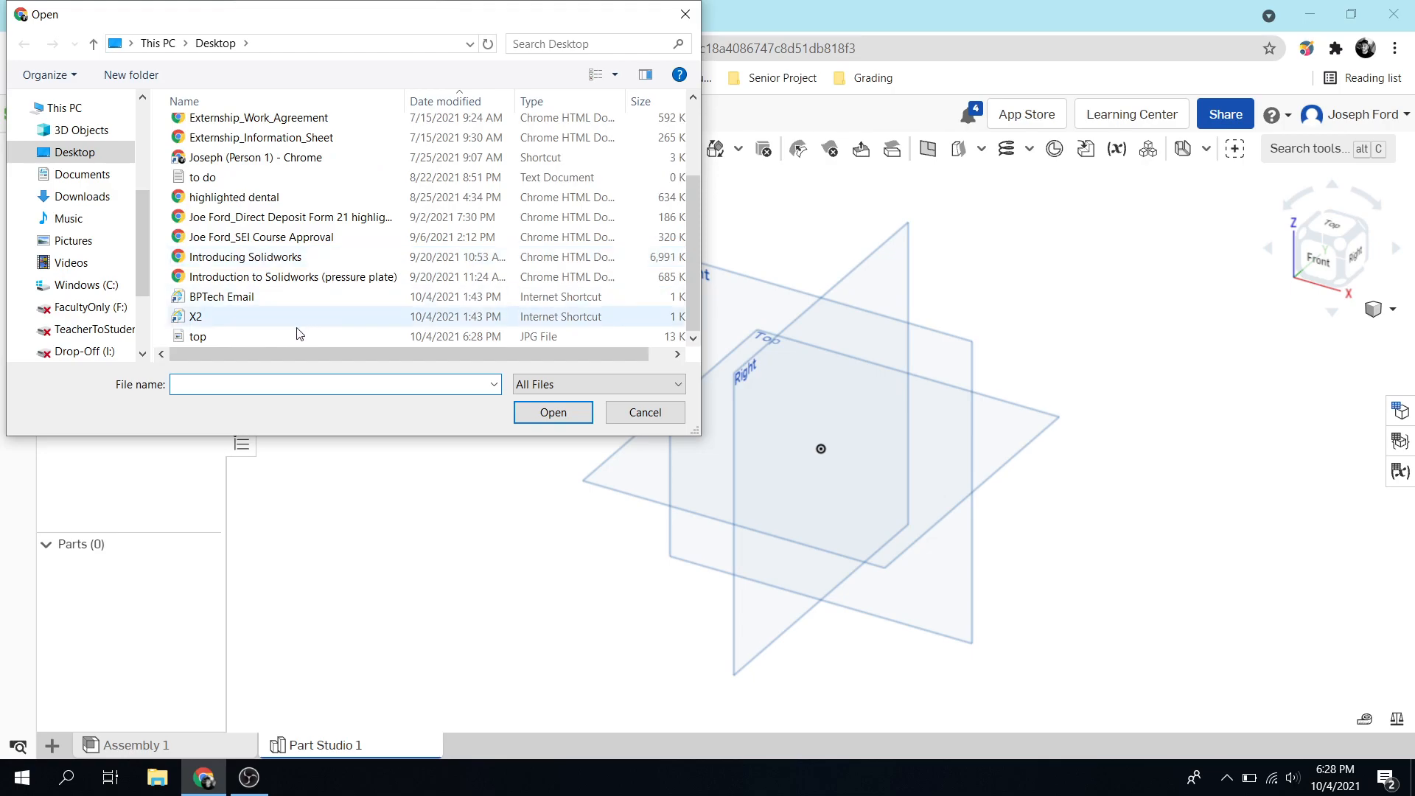
{"action": "double_click", "coordinate": [260, 340]}
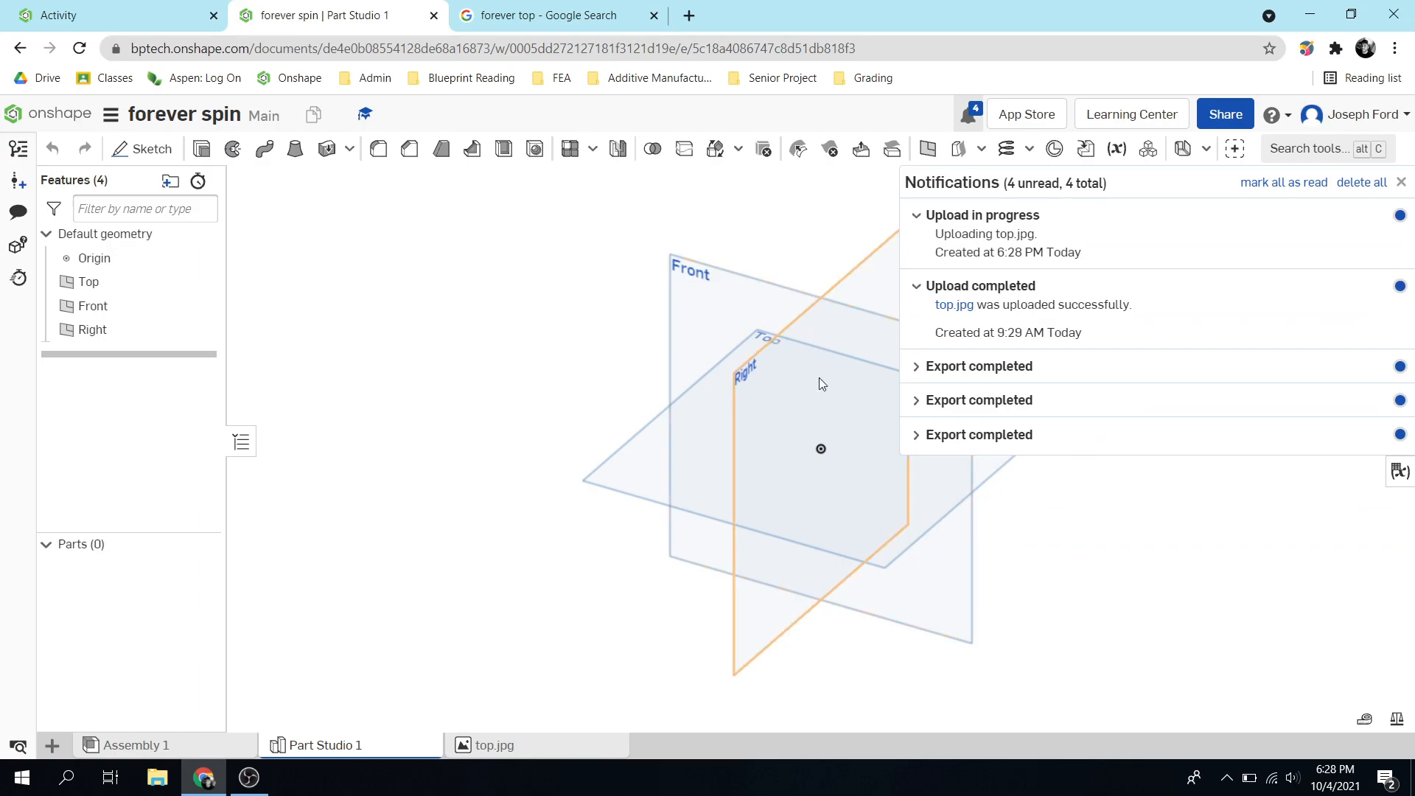
{"action": "left_click", "coordinate": [490, 745]}
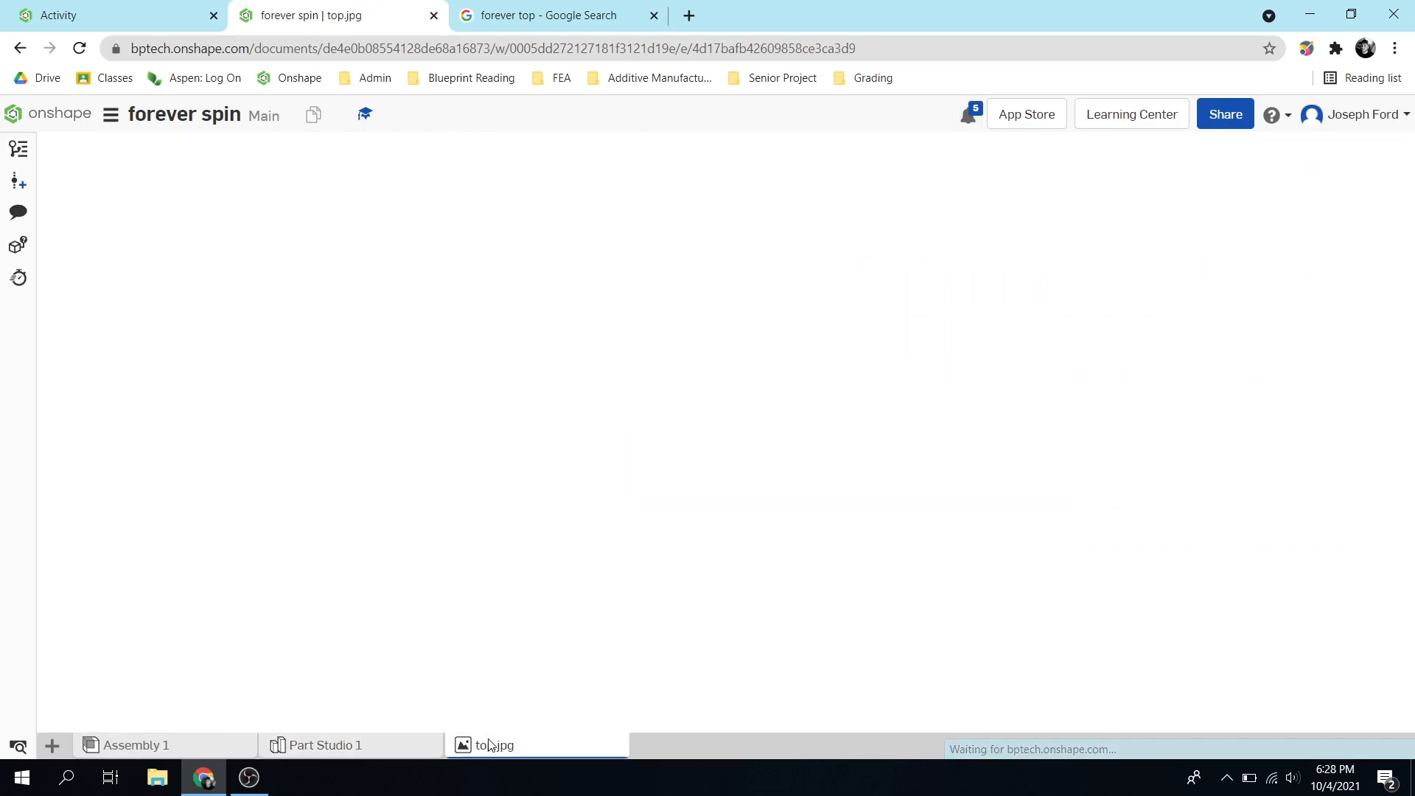
Step: Go back to Part Studio 1, start a sketch on the Front plane and view it face-on
{"action": "left_click", "coordinate": [318, 745]}
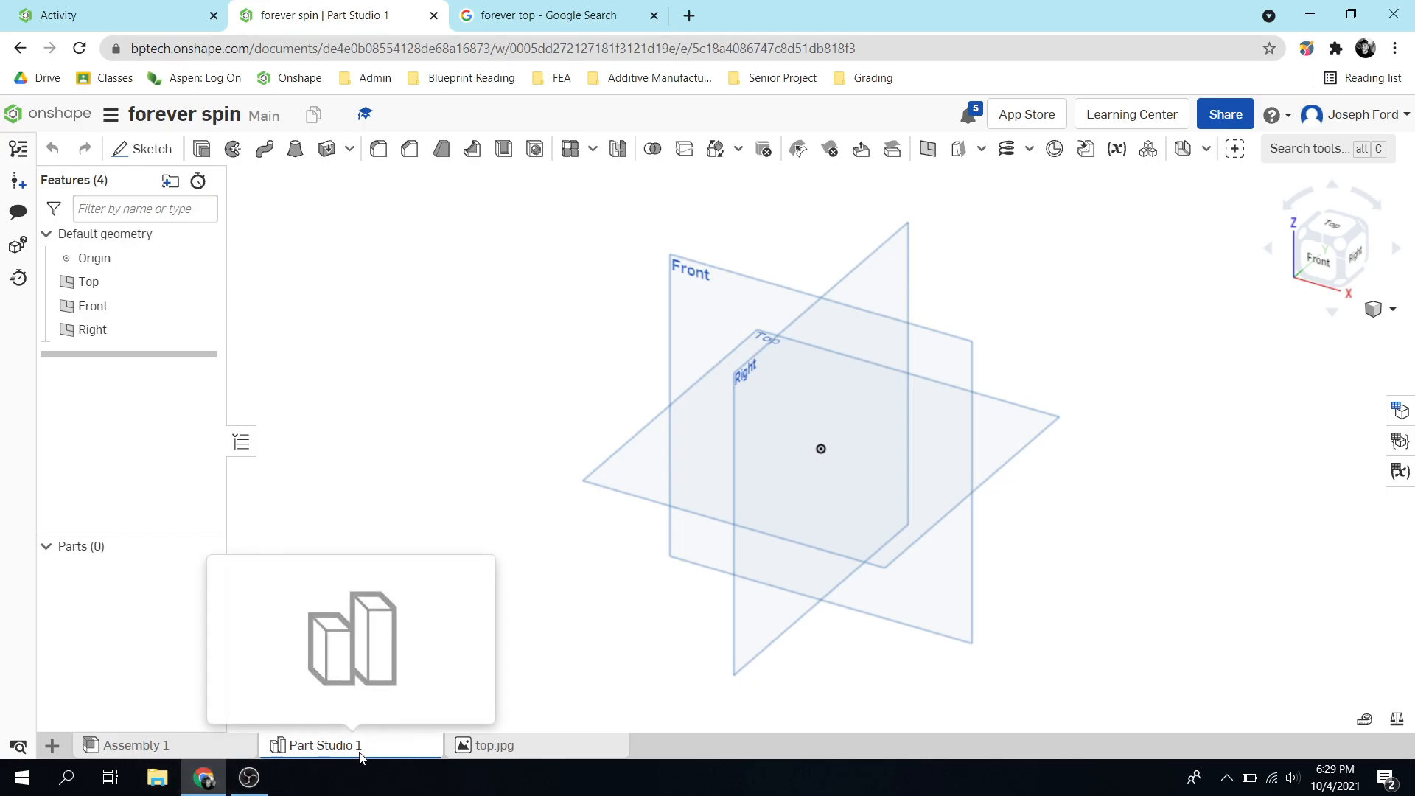
{"action": "left_click", "coordinate": [150, 153]}
{"action": "left_click", "coordinate": [692, 291]}
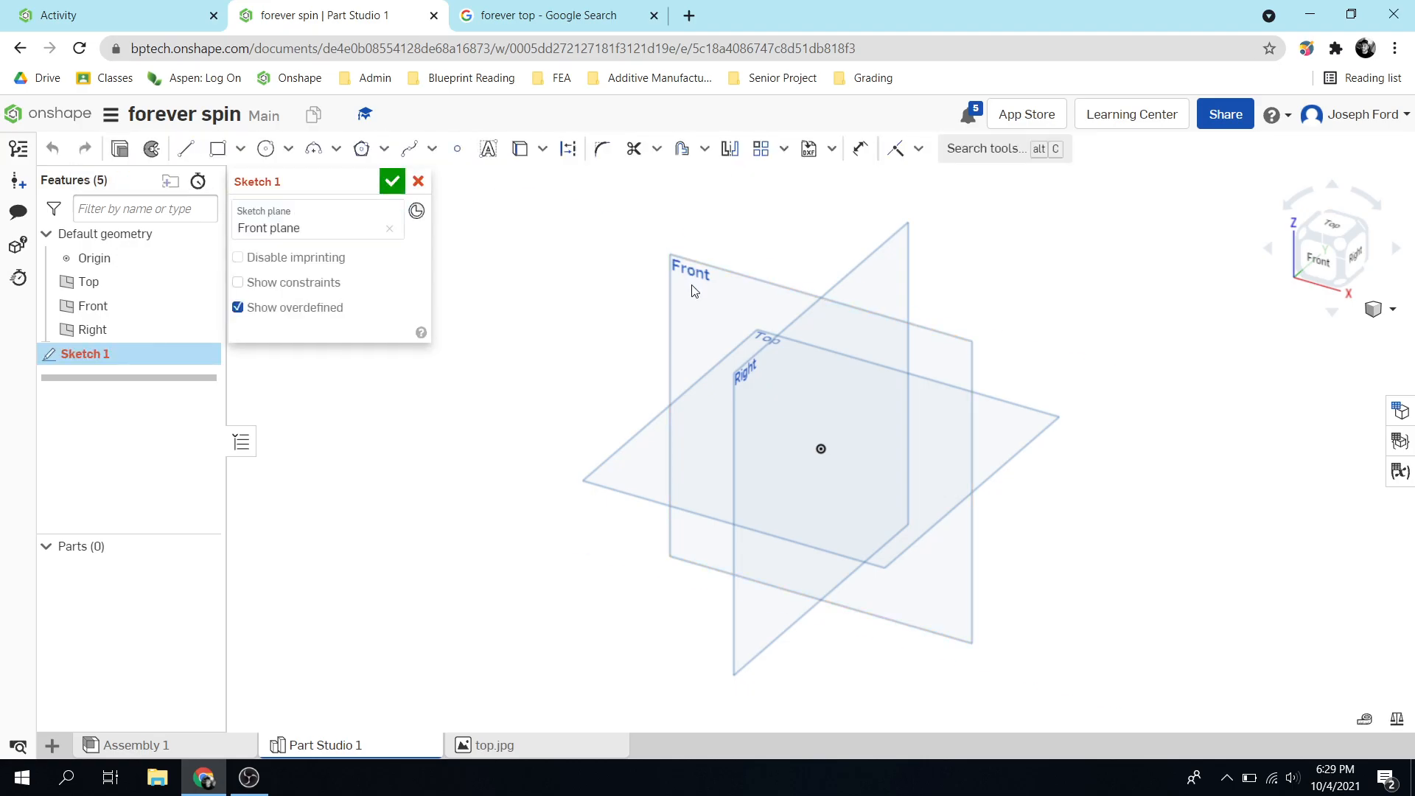
{"action": "key", "text": "n"}
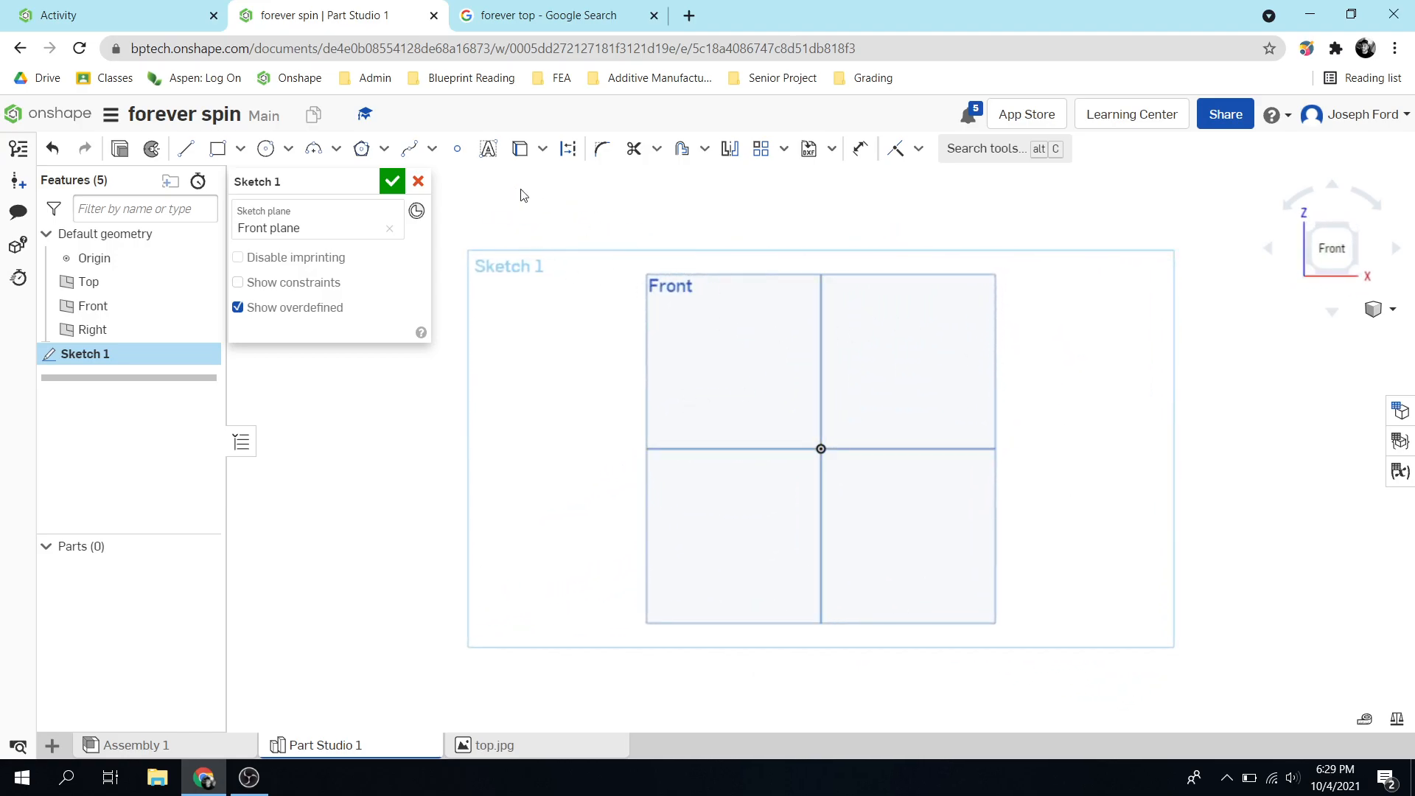
Step: Insert the top.jpg image into the sketch, with its lower-left corner on the origin and extending up into the upper-right quadrant
{"action": "left_click", "coordinate": [831, 150]}
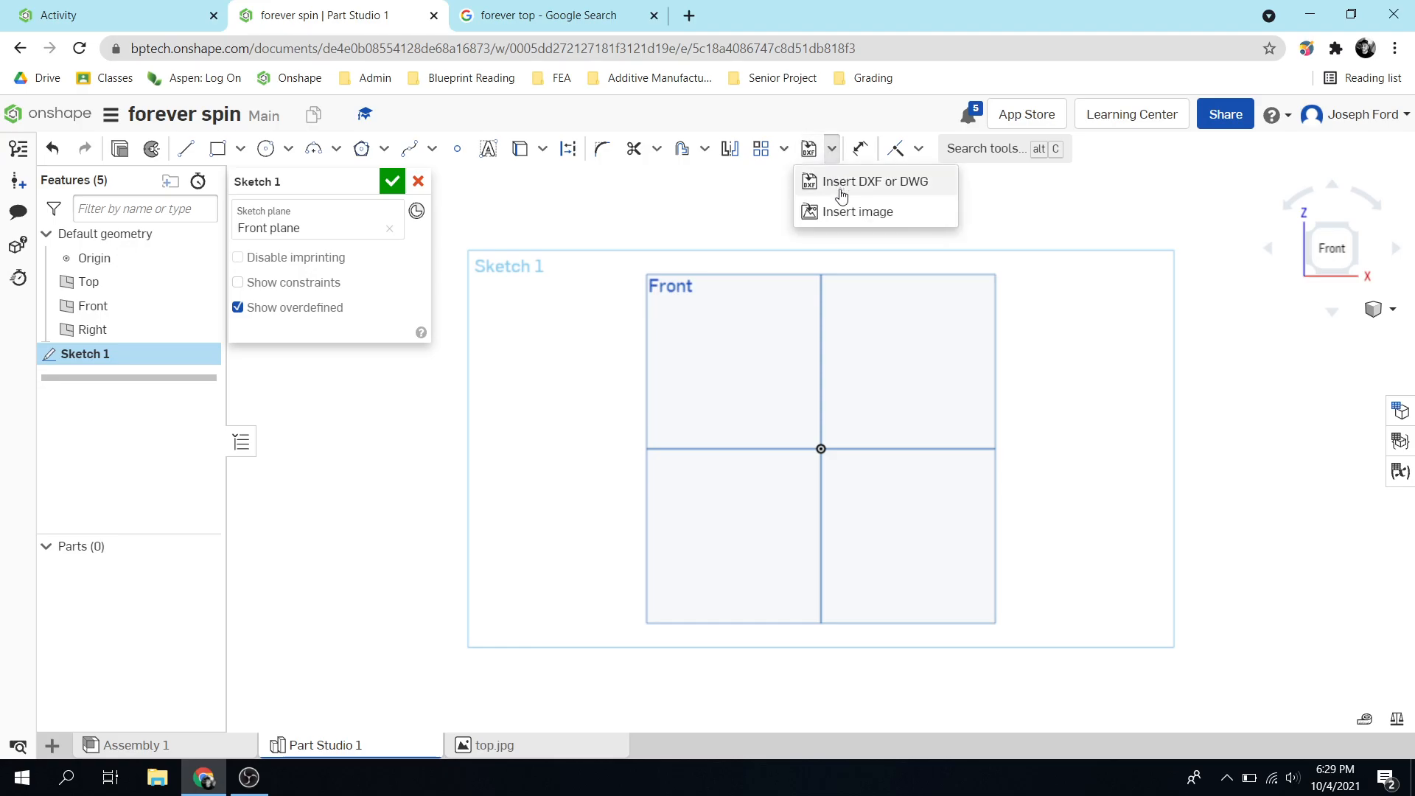
{"action": "left_click", "coordinate": [859, 213]}
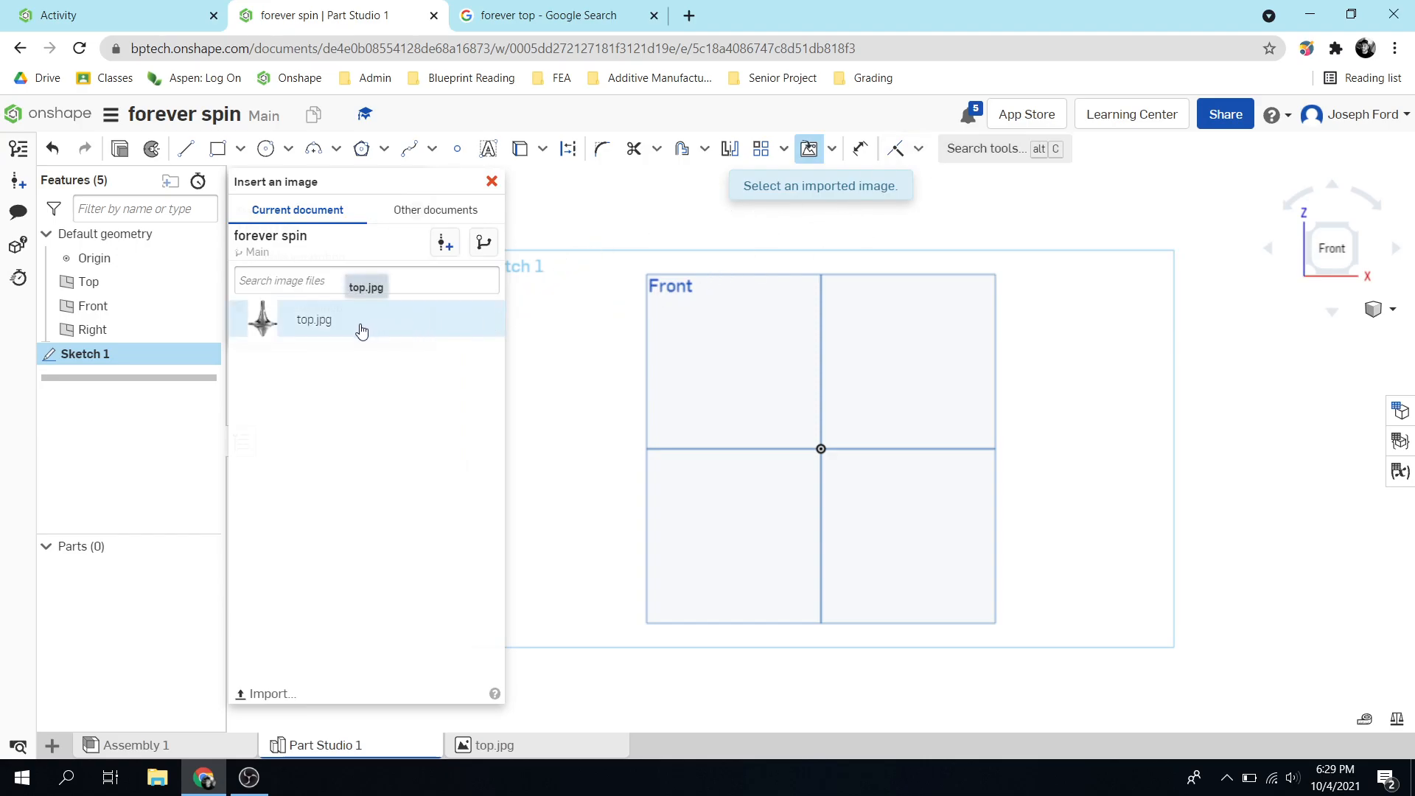
{"action": "left_click", "coordinate": [318, 324]}
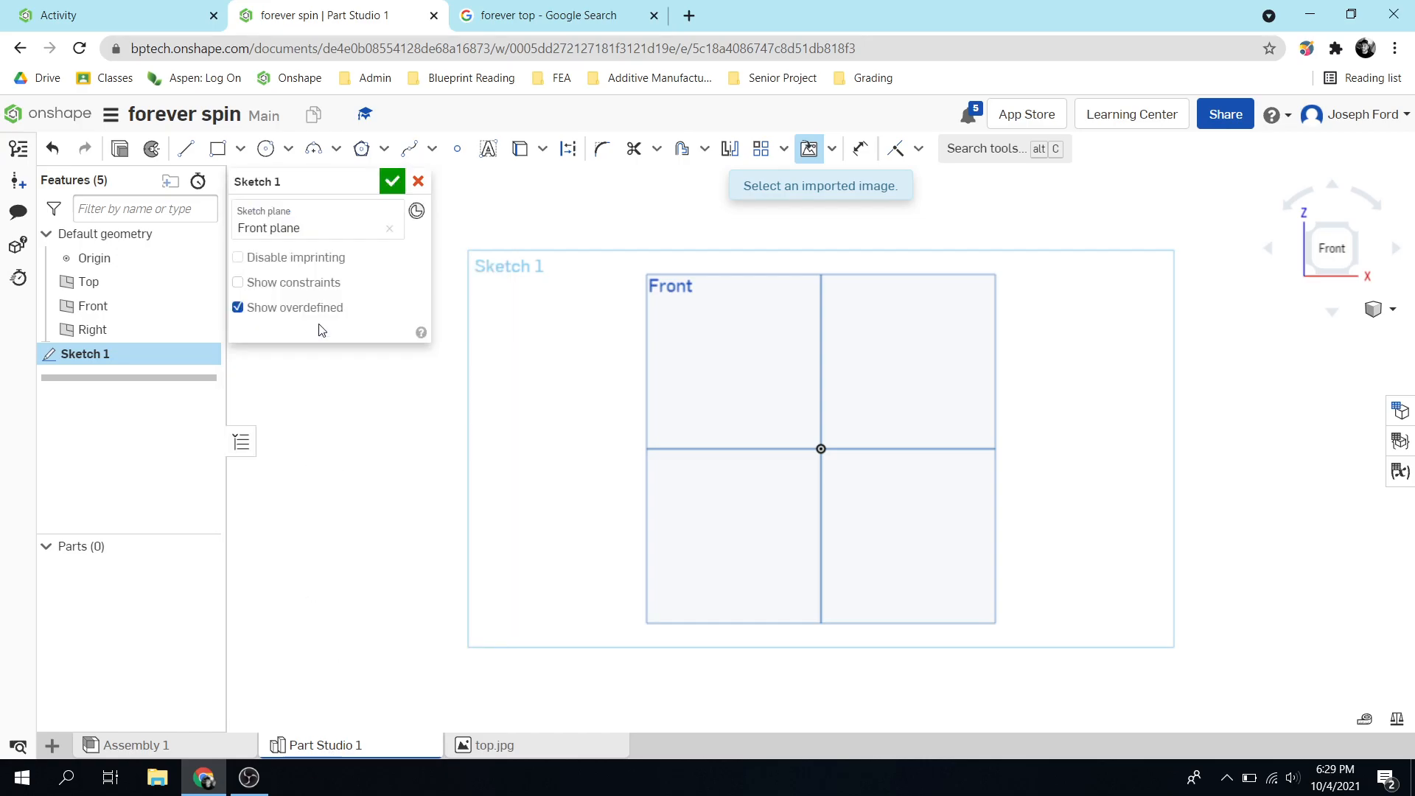
{"action": "left_click", "coordinate": [822, 448]}
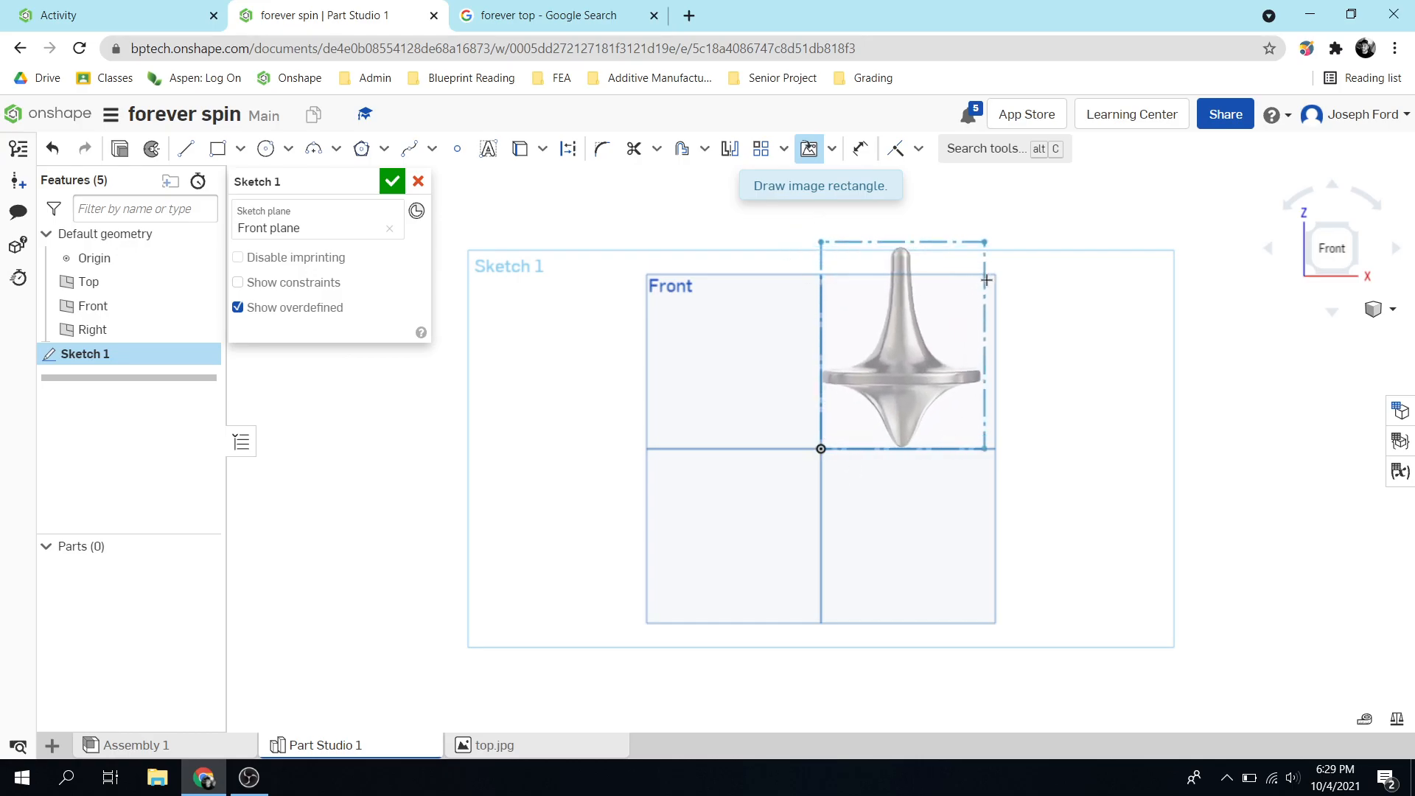
{"action": "left_click", "coordinate": [1011, 248]}
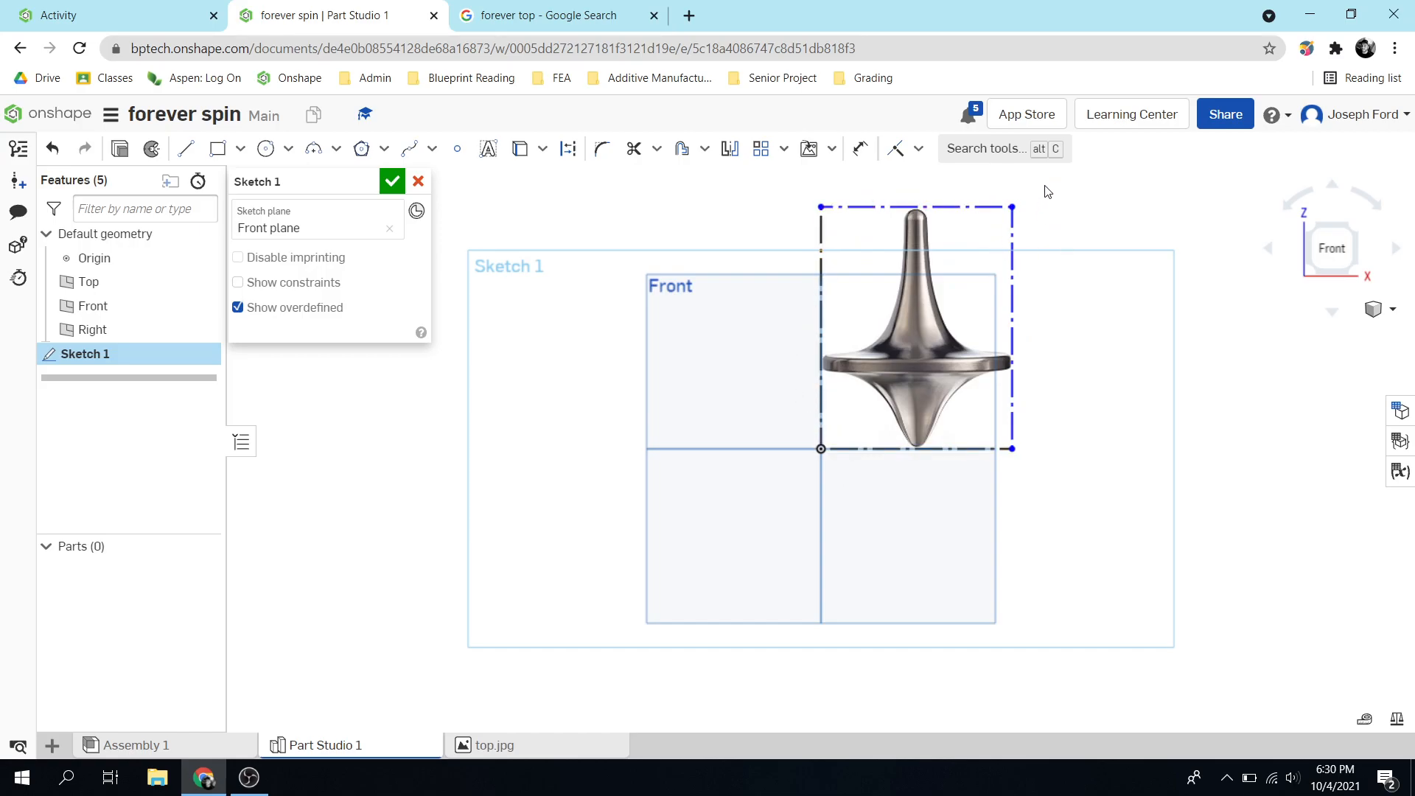
Step: Sketch a center-point circle about 0.36 in diameter matching the rounded upper end of the top's stem
{"action": "scroll", "coordinate": [1046, 198], "scroll_direction": "up", "scroll_amount": 3}
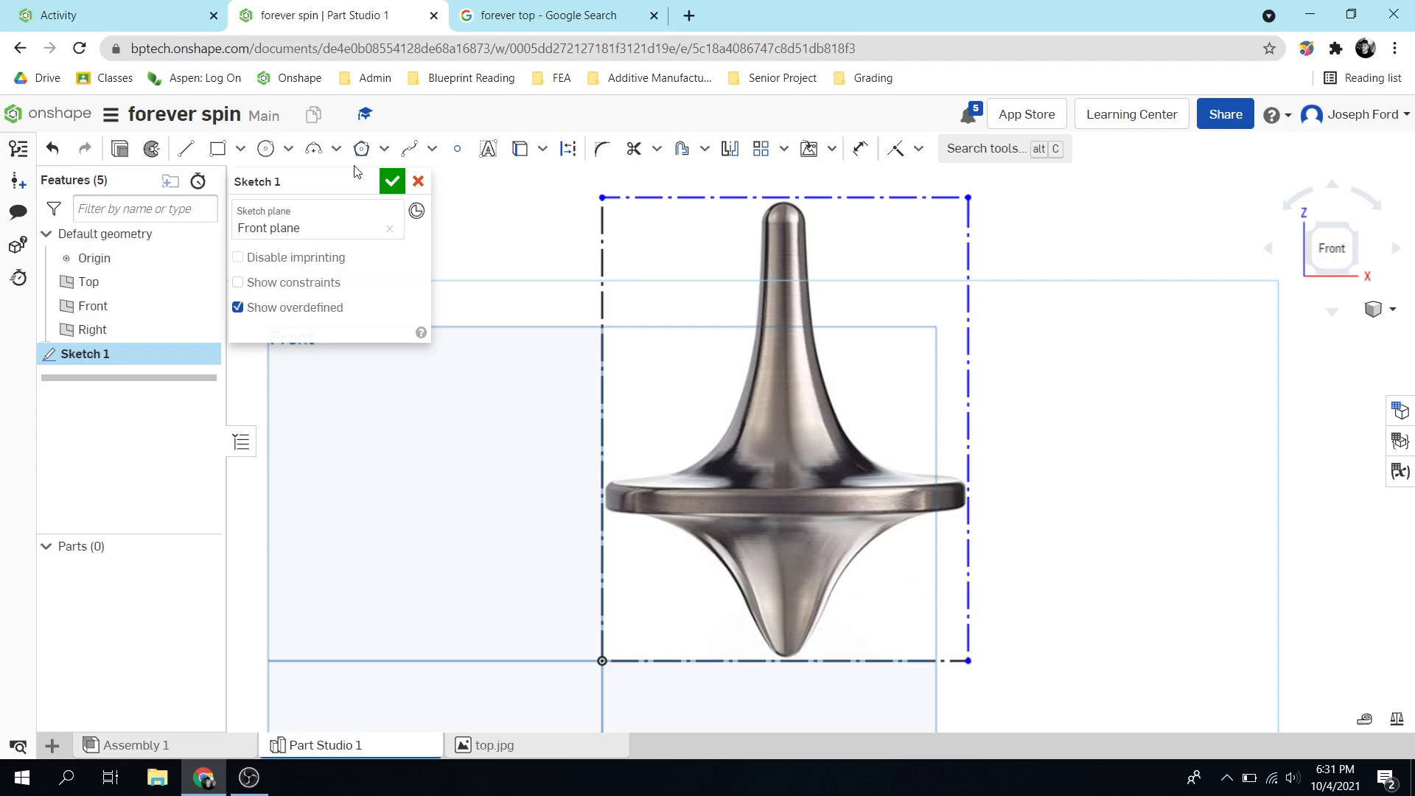
{"action": "left_click", "coordinate": [263, 150]}
{"action": "scroll", "coordinate": [859, 208], "scroll_direction": "up", "scroll_amount": 3}
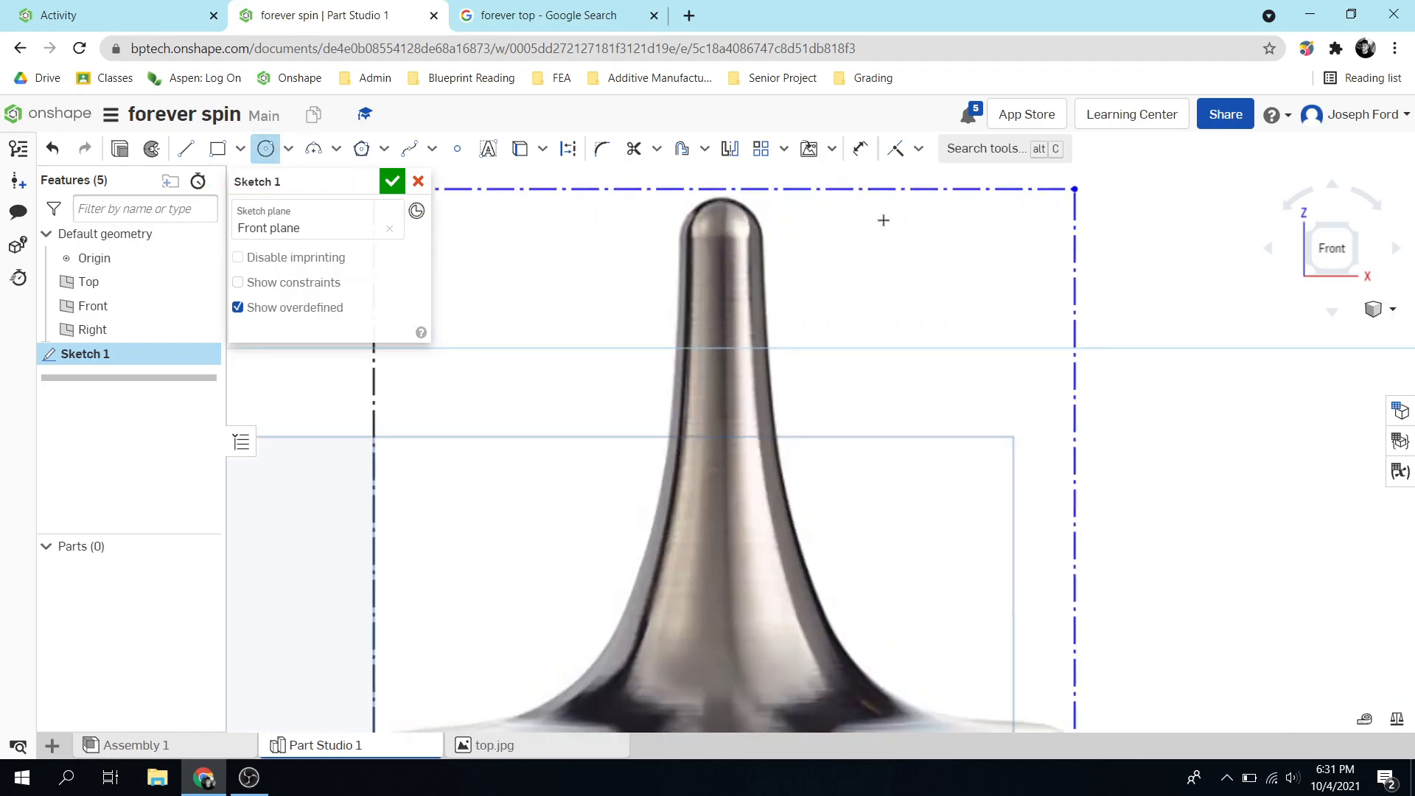
{"action": "scroll", "coordinate": [685, 193], "scroll_direction": "up", "scroll_amount": 3}
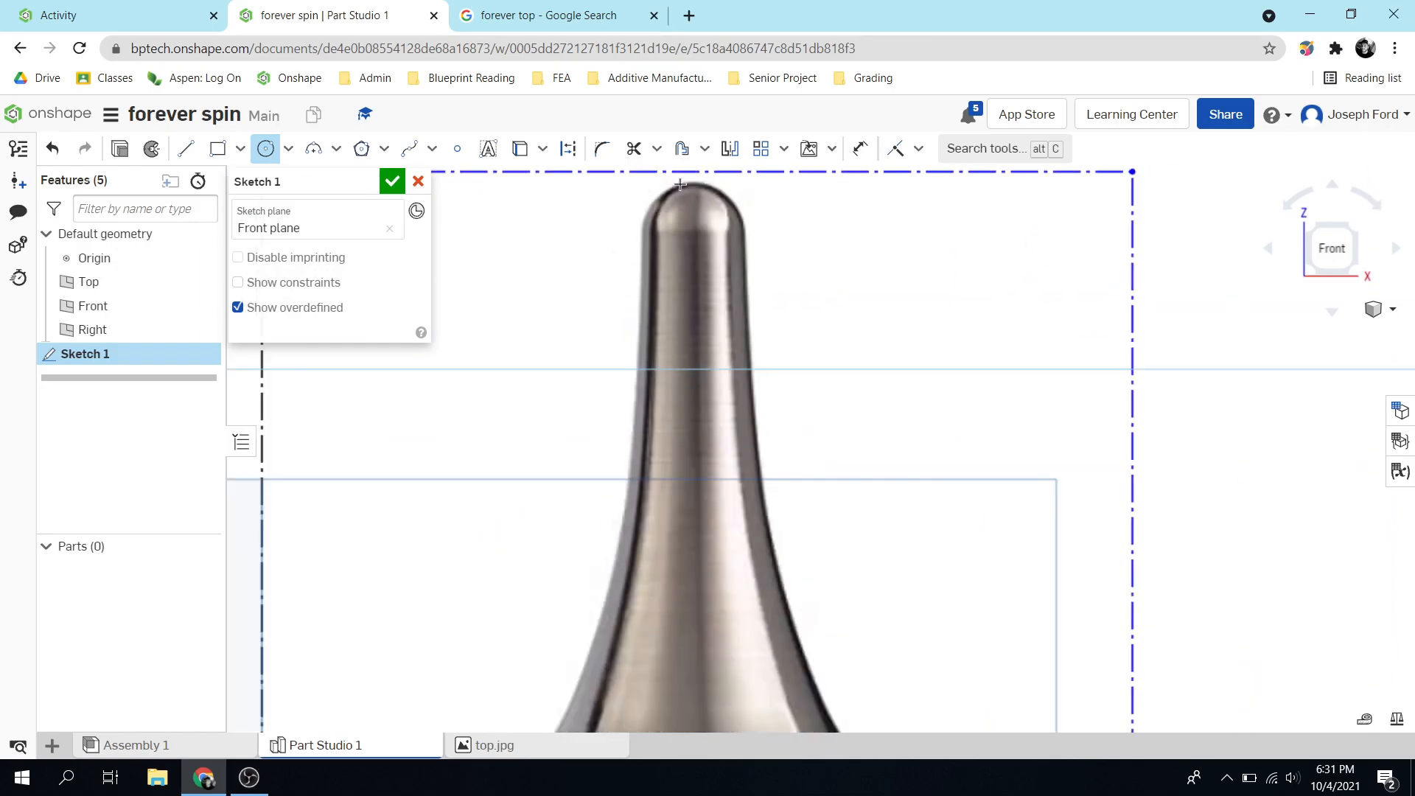
{"action": "scroll", "coordinate": [677, 170], "scroll_direction": "up", "scroll_amount": 3}
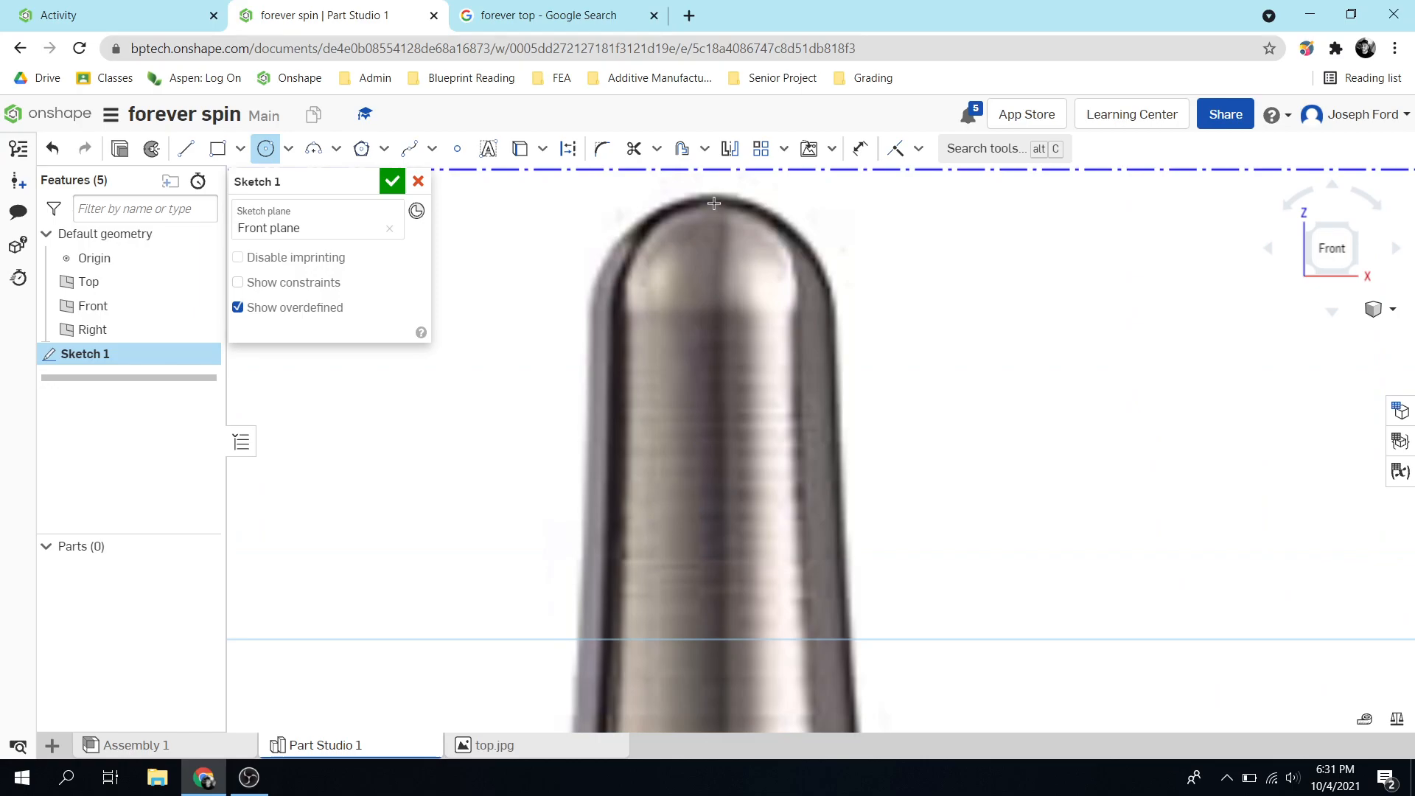
{"action": "left_click", "coordinate": [714, 306]}
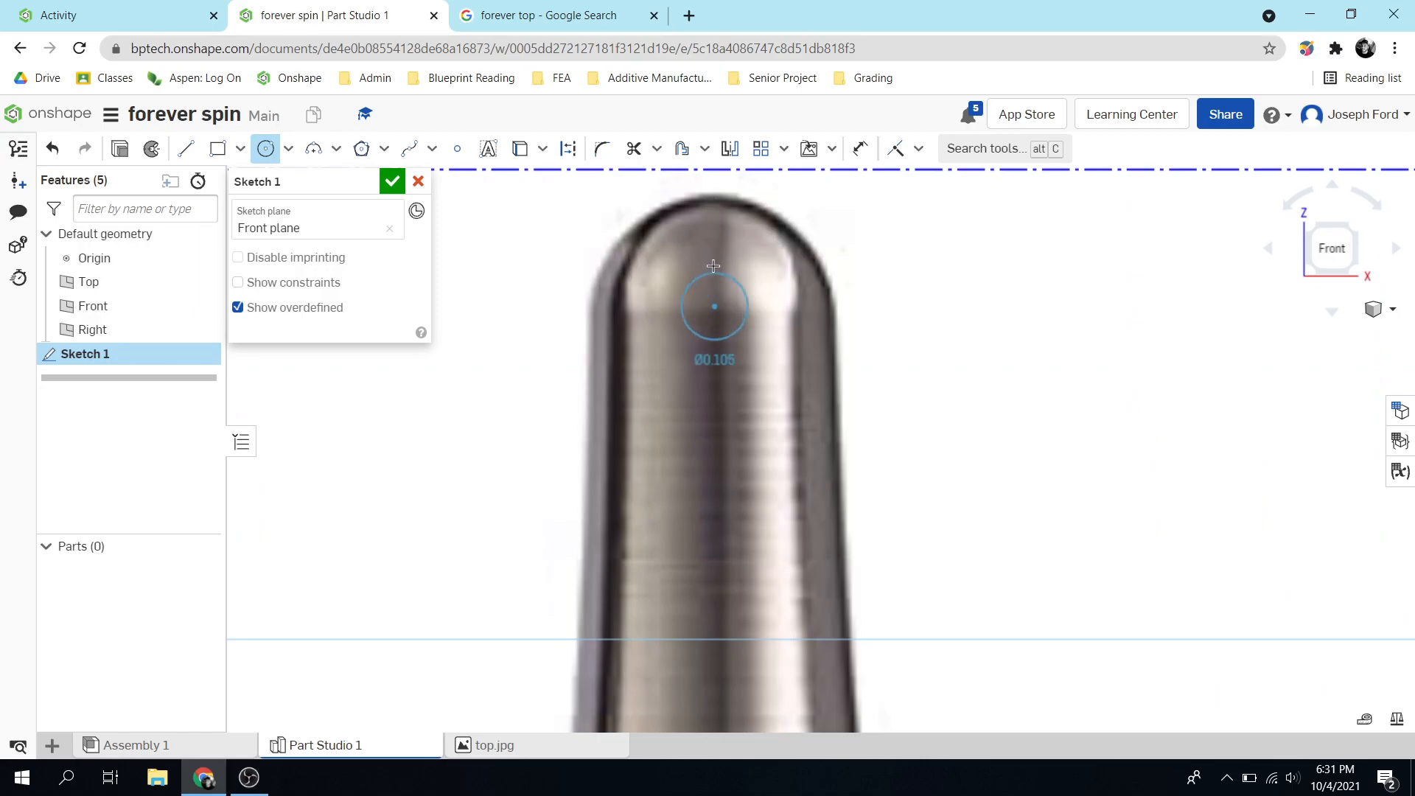
{"action": "left_click", "coordinate": [706, 194]}
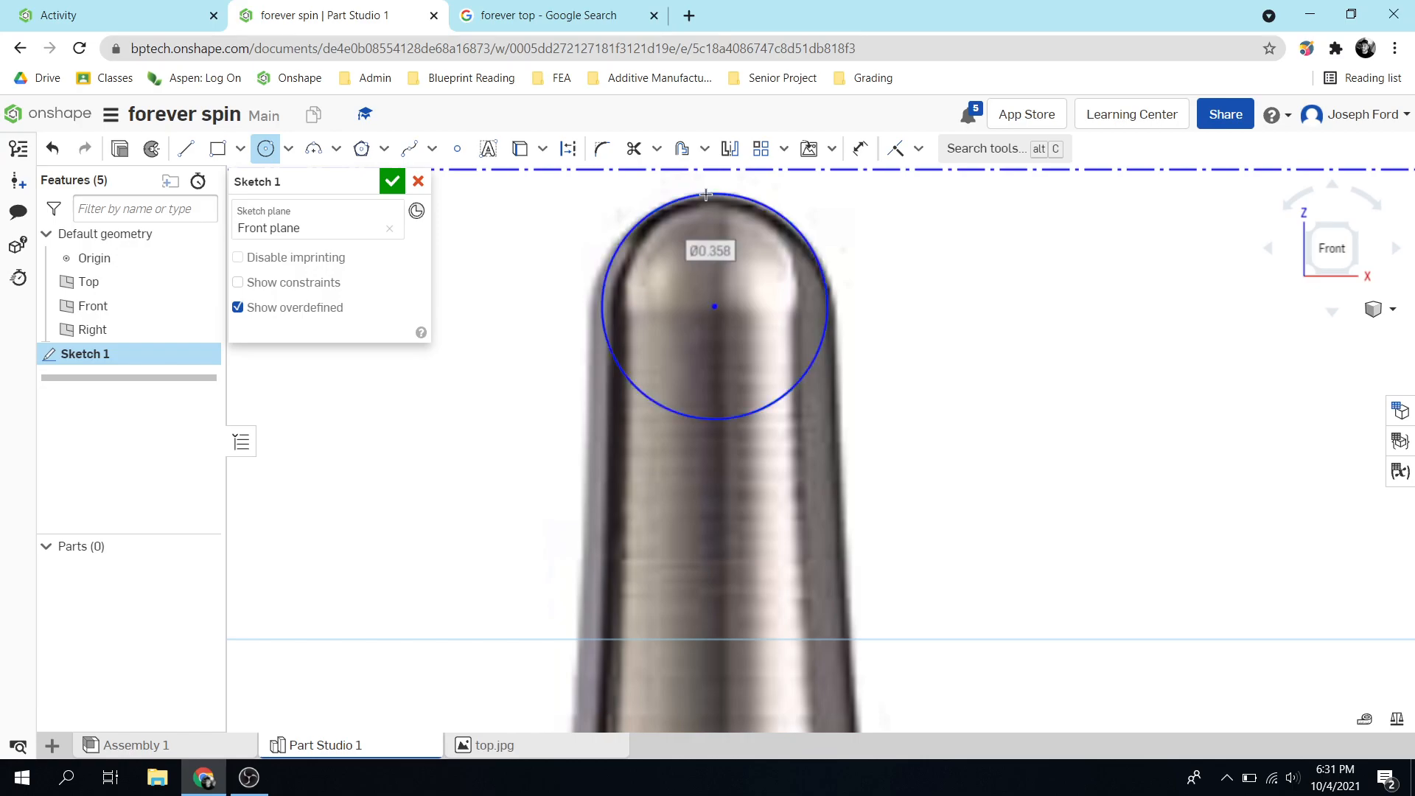
Step: Sketch a second circle about 0.31 in diameter at the top's lower tip, with its center vertically aligned with the upper circle's center
{"action": "scroll", "coordinate": [932, 512], "scroll_direction": "down", "scroll_amount": 5}
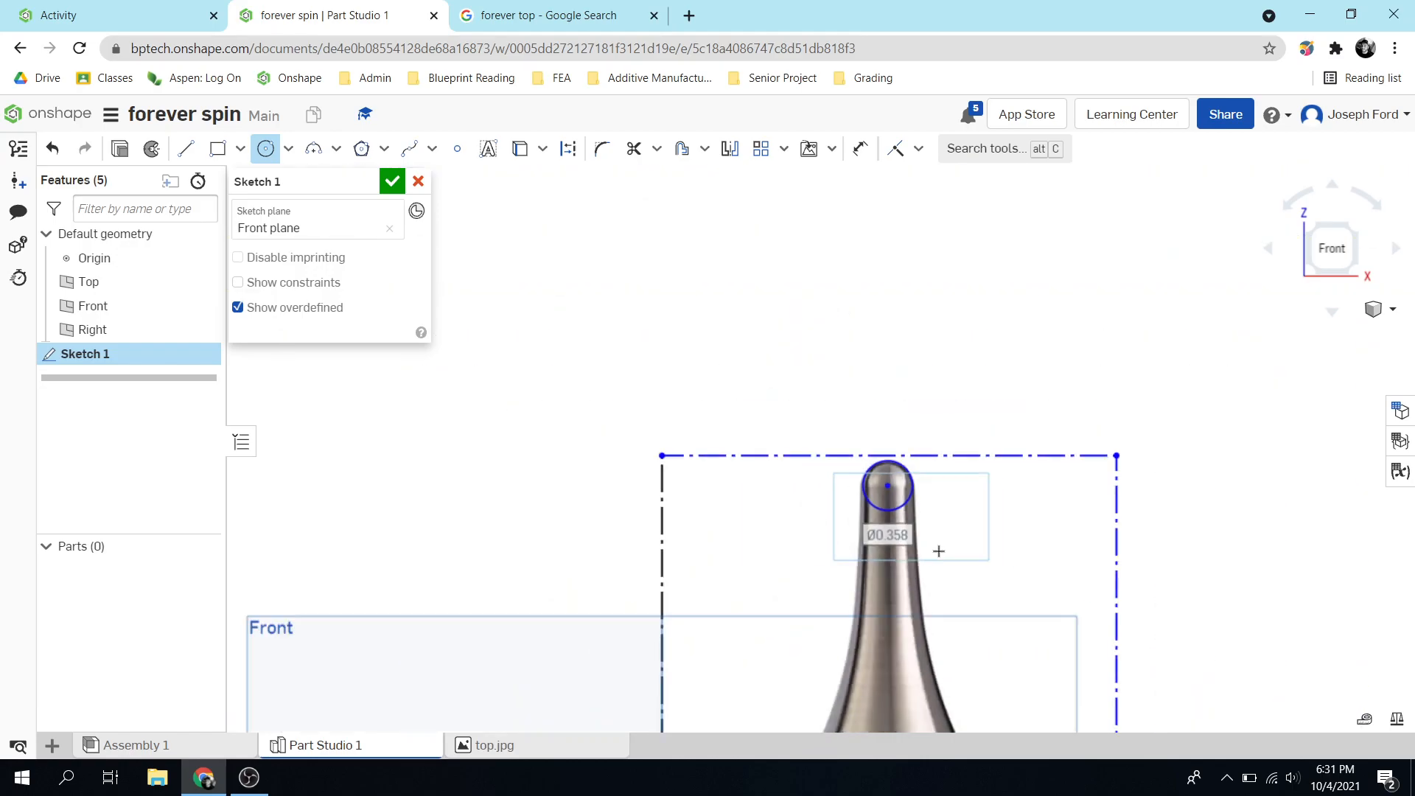
{"action": "scroll", "coordinate": [1032, 623], "scroll_direction": "up", "scroll_amount": 5}
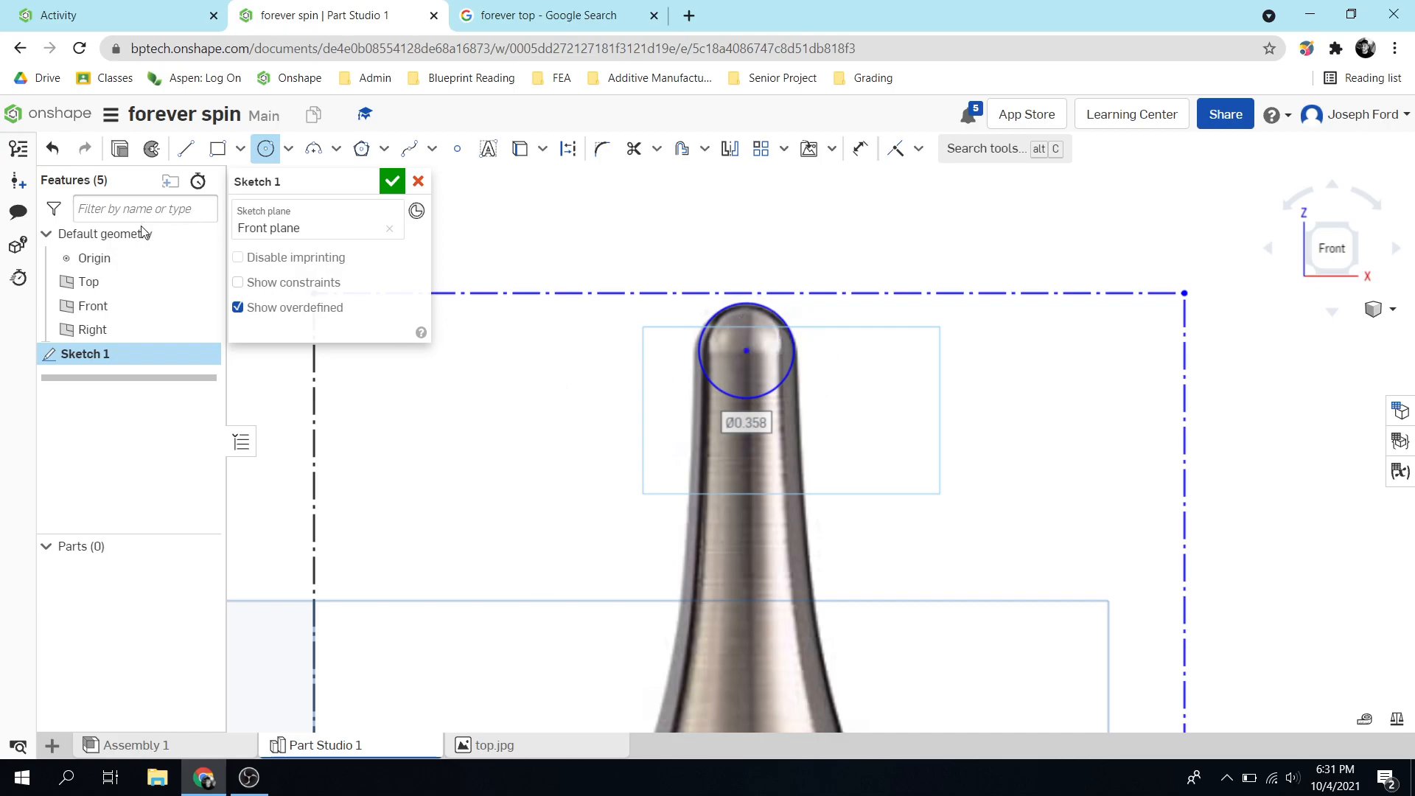
{"action": "left_click", "coordinate": [1343, 257]}
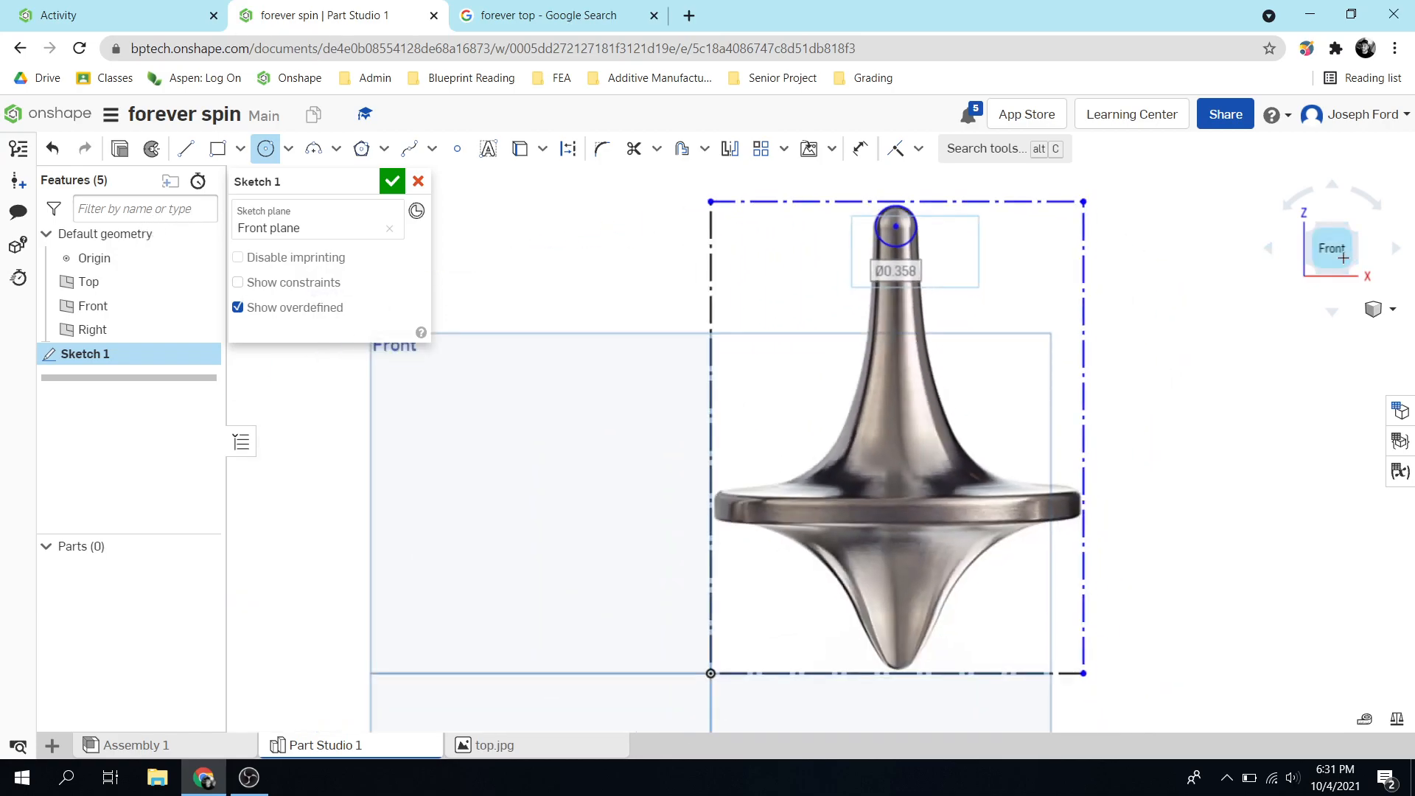
{"action": "scroll", "coordinate": [1135, 185], "scroll_direction": "up", "scroll_amount": 2}
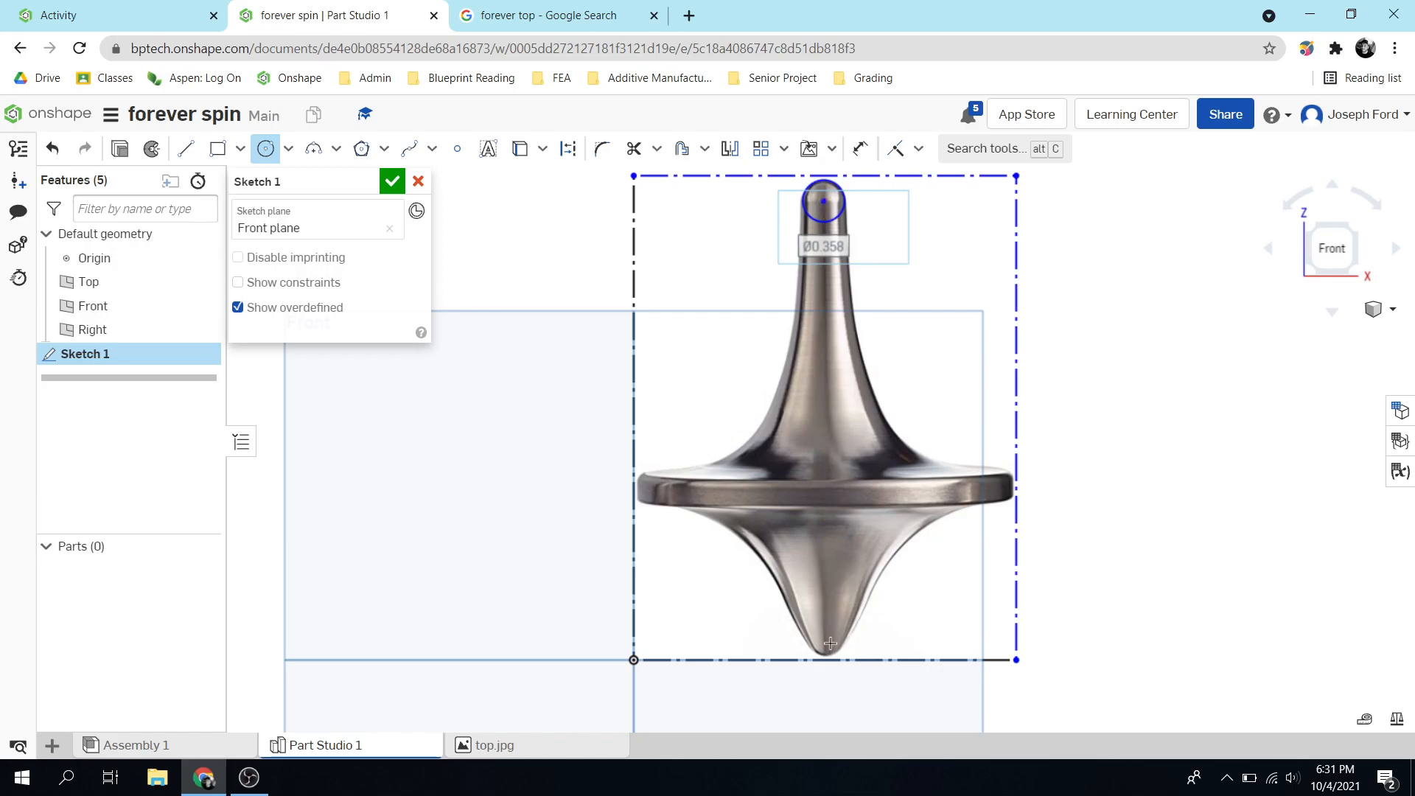
{"action": "scroll", "coordinate": [822, 647], "scroll_direction": "down", "scroll_amount": 1}
{"action": "scroll", "coordinate": [823, 647], "scroll_direction": "up", "scroll_amount": 5}
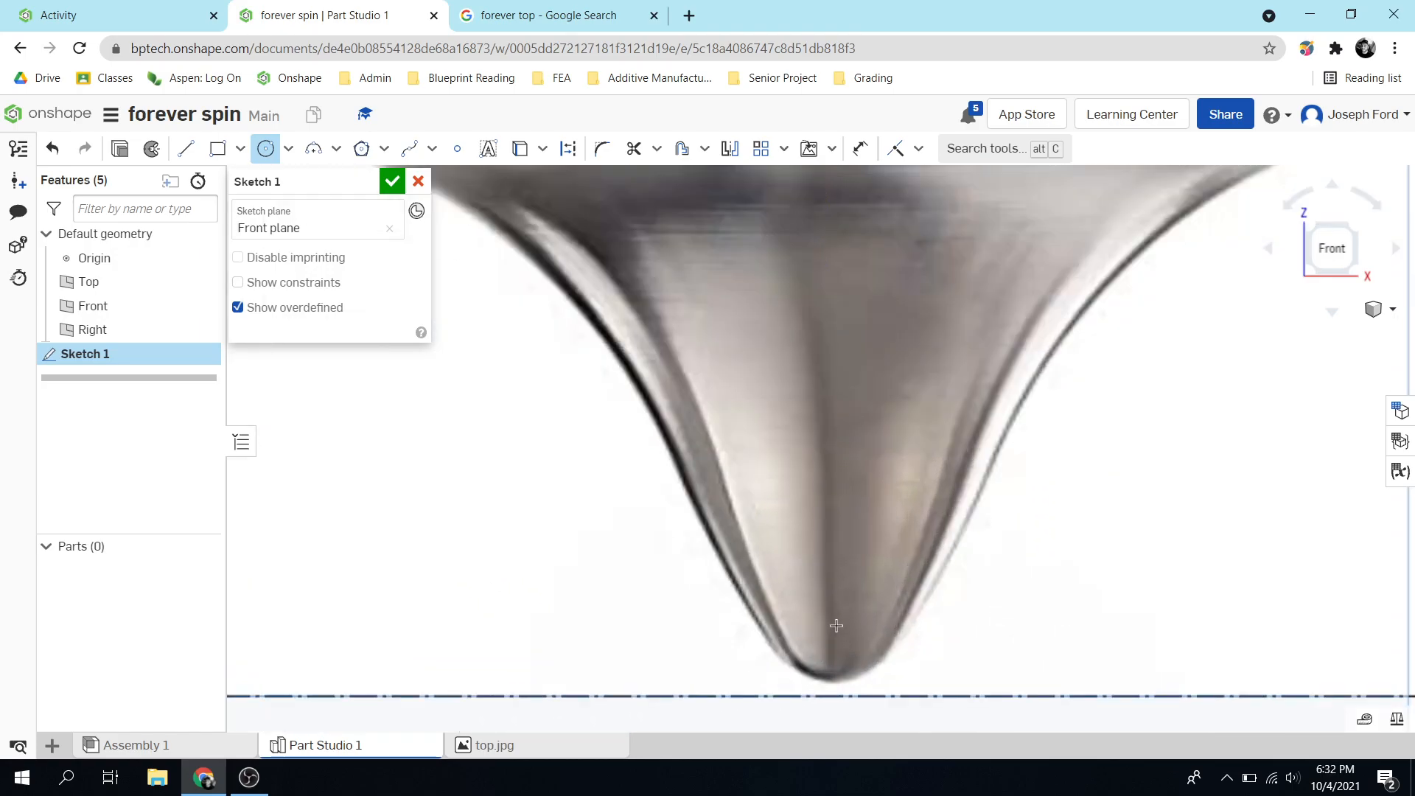
{"action": "left_click", "coordinate": [825, 618]}
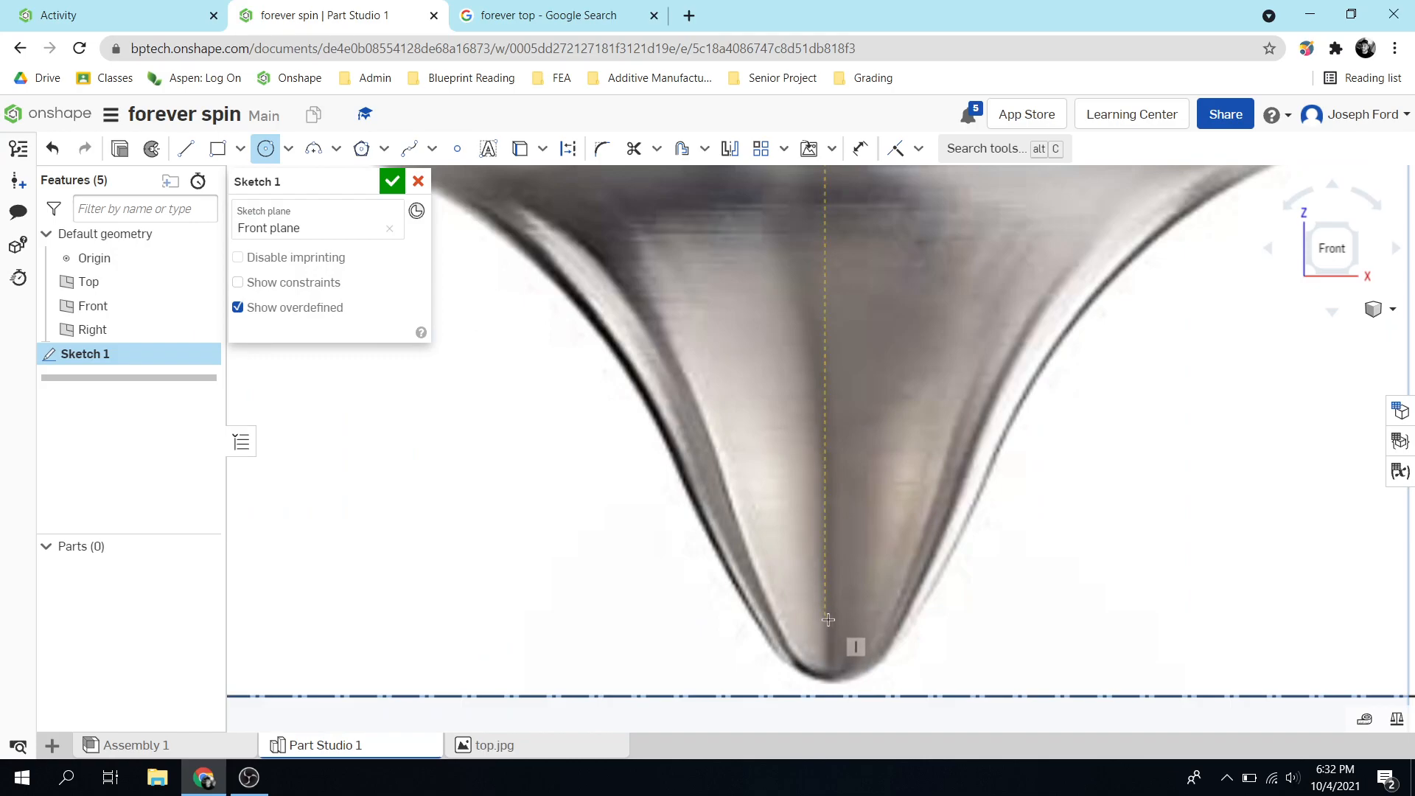
{"action": "left_click", "coordinate": [863, 566]}
Step: Examine how the two circles fit the stem end and lower tip of the spinning top image
{"action": "scroll", "coordinate": [913, 648], "scroll_direction": "down", "scroll_amount": 3}
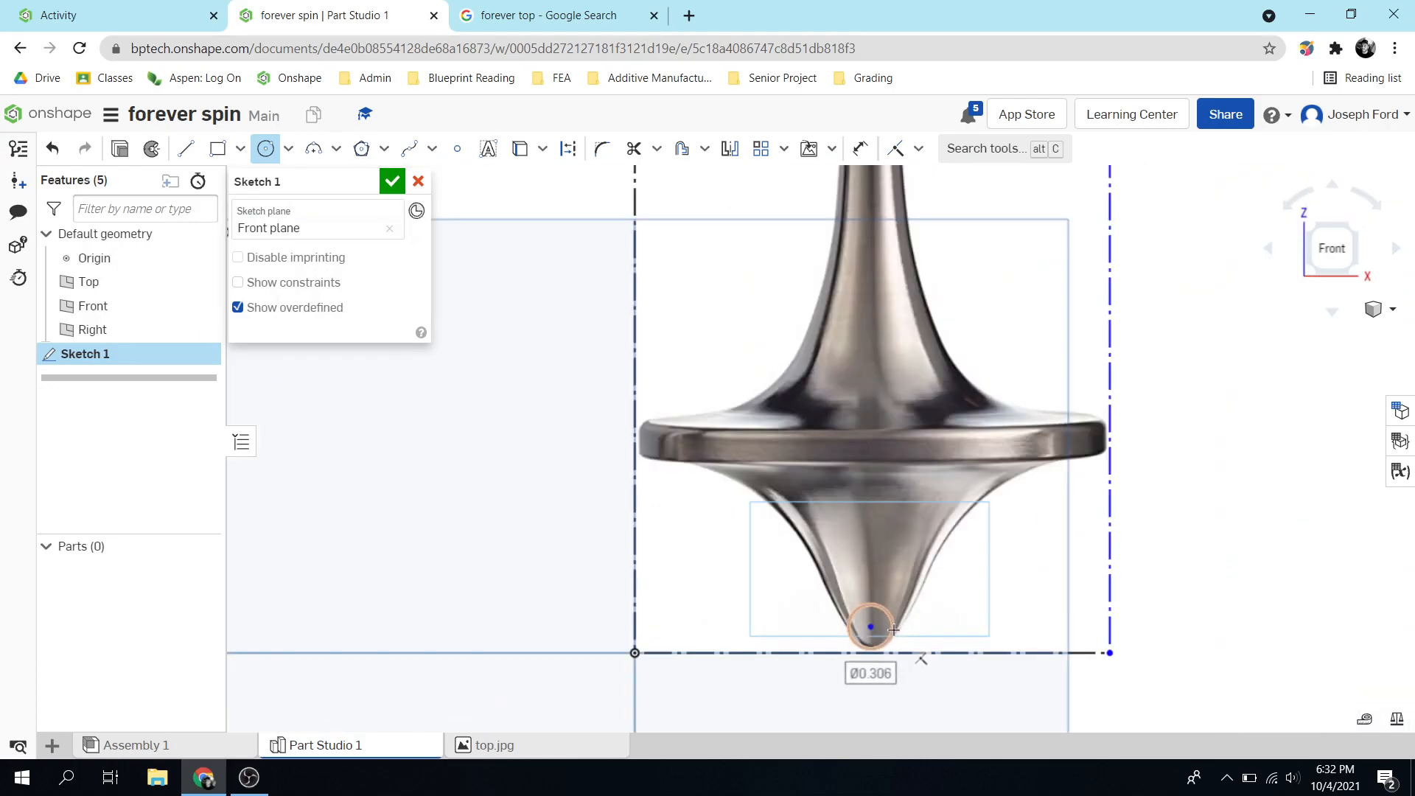
{"action": "scroll", "coordinate": [921, 641], "scroll_direction": "up", "scroll_amount": 2}
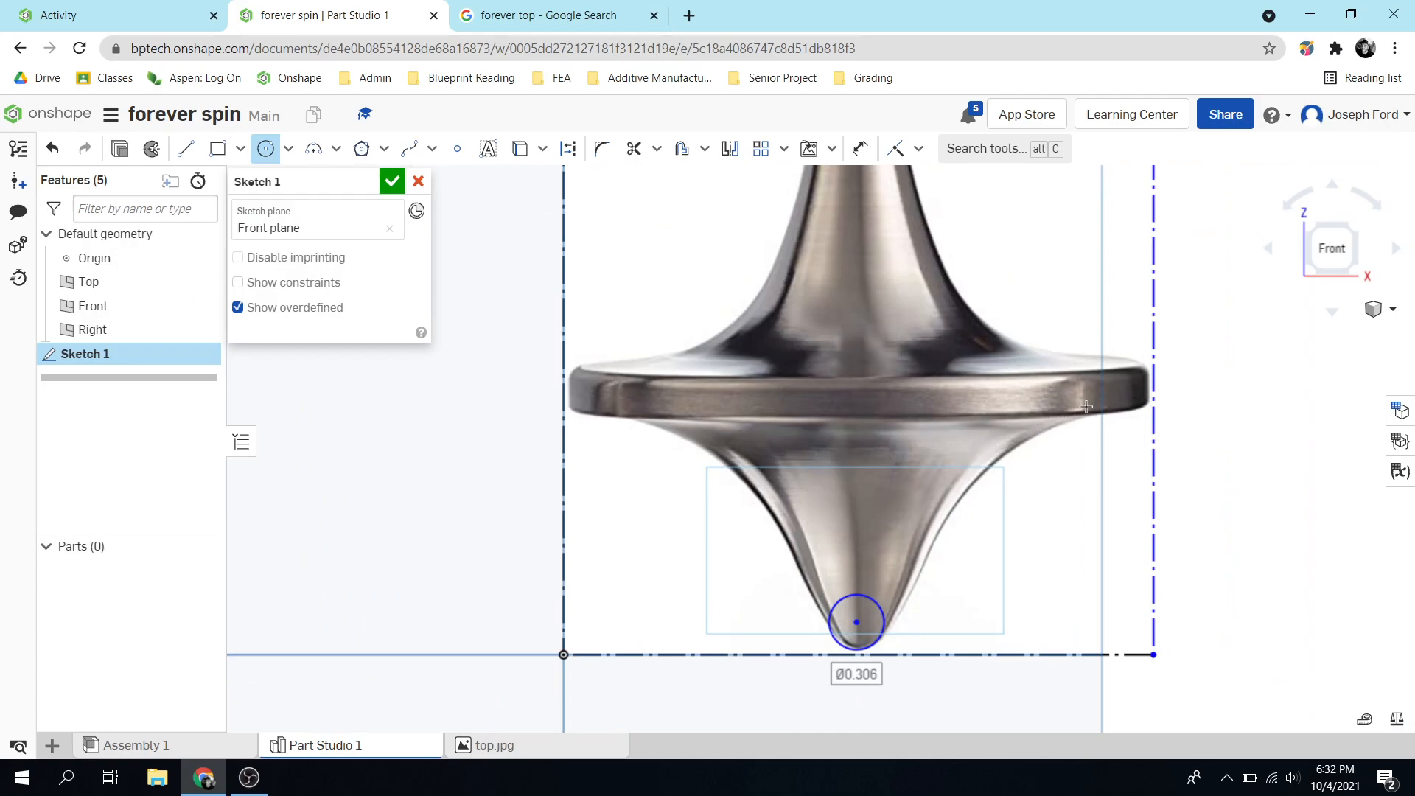
{"action": "scroll", "coordinate": [978, 287], "scroll_direction": "down", "scroll_amount": 5}
{"action": "scroll", "coordinate": [975, 247], "scroll_direction": "up", "scroll_amount": 3}
{"action": "scroll", "coordinate": [975, 245], "scroll_direction": "up", "scroll_amount": 8}
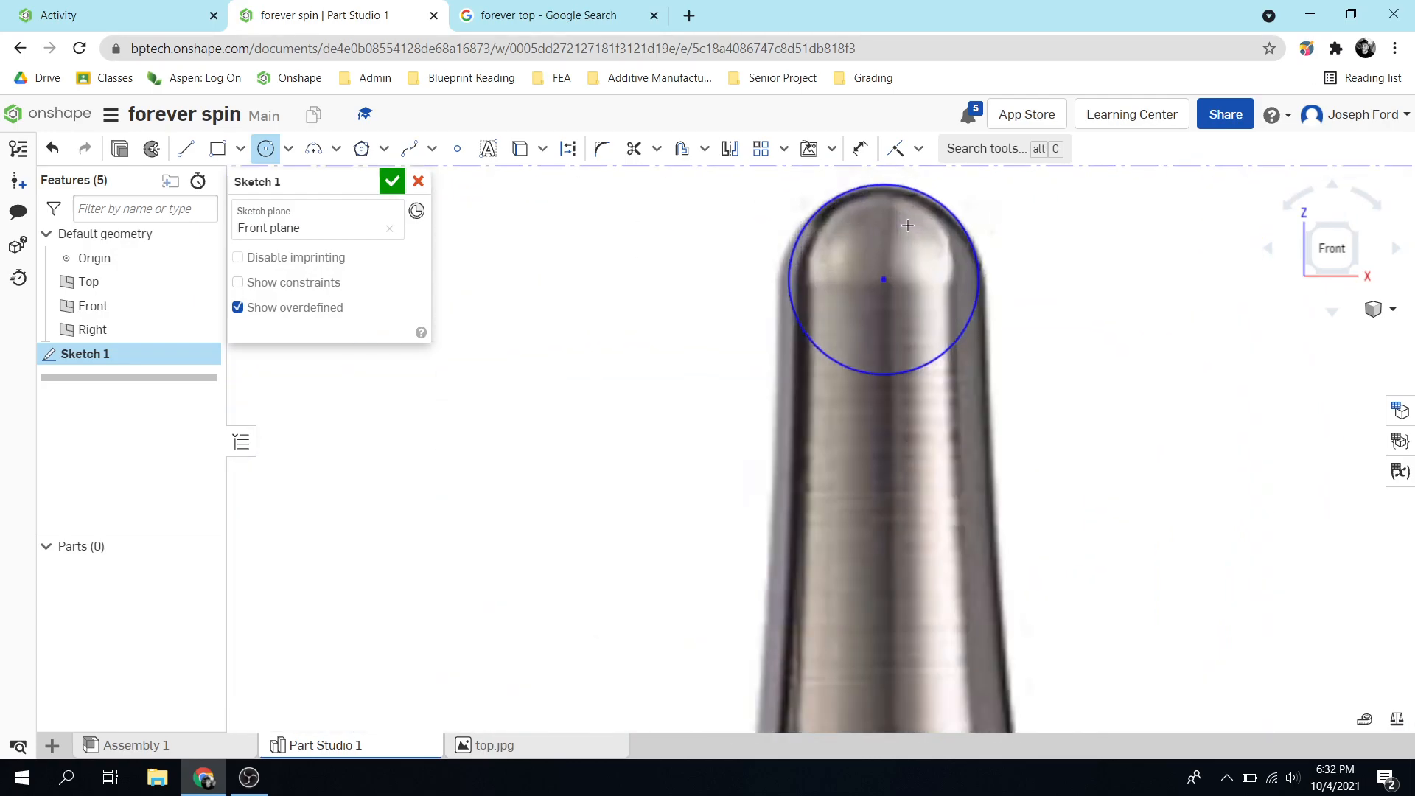
{"action": "scroll", "coordinate": [925, 369], "scroll_direction": "down", "scroll_amount": 7}
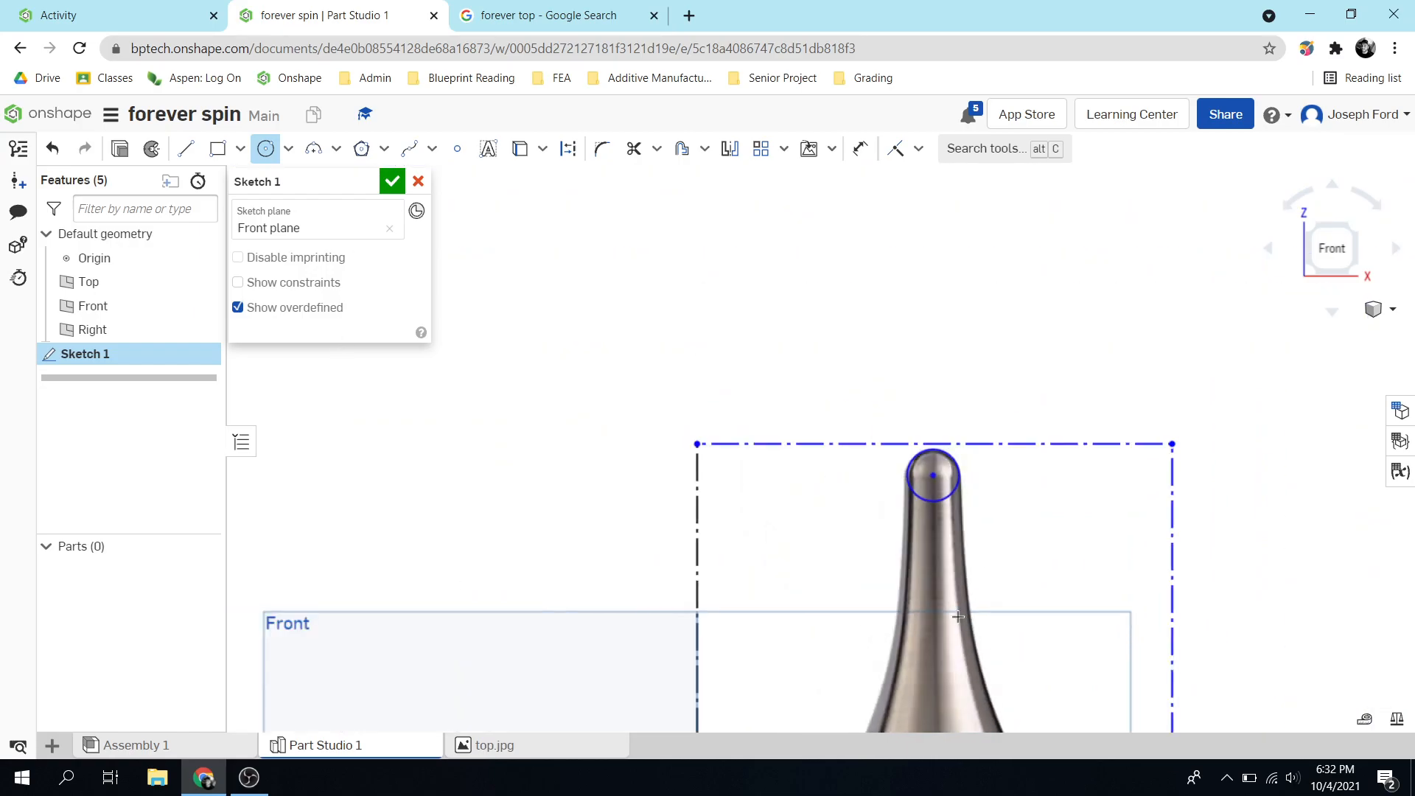
{"action": "scroll", "coordinate": [963, 697], "scroll_direction": "up", "scroll_amount": 6}
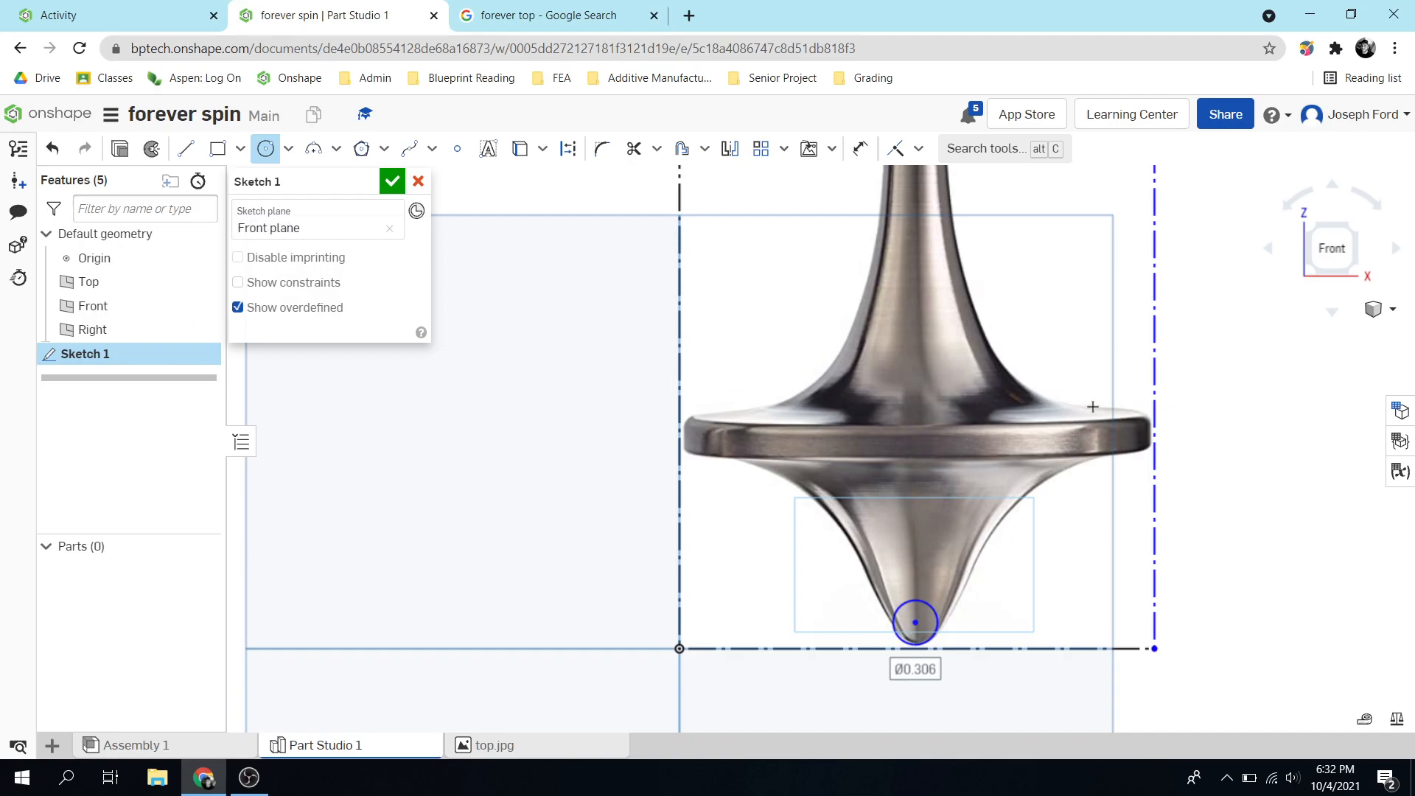
{"action": "scroll", "coordinate": [1058, 449], "scroll_direction": "down", "scroll_amount": 6}
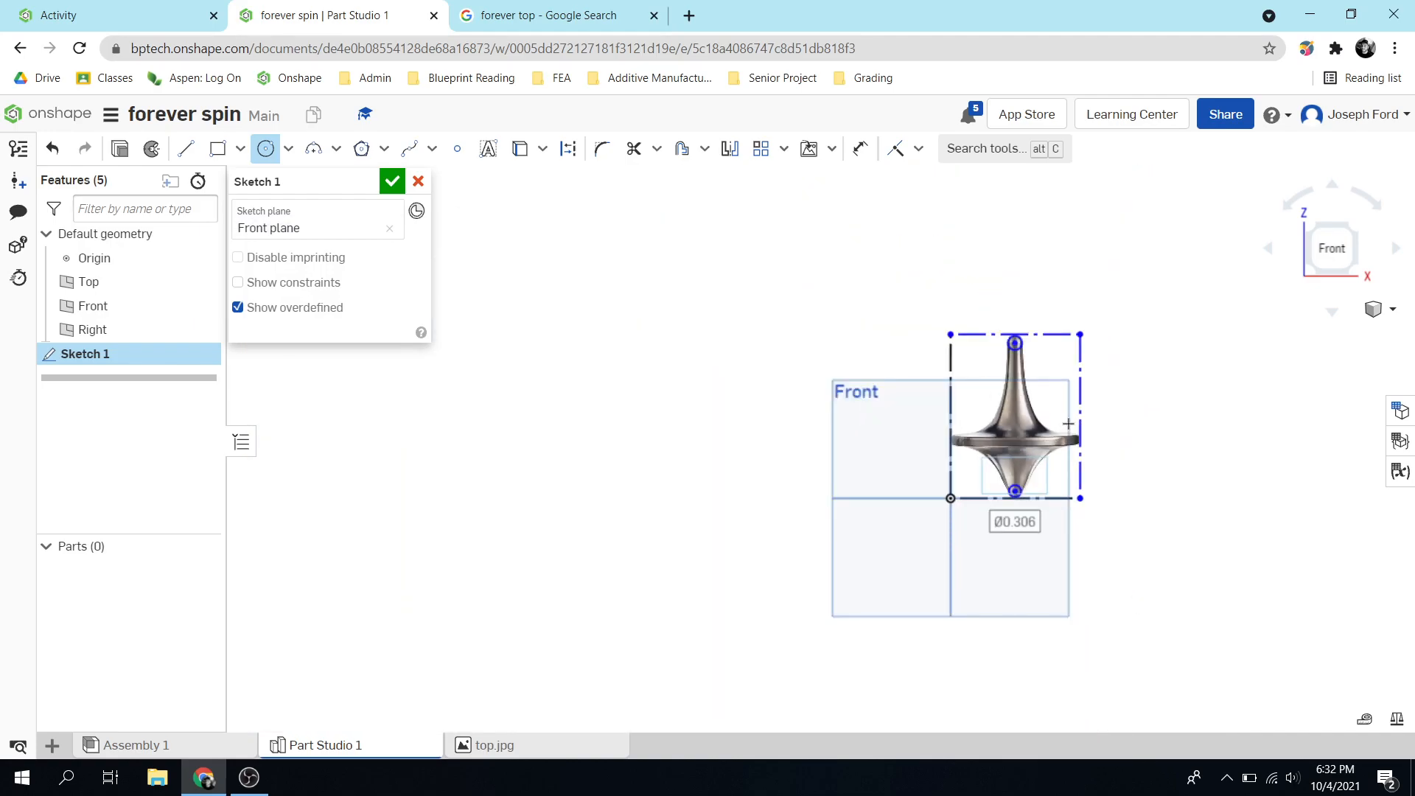
{"action": "scroll", "coordinate": [1074, 417], "scroll_direction": "up", "scroll_amount": 3}
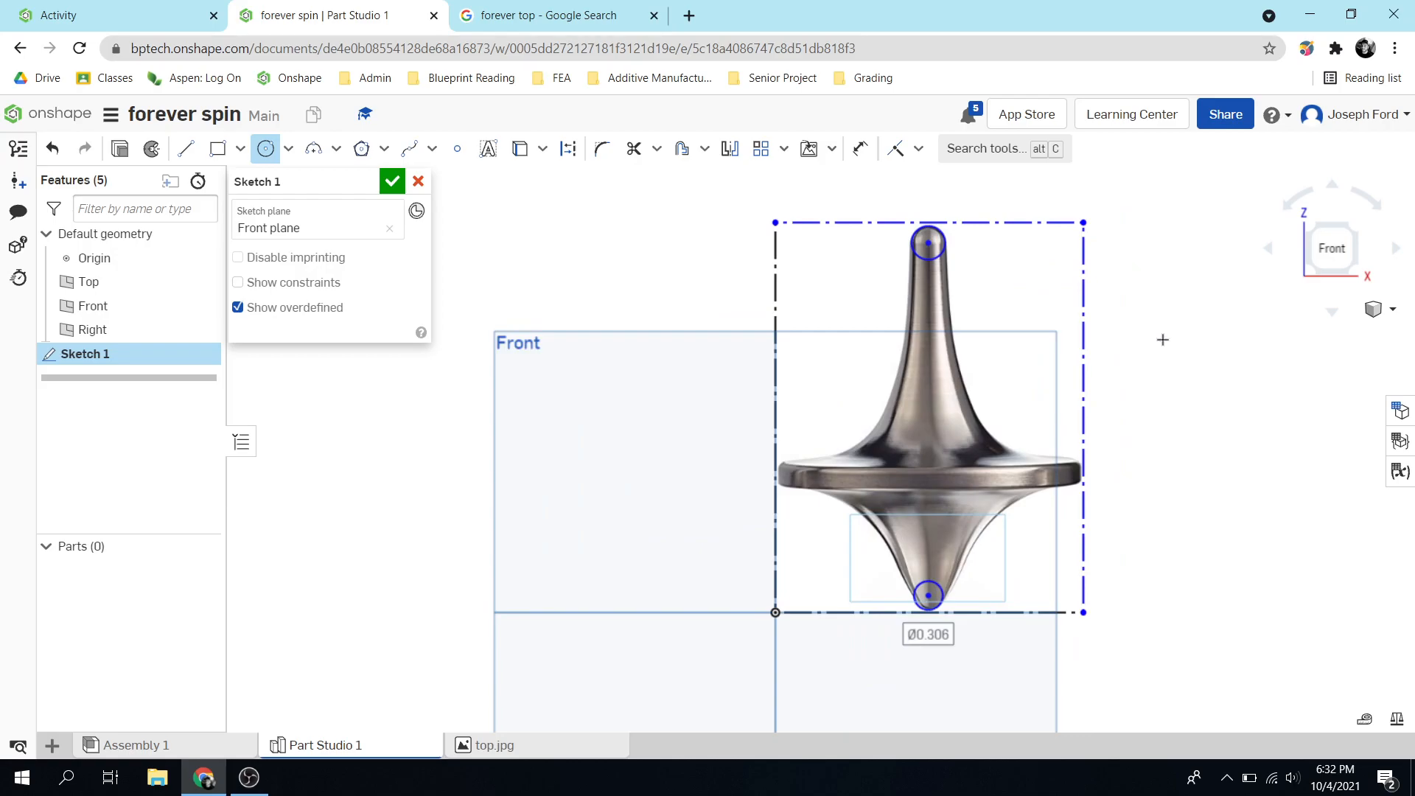
{"action": "scroll", "coordinate": [1124, 354], "scroll_direction": "up", "scroll_amount": 2}
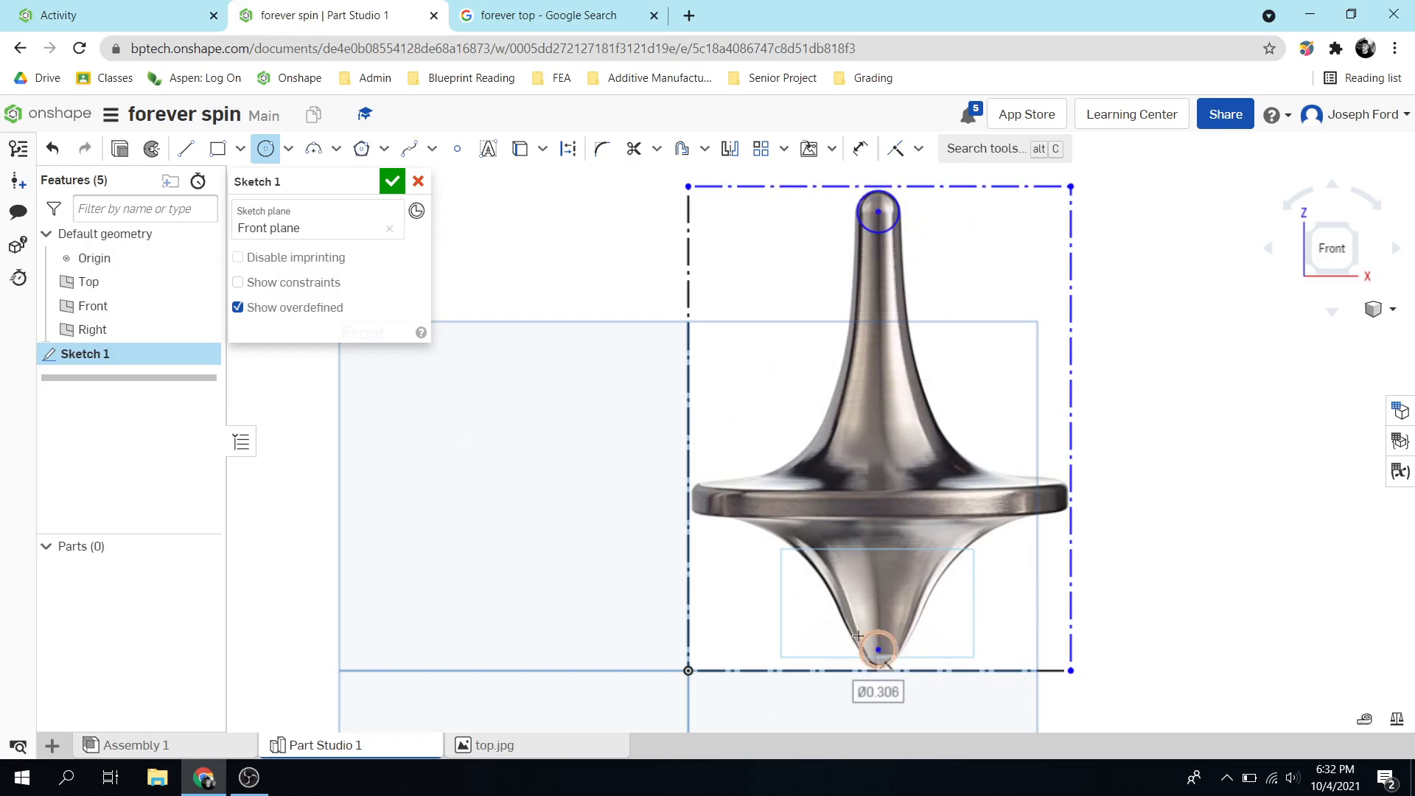
Step: Sketch a vertical line along the top's central axis, from the upper circle's highest point to the lower circle's lowest point
{"action": "scroll", "coordinate": [954, 636], "scroll_direction": "up", "scroll_amount": 2}
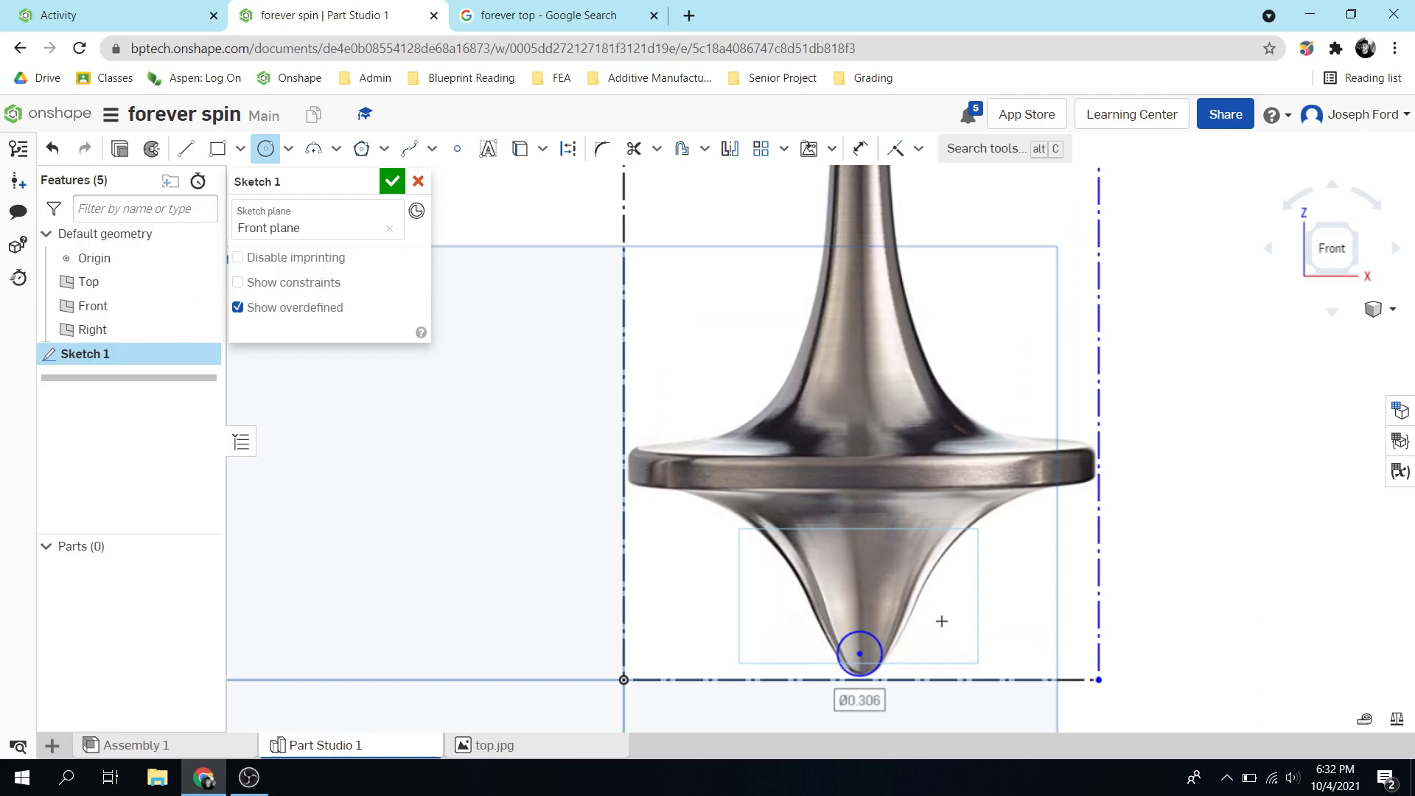
{"action": "scroll", "coordinate": [877, 665], "scroll_direction": "up", "scroll_amount": 3}
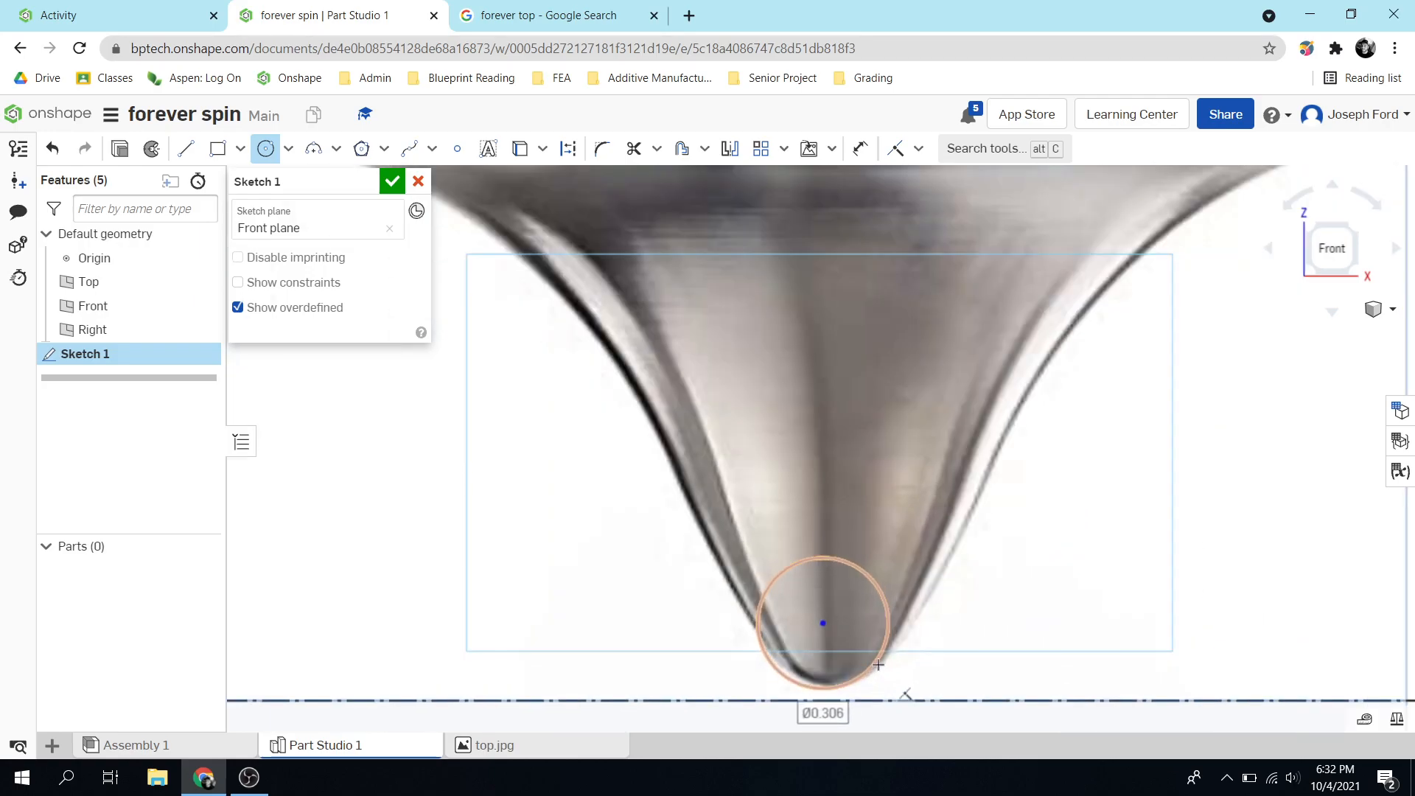
{"action": "scroll", "coordinate": [848, 631], "scroll_direction": "down", "scroll_amount": 5}
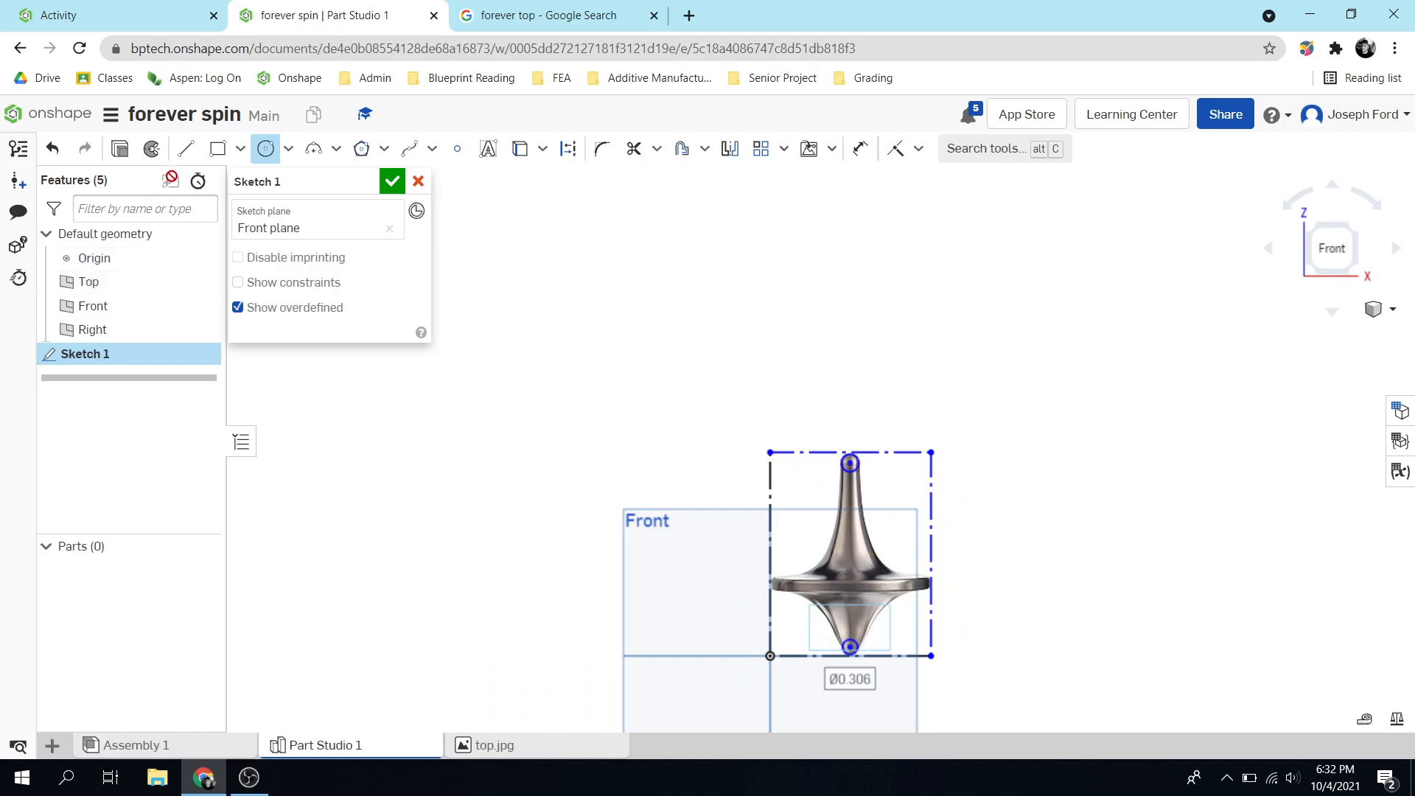
{"action": "left_click", "coordinate": [185, 148]}
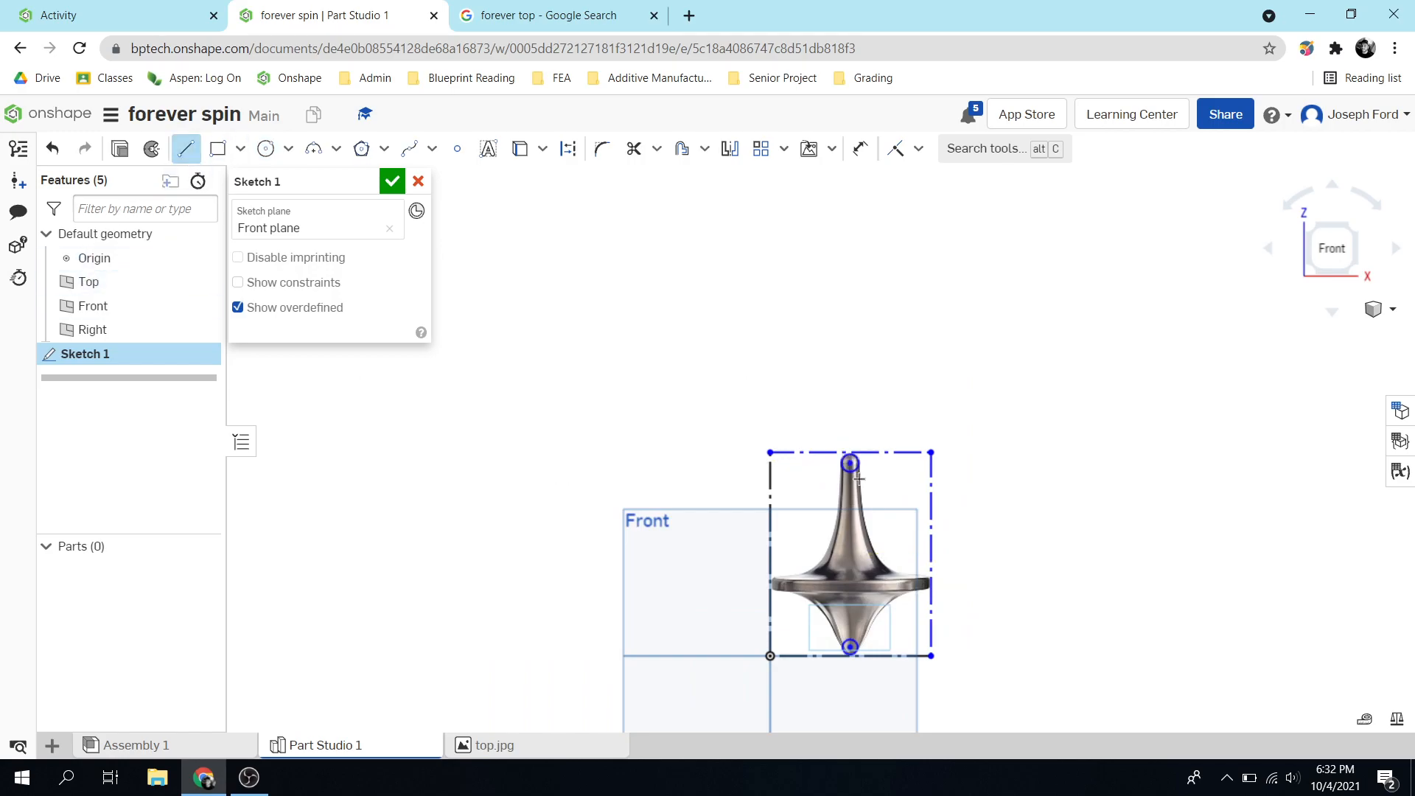
{"action": "scroll", "coordinate": [932, 509], "scroll_direction": "up", "scroll_amount": 5}
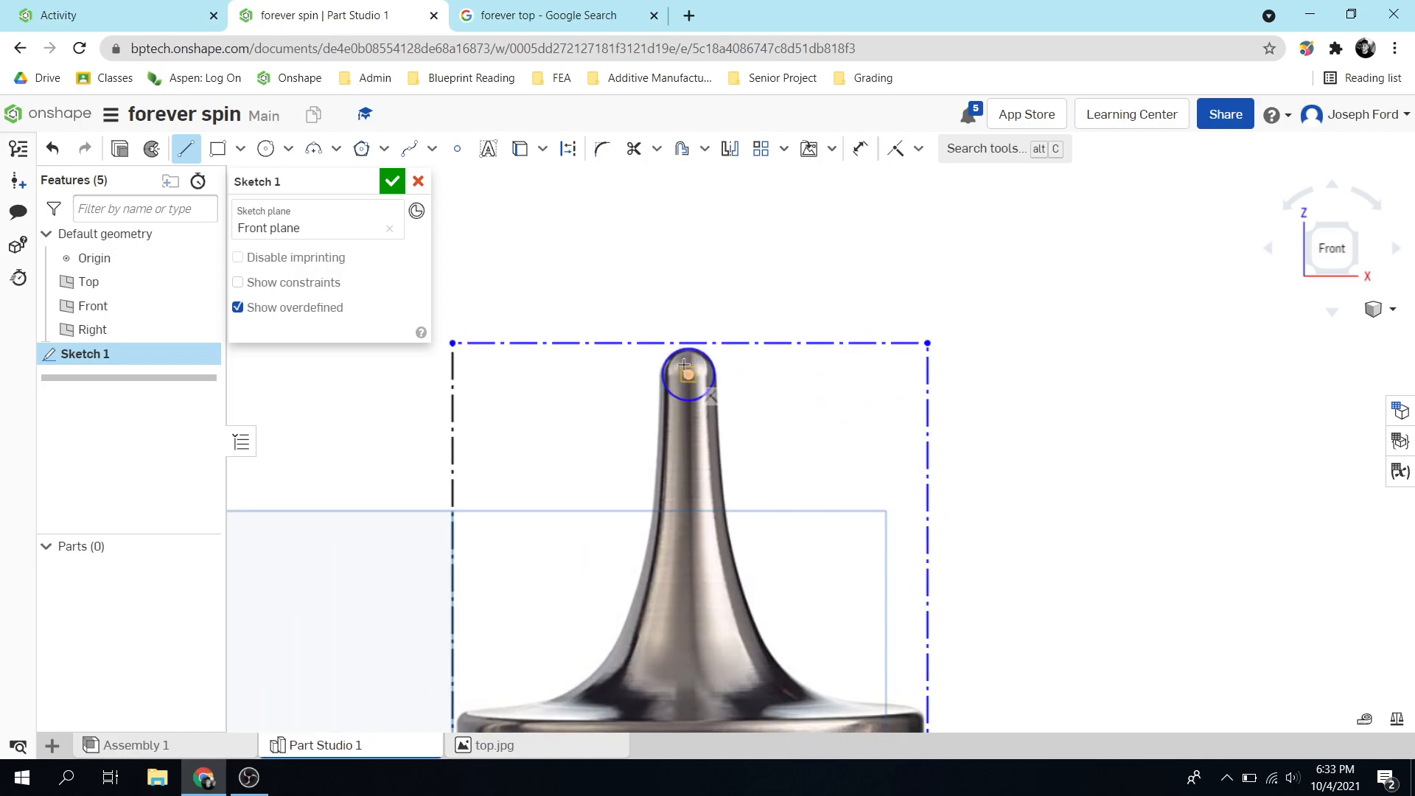
{"action": "left_click", "coordinate": [687, 346]}
{"action": "scroll", "coordinate": [693, 589], "scroll_direction": "down", "scroll_amount": 5}
{"action": "scroll", "coordinate": [691, 604], "scroll_direction": "down", "scroll_amount": 2}
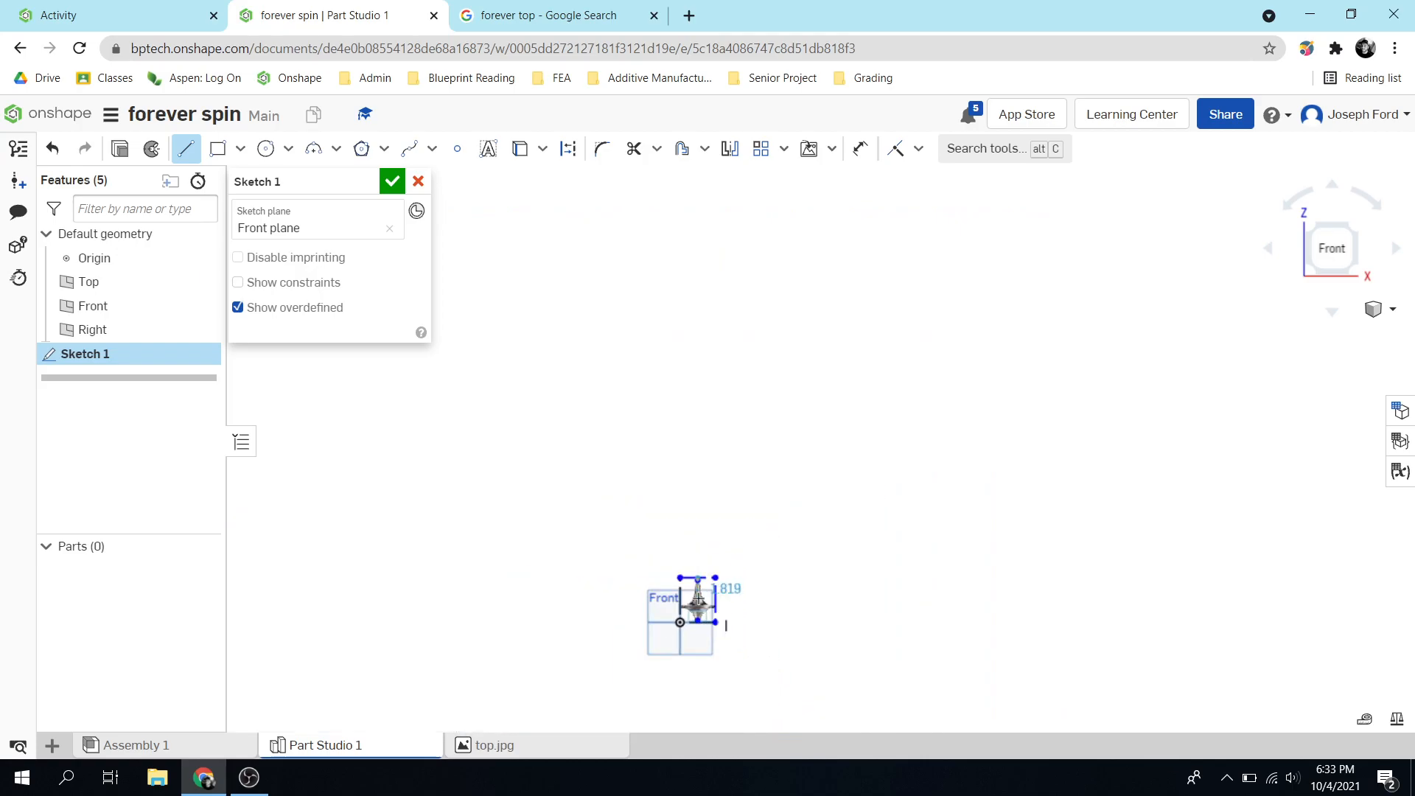
{"action": "scroll", "coordinate": [685, 649], "scroll_direction": "up", "scroll_amount": 6}
{"action": "scroll", "coordinate": [593, 464], "scroll_direction": "up", "scroll_amount": 3}
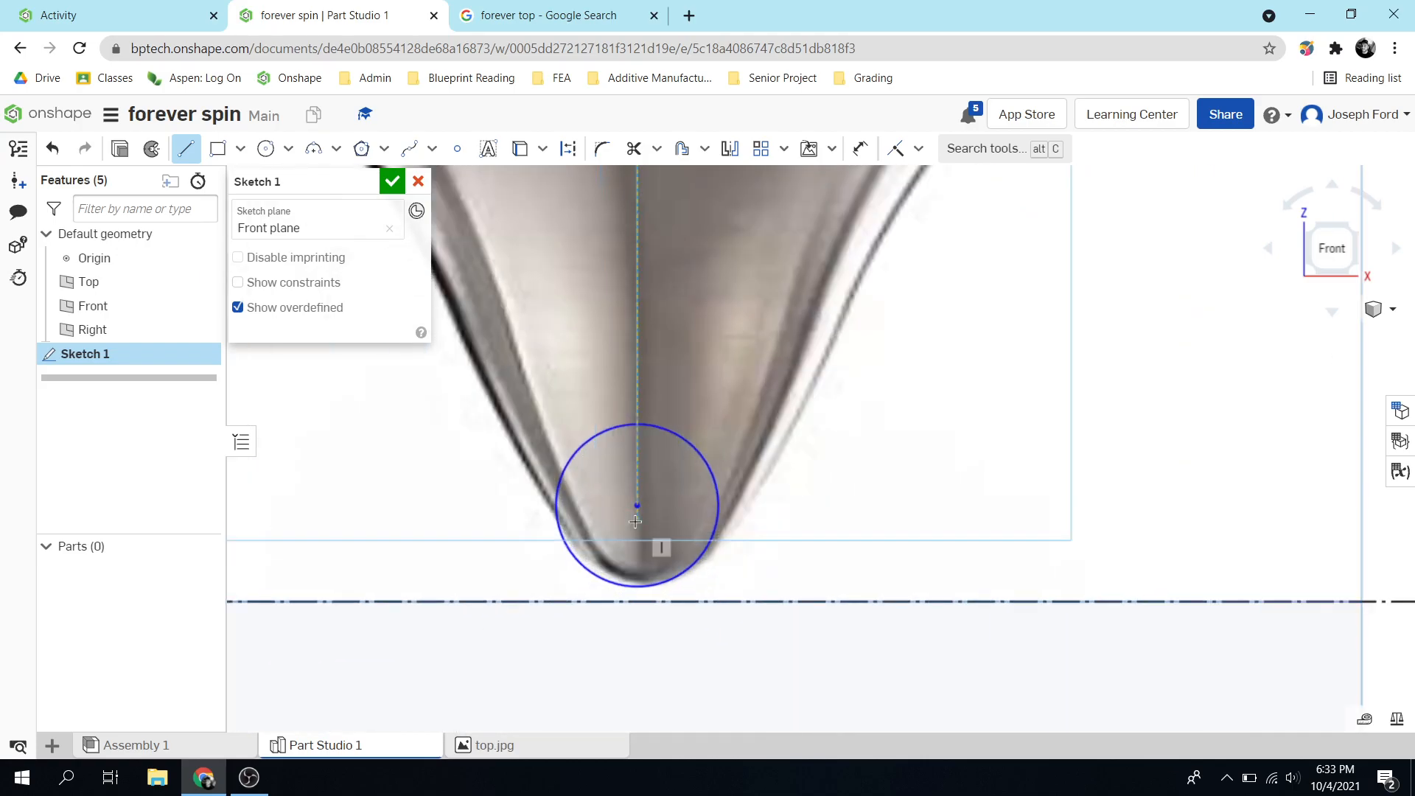
{"action": "left_click", "coordinate": [634, 588]}
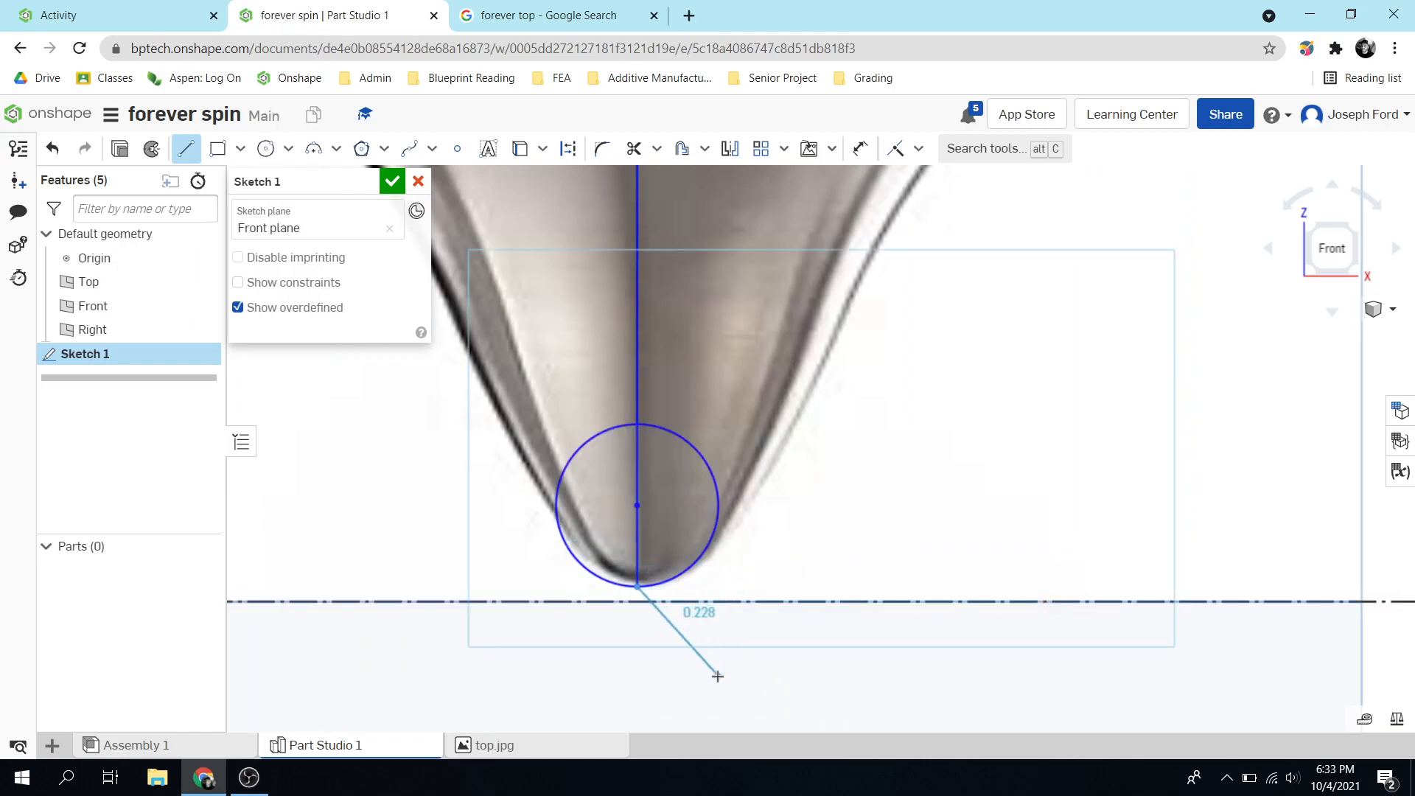
{"action": "key", "text": "Escape"}
Step: Try out a winding, many-point spline in the empty space to the right of the top image, ending and undoing it
{"action": "scroll", "coordinate": [796, 502], "scroll_direction": "up", "scroll_amount": 5}
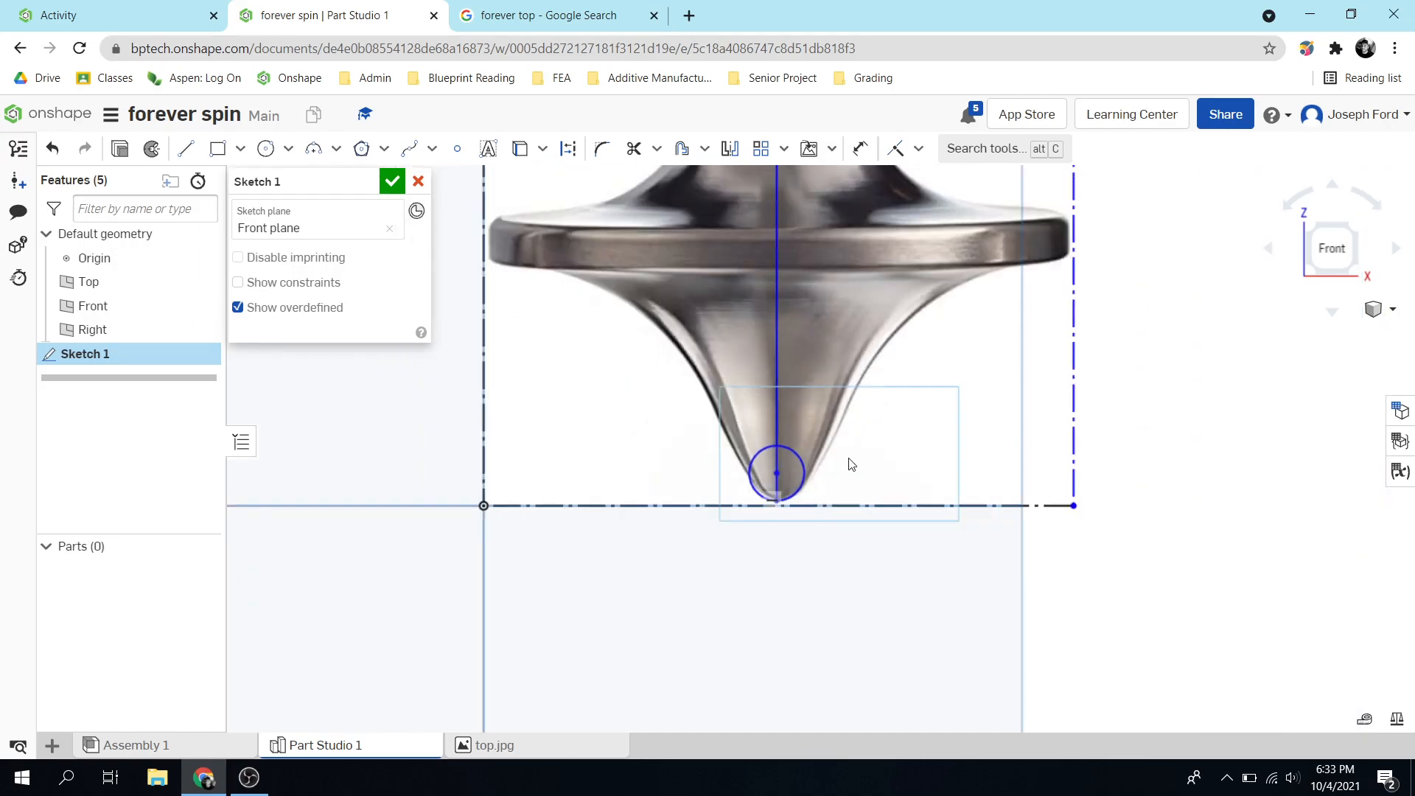
{"action": "scroll", "coordinate": [878, 383], "scroll_direction": "down", "scroll_amount": 4}
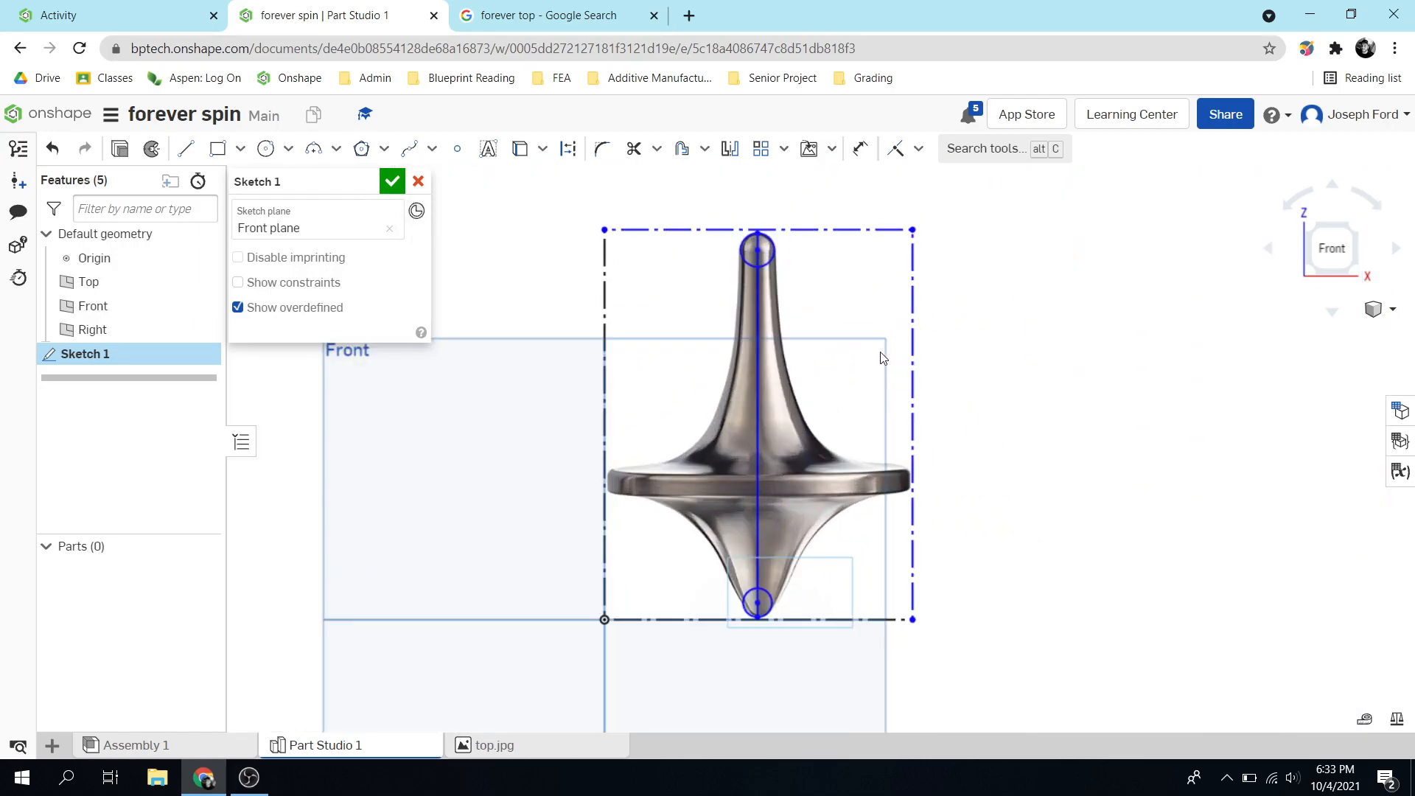
{"action": "scroll", "coordinate": [883, 358], "scroll_direction": "down", "scroll_amount": 2}
{"action": "scroll", "coordinate": [873, 434], "scroll_direction": "up", "scroll_amount": 3}
{"action": "scroll", "coordinate": [858, 531], "scroll_direction": "down", "scroll_amount": 1}
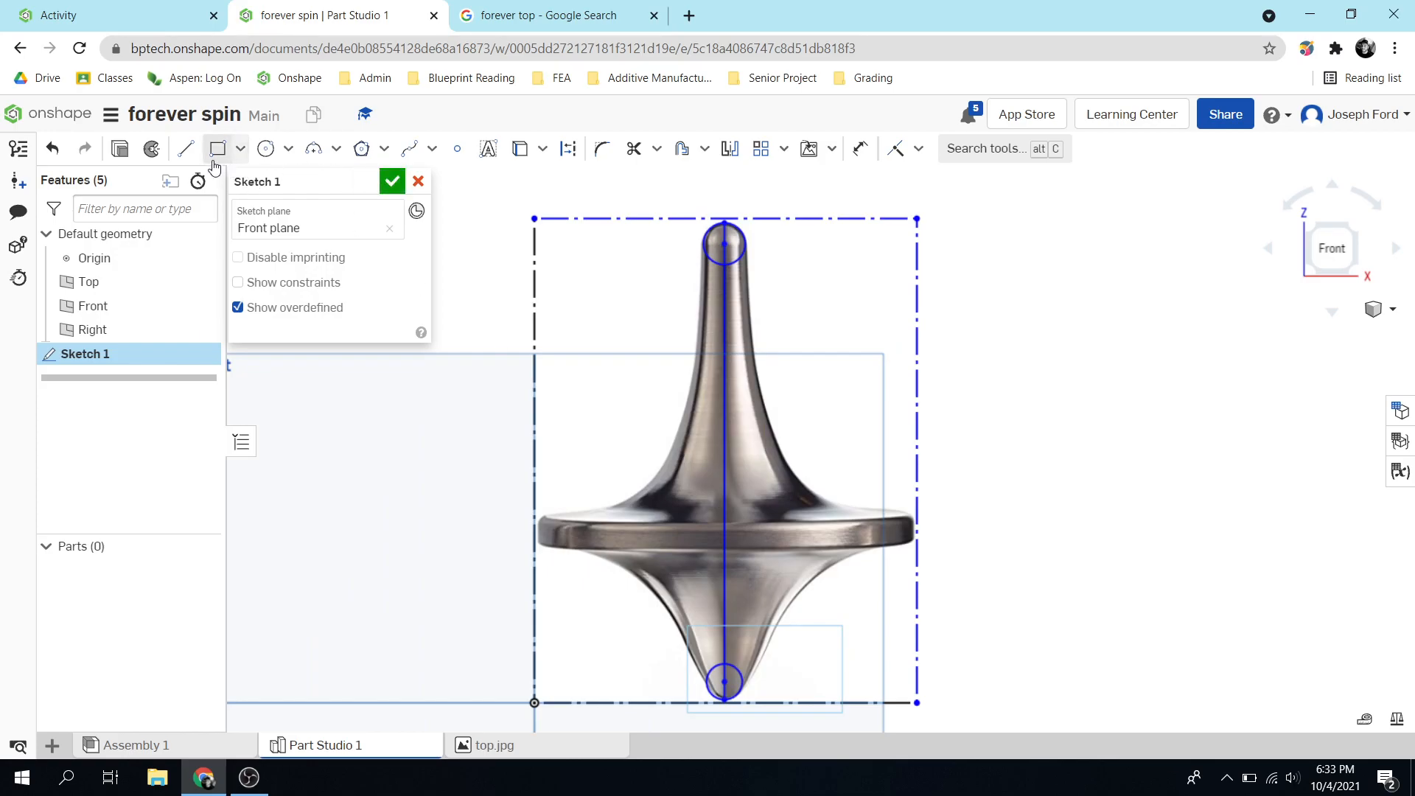
{"action": "left_click", "coordinate": [408, 148]}
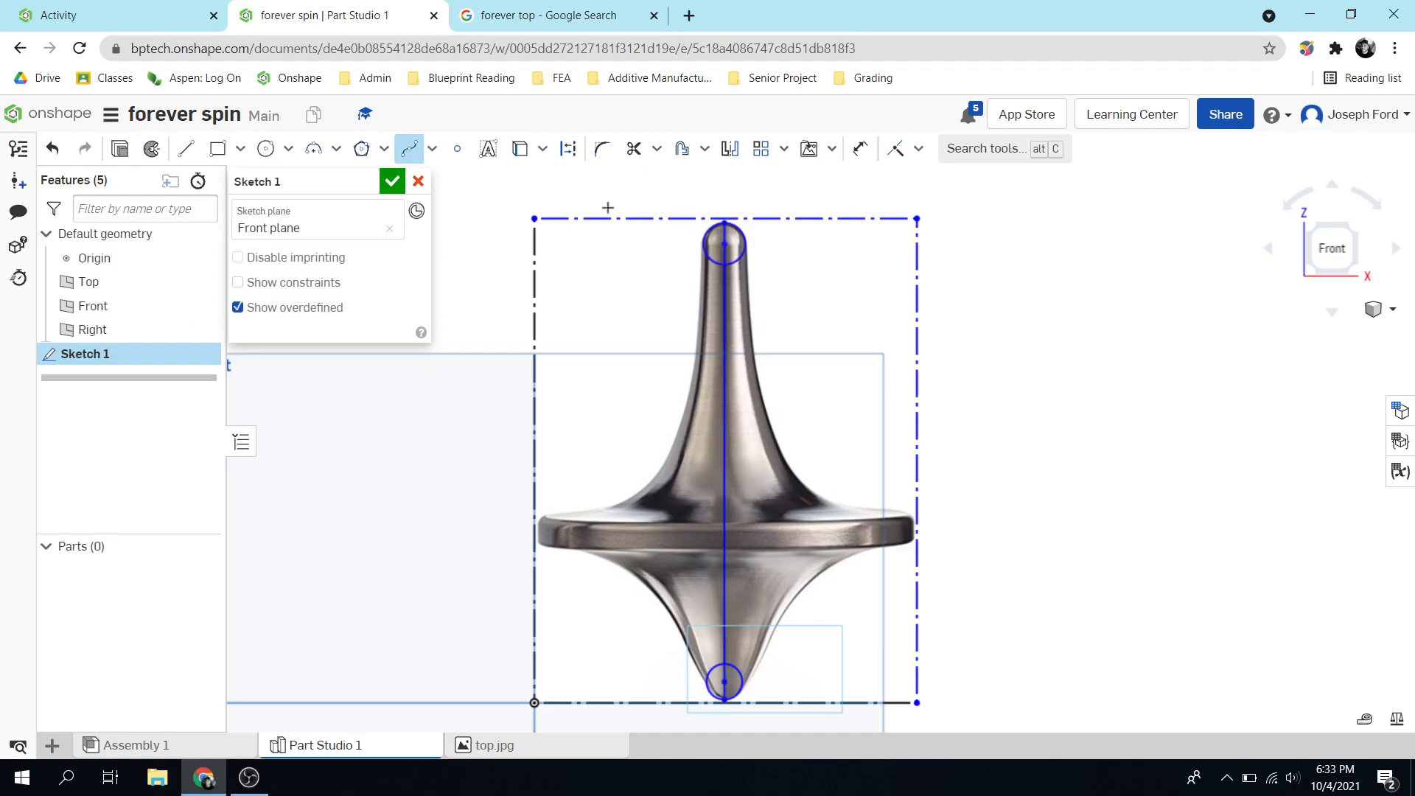
{"action": "scroll", "coordinate": [1207, 395], "scroll_direction": "up", "scroll_amount": 3}
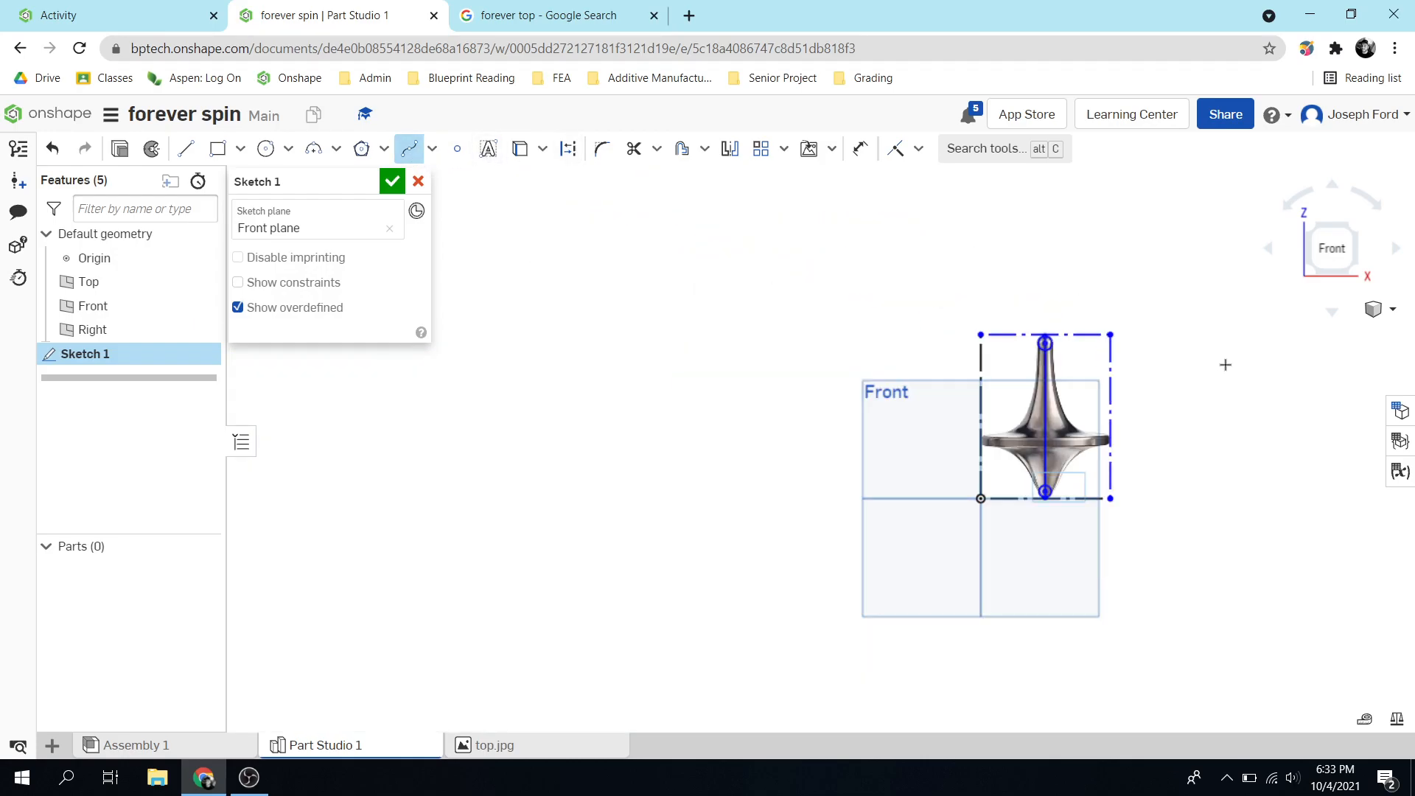
{"action": "scroll", "coordinate": [1225, 367], "scroll_direction": "down", "scroll_amount": 5}
{"action": "left_click", "coordinate": [1159, 280]}
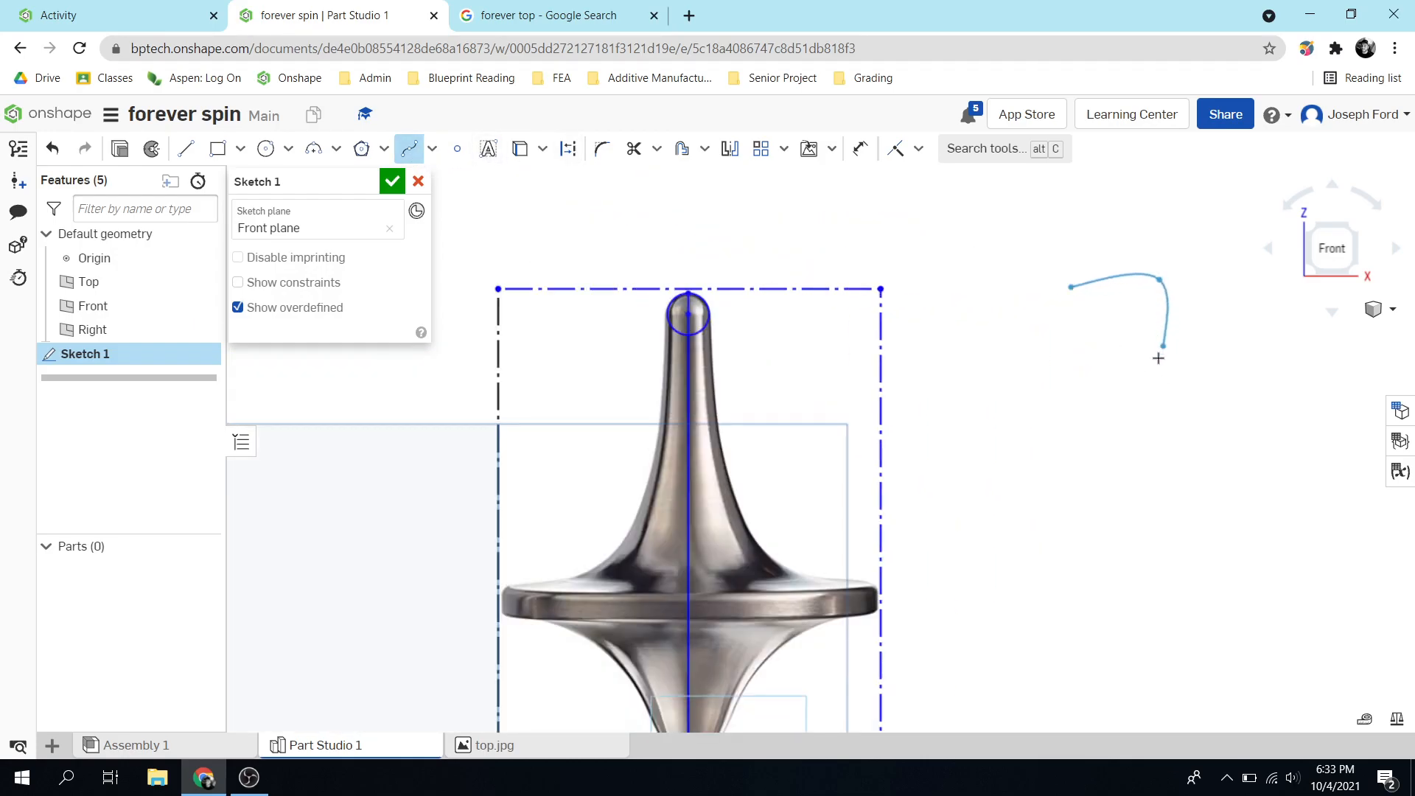
{"action": "left_click", "coordinate": [1156, 389]}
{"action": "left_click", "coordinate": [1213, 370]}
{"action": "left_click", "coordinate": [1275, 464]}
{"action": "double_click", "coordinate": [1212, 500]}
{"action": "left_click", "coordinate": [1136, 500]}
{"action": "left_click", "coordinate": [1112, 471]}
{"action": "left_click", "coordinate": [1100, 390]}
{"action": "left_click", "coordinate": [1107, 358]}
{"action": "left_click", "coordinate": [1090, 314]}
{"action": "left_click", "coordinate": [1061, 333]}
{"action": "left_click", "coordinate": [1032, 394]}
{"action": "left_click", "coordinate": [1034, 421]}
{"action": "left_click", "coordinate": [1130, 552]}
{"action": "left_click", "coordinate": [1092, 557]}
{"action": "left_click", "coordinate": [1041, 552]}
{"action": "left_click", "coordinate": [1022, 533]}
{"action": "left_click", "coordinate": [1006, 503]}
{"action": "left_click", "coordinate": [1000, 465]}
{"action": "left_click", "coordinate": [997, 429]}
{"action": "left_click", "coordinate": [1001, 404]}
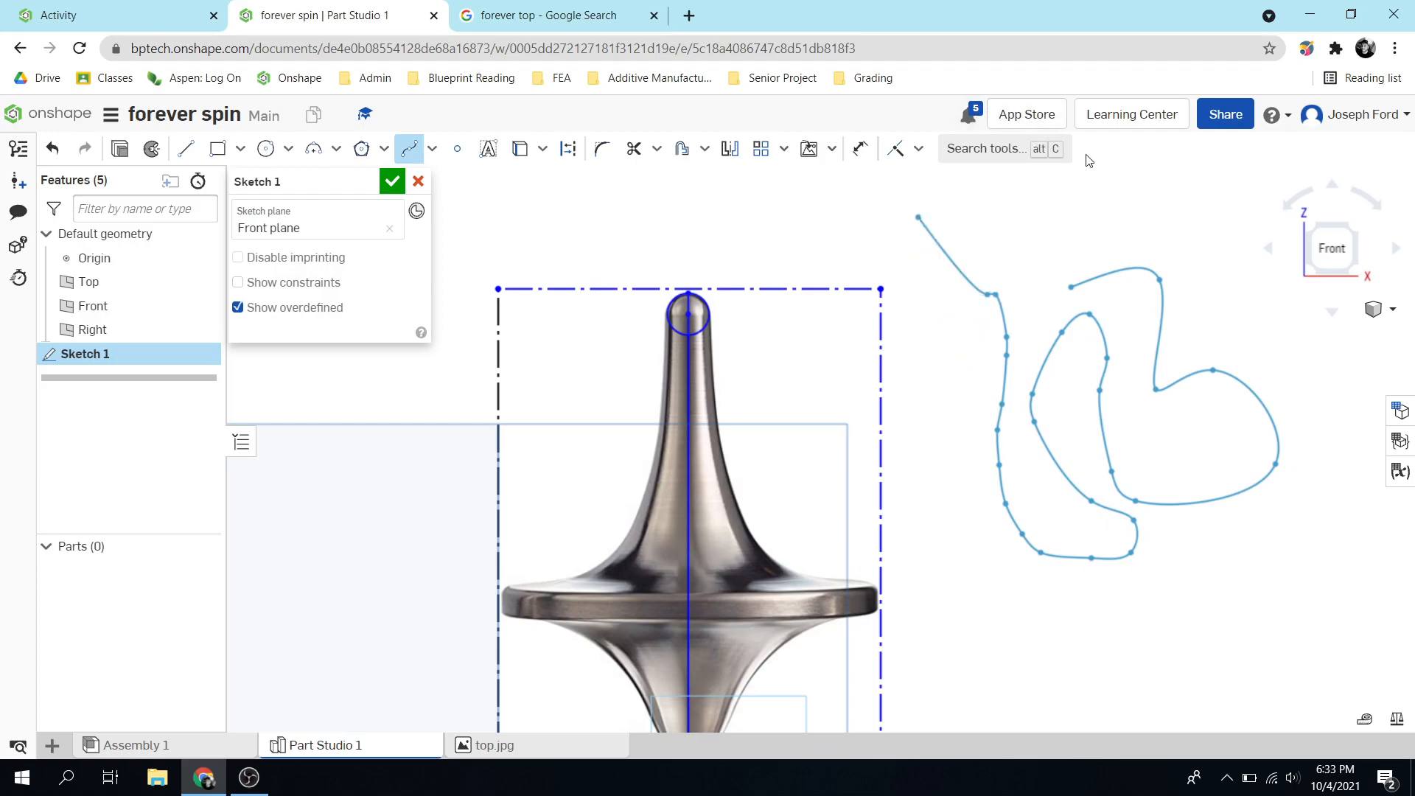
{"action": "key", "text": "Escape"}
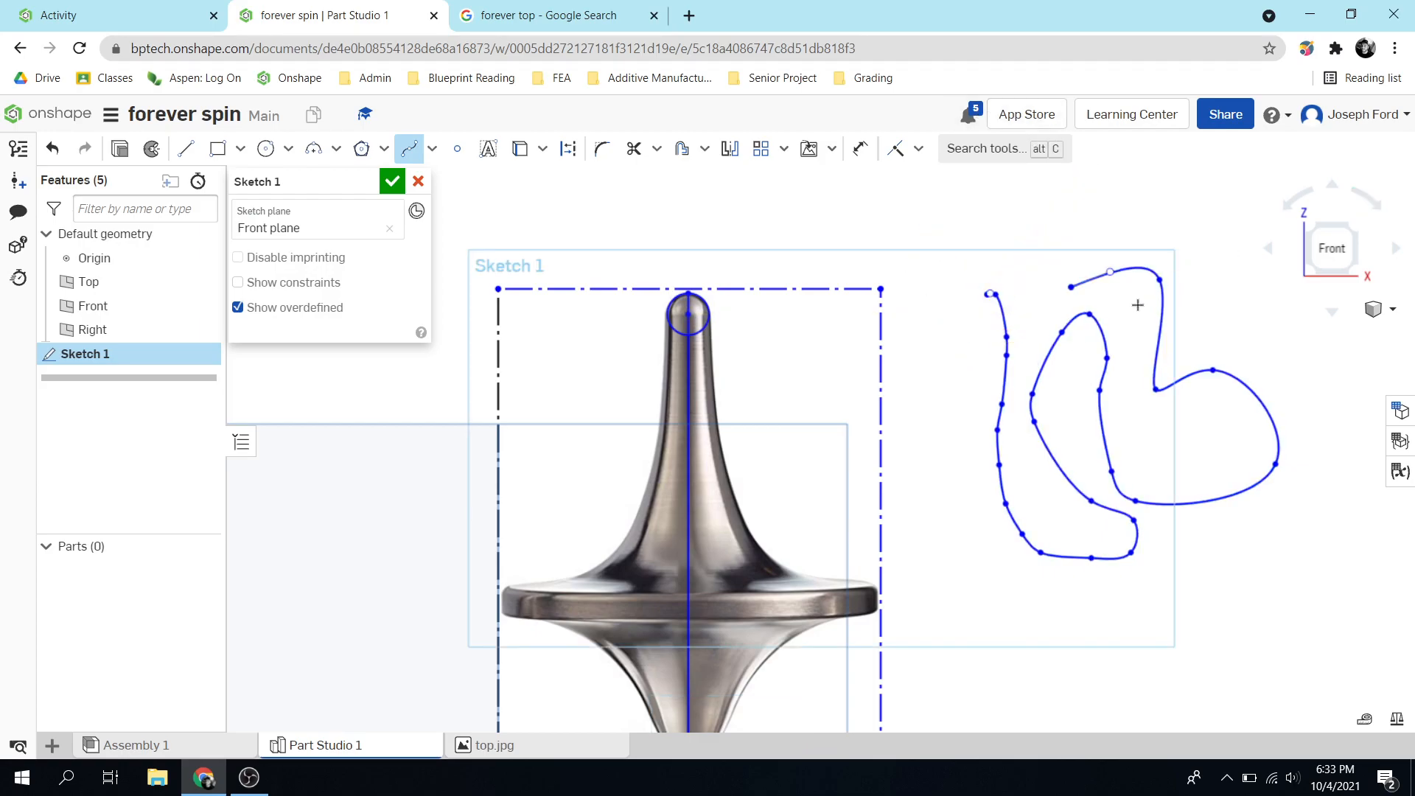
{"action": "key", "text": "Escape"}
{"action": "key", "text": "ctrl+z"}
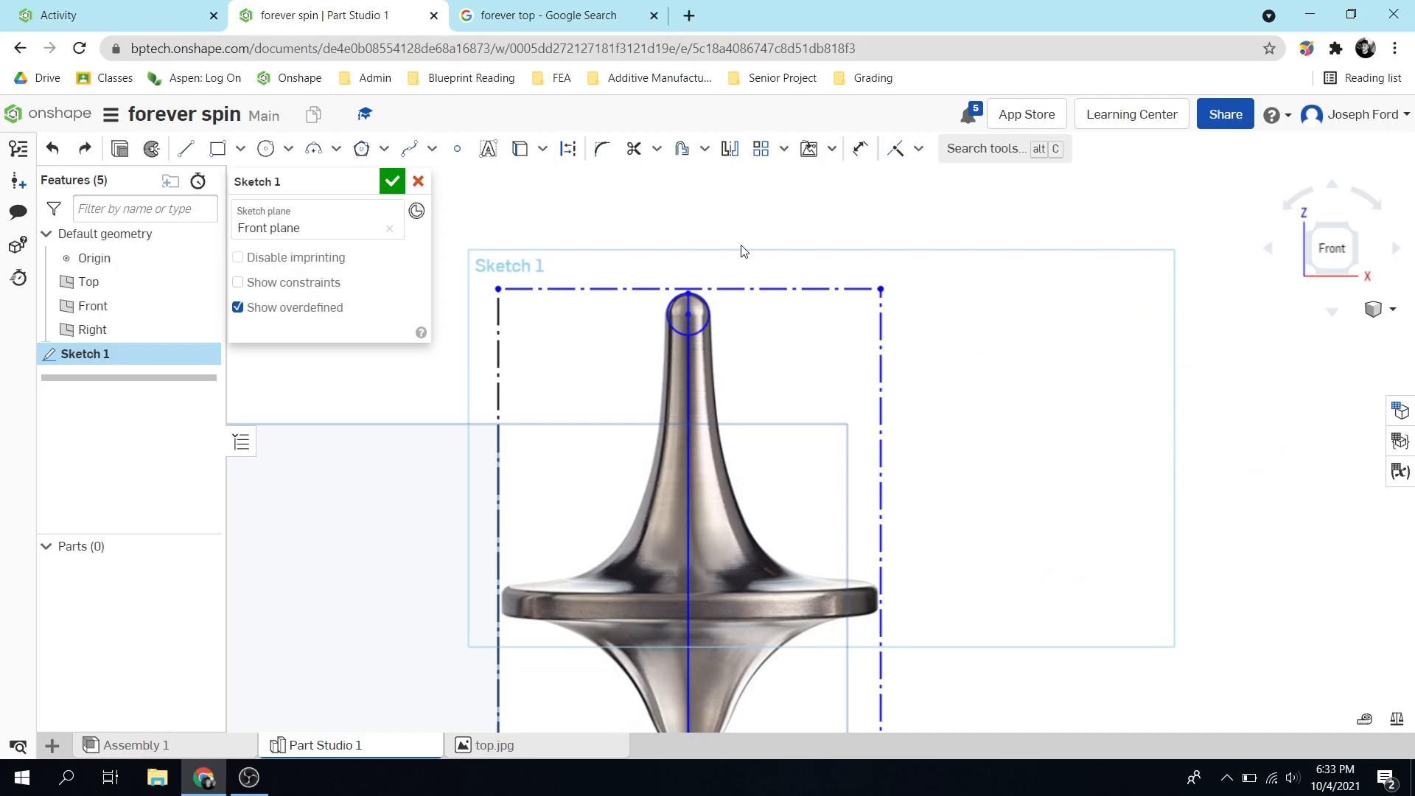
Step: Try a short zigzag spline beside the top image, finish it at its last placed point and undo it
{"action": "left_click", "coordinate": [409, 148]}
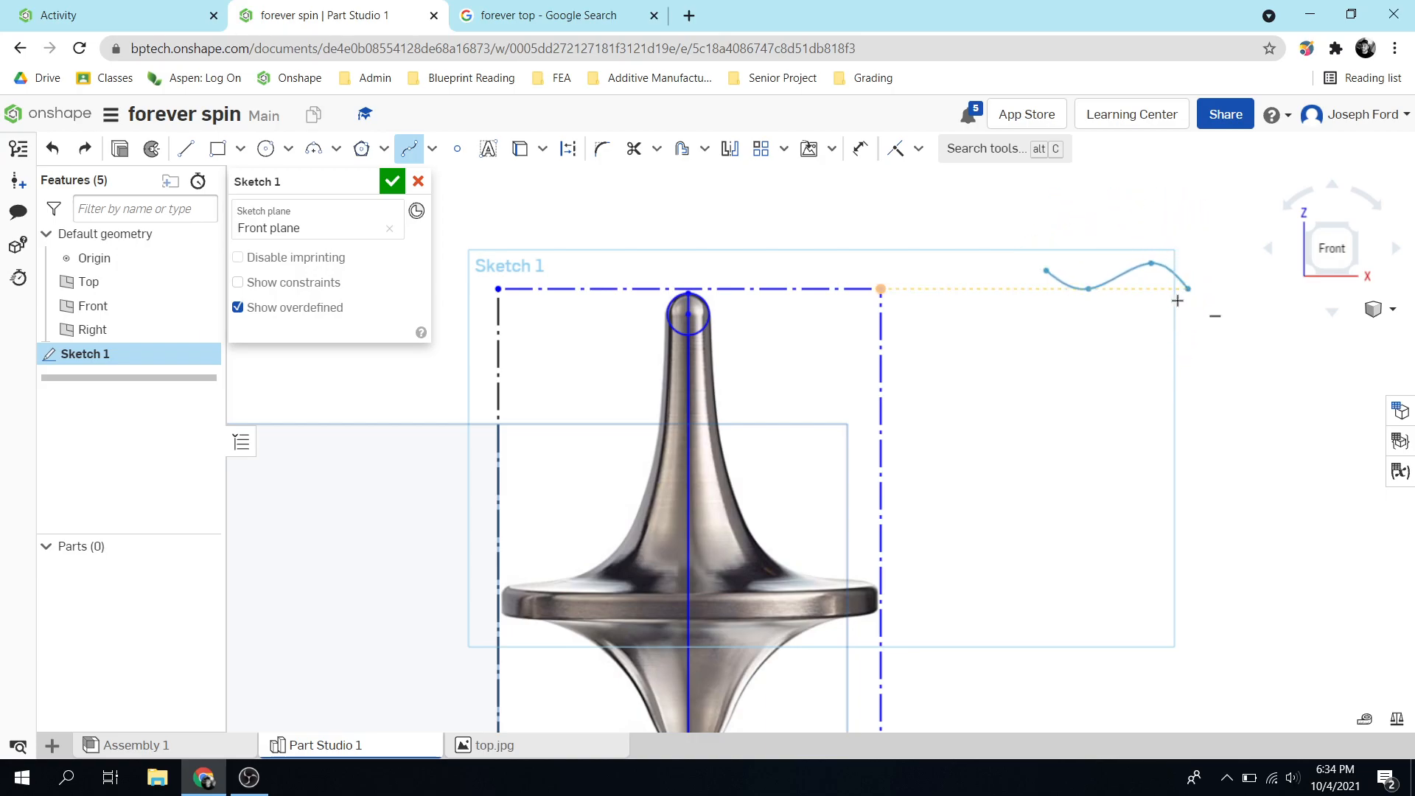
{"action": "left_click", "coordinate": [1136, 352]}
{"action": "left_click", "coordinate": [1211, 299]}
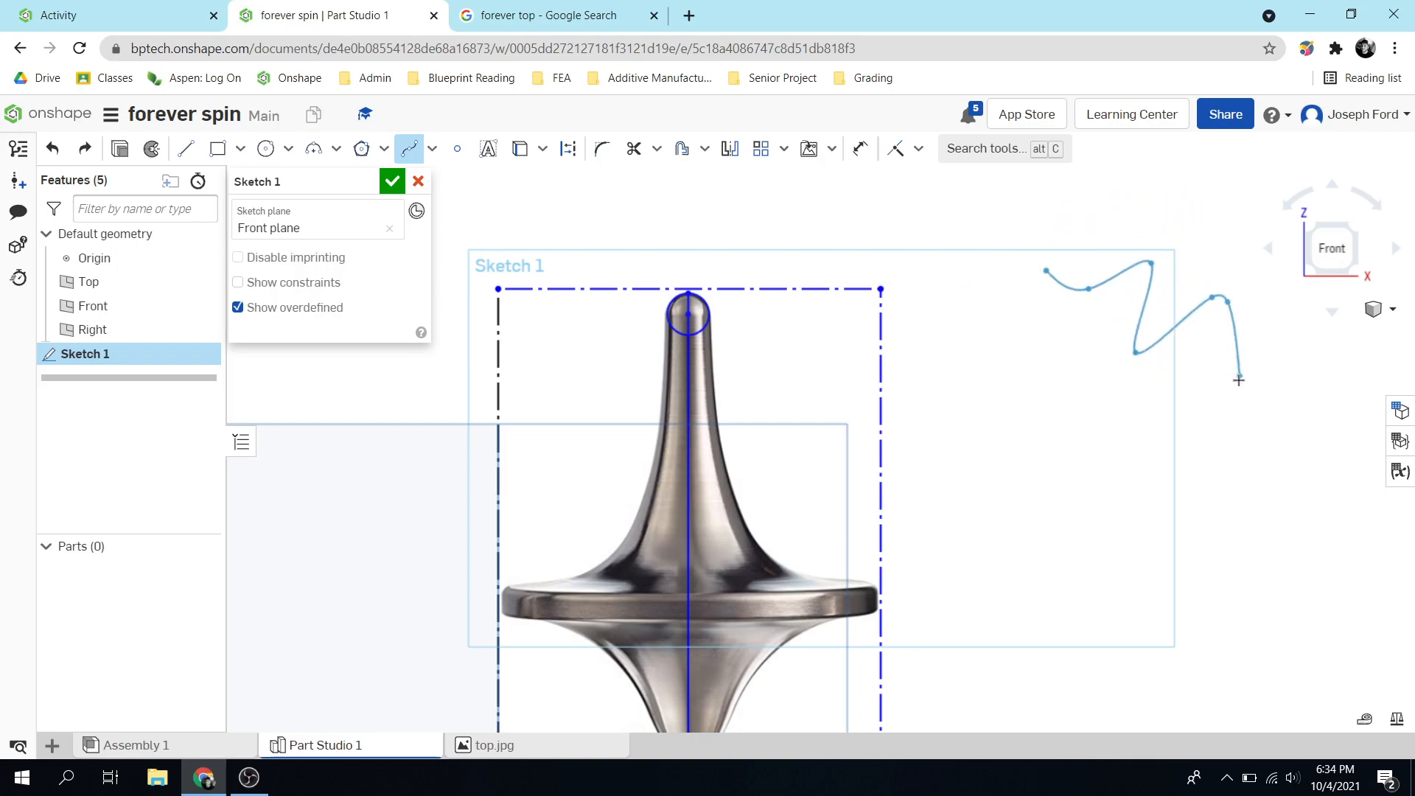
{"action": "key", "text": "Return"}
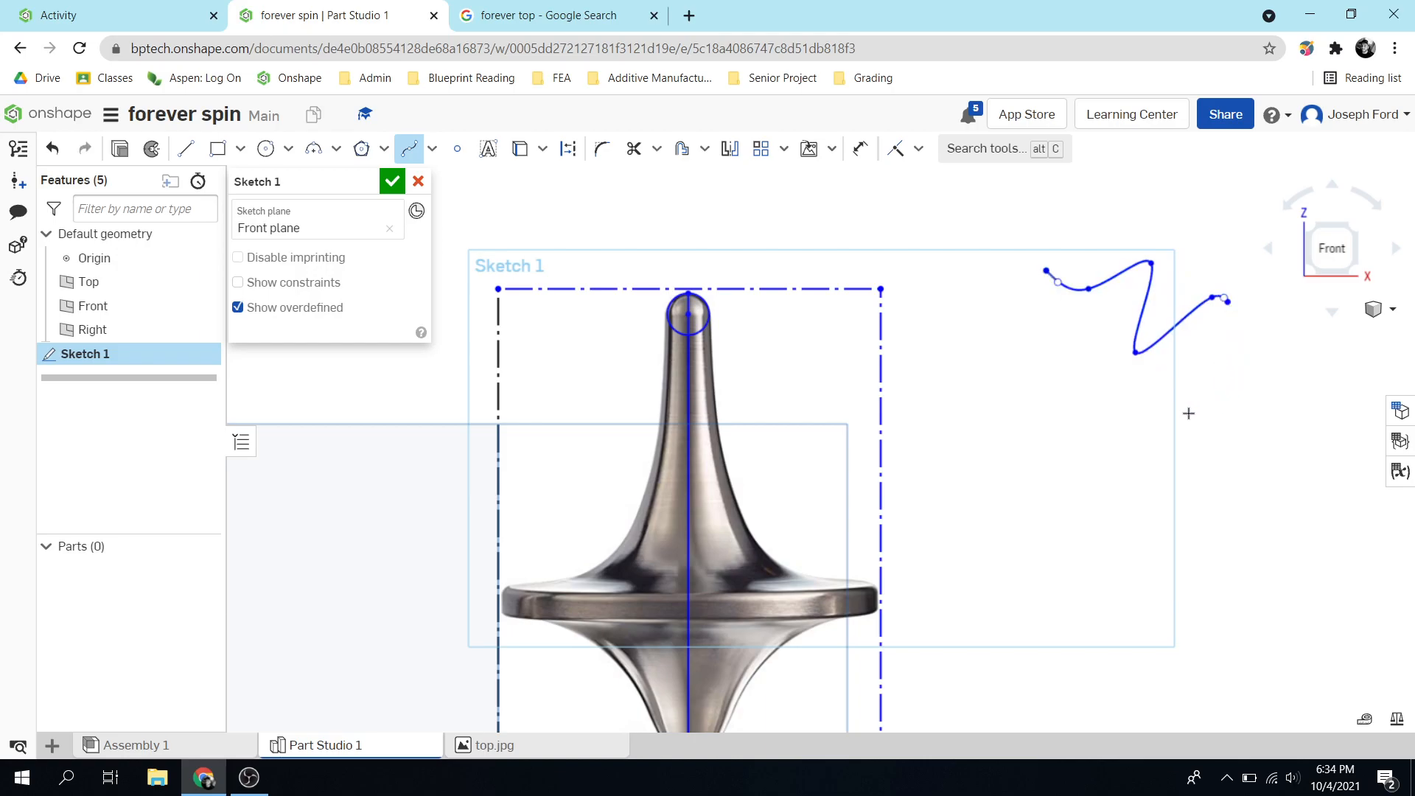
{"action": "key", "text": "Escape"}
{"action": "key", "text": "ctrl+z"}
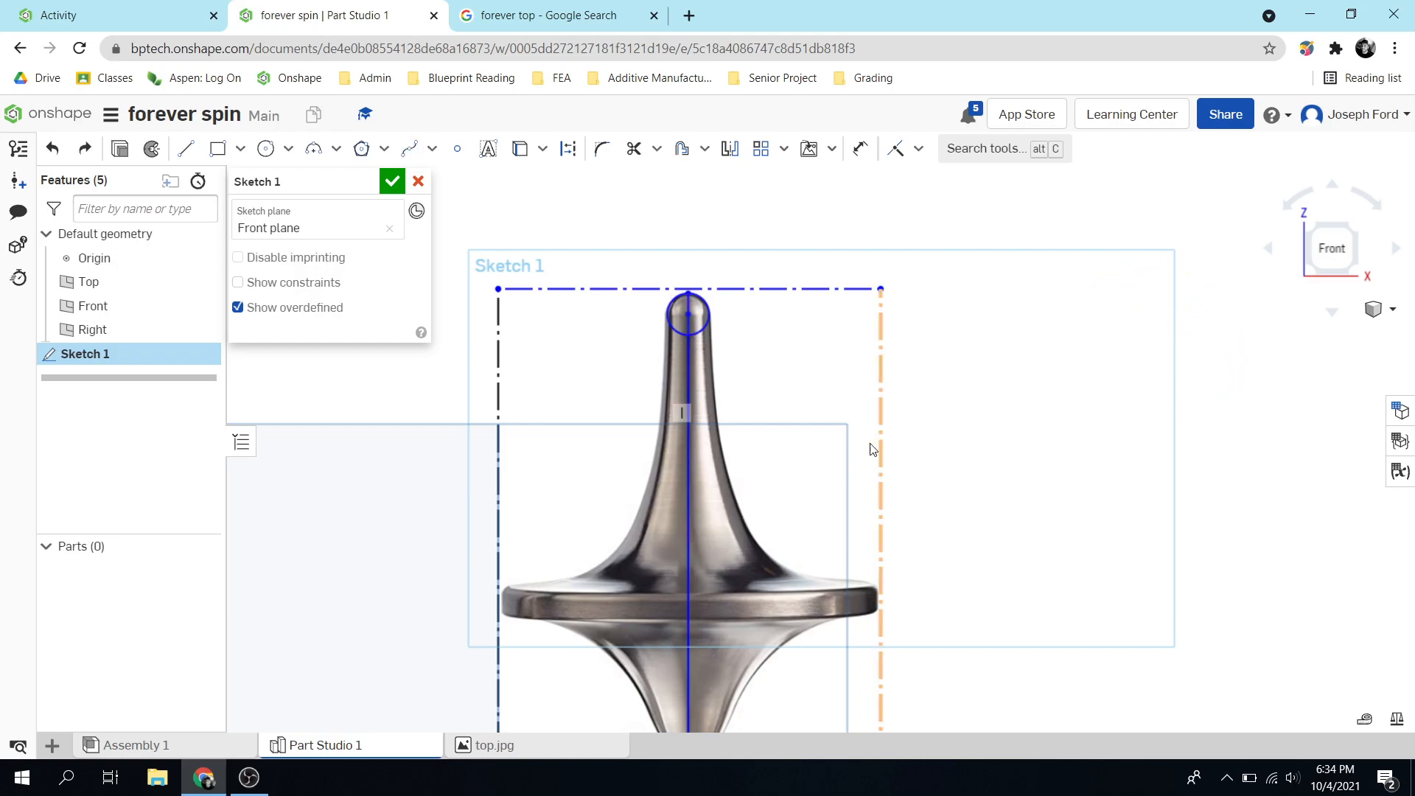
Step: Start a spline at the right-hand quadrant of the upper circle and place its next point down the stem's right edge
{"action": "left_click", "coordinate": [409, 148]}
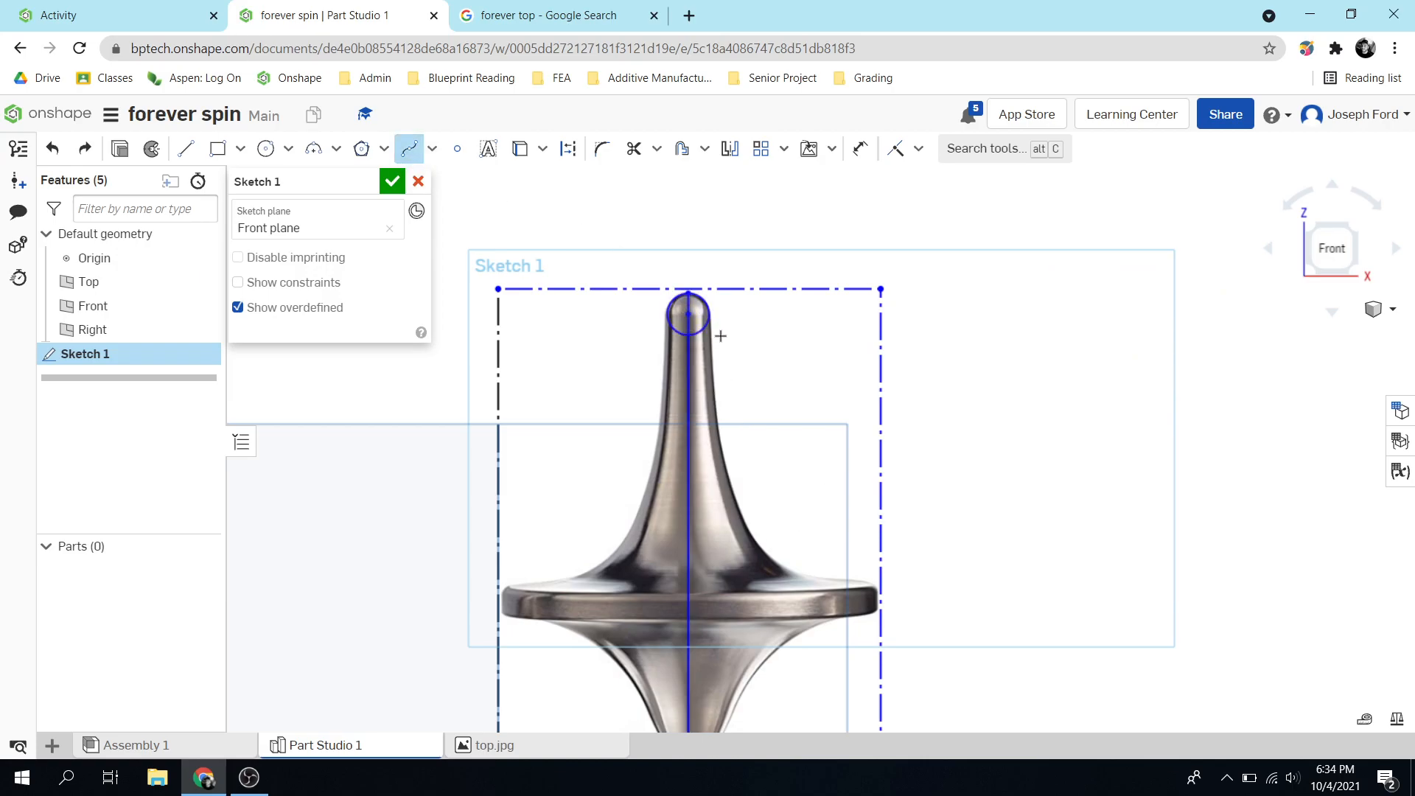
{"action": "scroll", "coordinate": [721, 333], "scroll_direction": "up", "scroll_amount": 2}
{"action": "scroll", "coordinate": [716, 322], "scroll_direction": "up", "scroll_amount": 4}
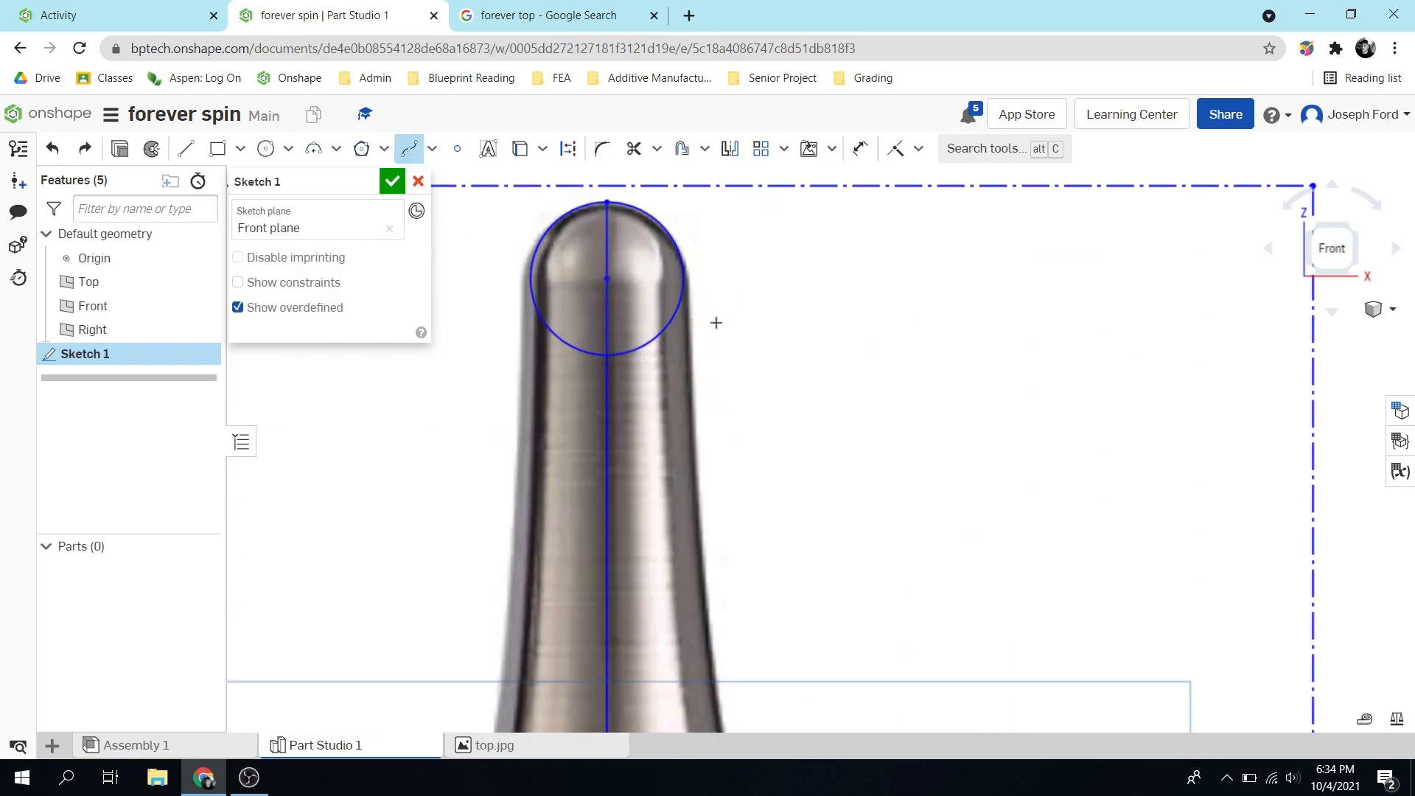
{"action": "scroll", "coordinate": [698, 262], "scroll_direction": "up", "scroll_amount": 2}
{"action": "scroll", "coordinate": [693, 258], "scroll_direction": "down", "scroll_amount": 3}
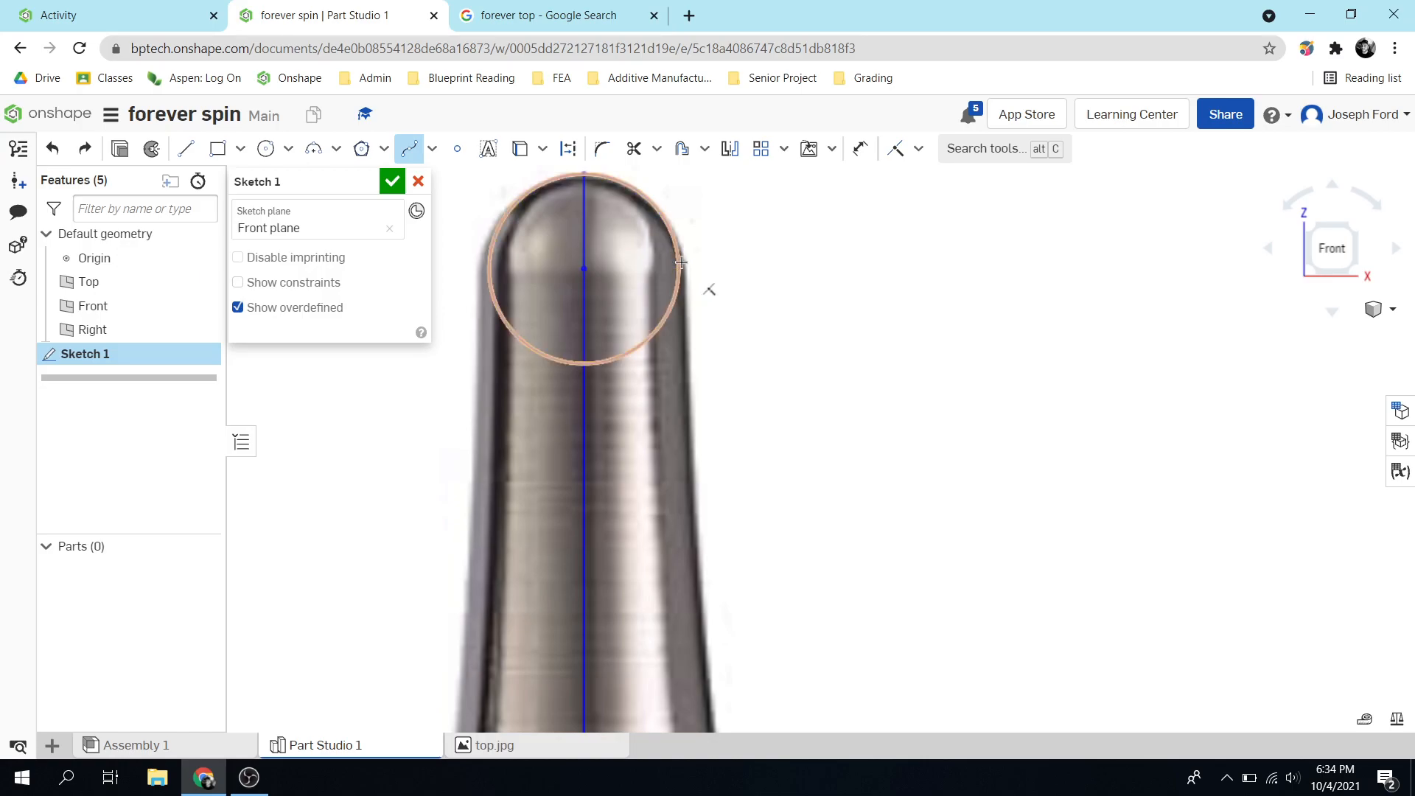
{"action": "left_click", "coordinate": [680, 268]}
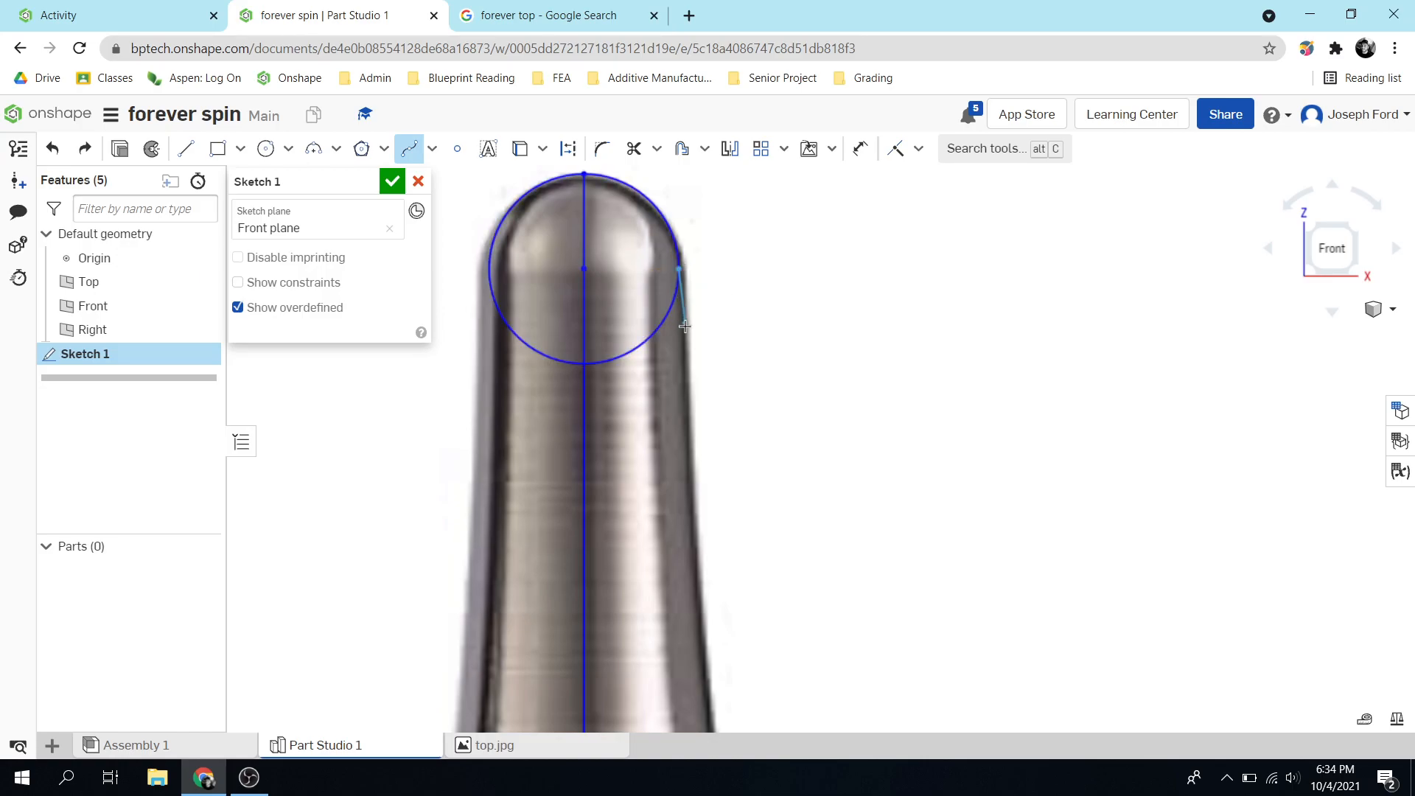
{"action": "left_click", "coordinate": [684, 380]}
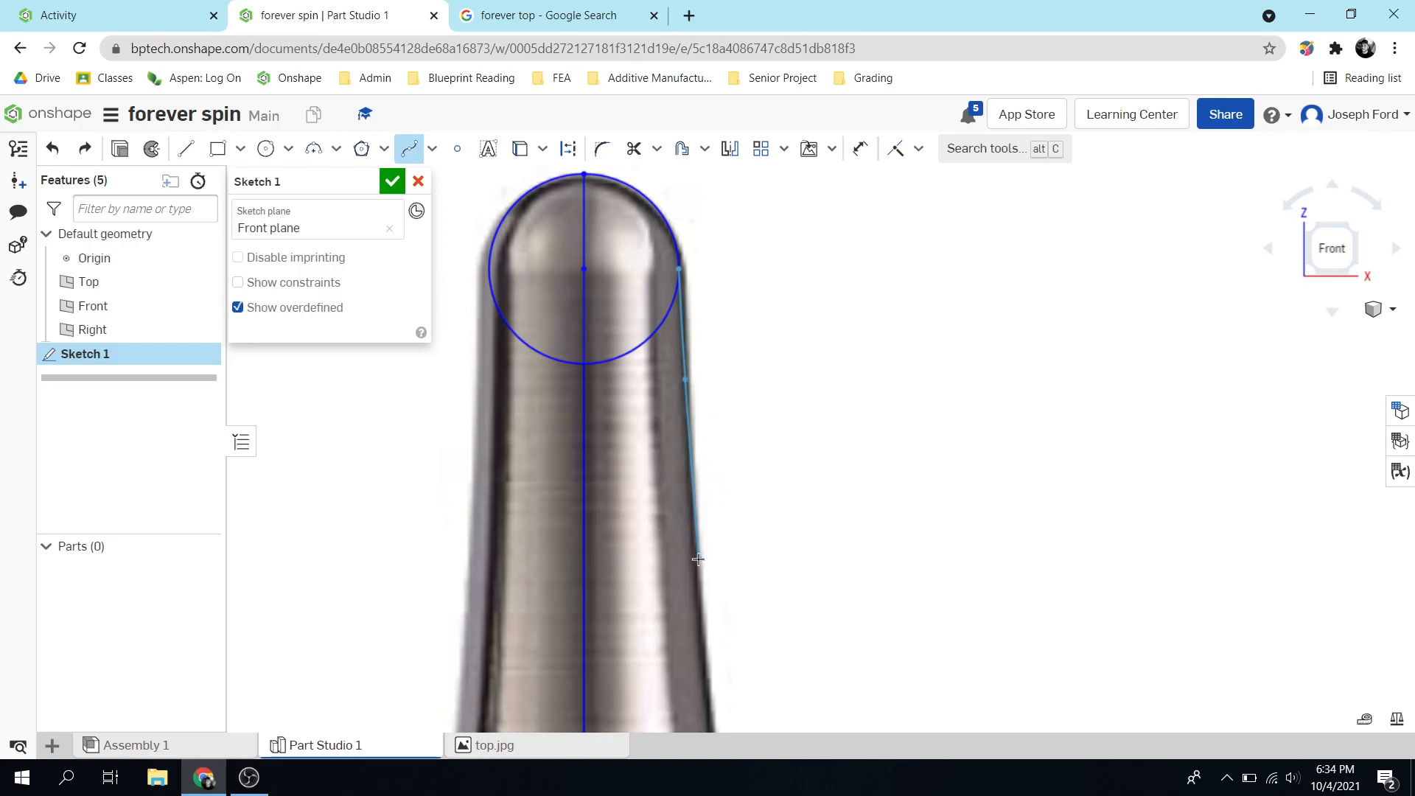
Step: Continue the spline down the stem's right edge, placing points along the outline through the middle of the stem
{"action": "scroll", "coordinate": [730, 594], "scroll_direction": "down", "scroll_amount": 6}
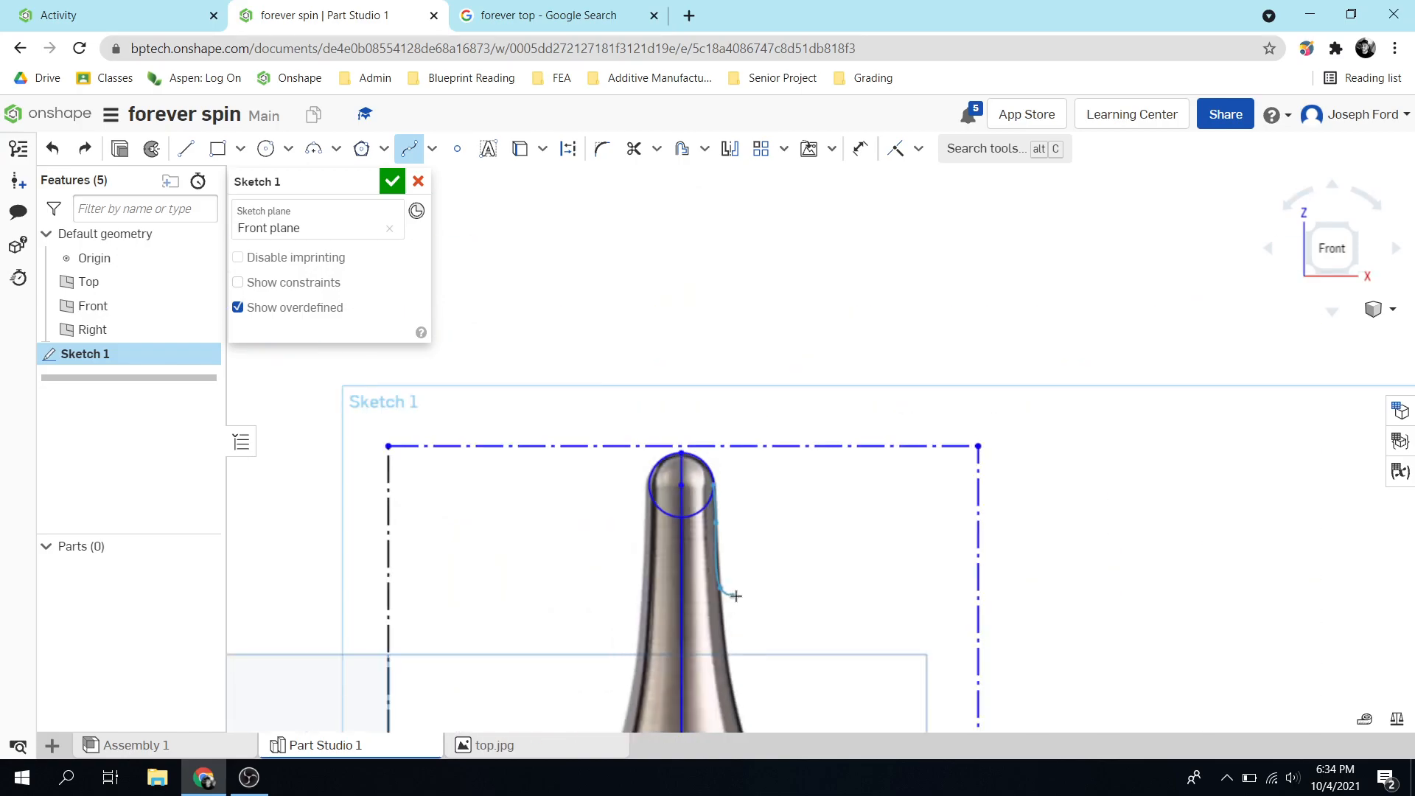
{"action": "scroll", "coordinate": [750, 643], "scroll_direction": "up", "scroll_amount": 8}
{"action": "scroll", "coordinate": [664, 295], "scroll_direction": "down", "scroll_amount": 3}
{"action": "scroll", "coordinate": [648, 276], "scroll_direction": "up", "scroll_amount": 2}
{"action": "scroll", "coordinate": [647, 275], "scroll_direction": "up", "scroll_amount": 4}
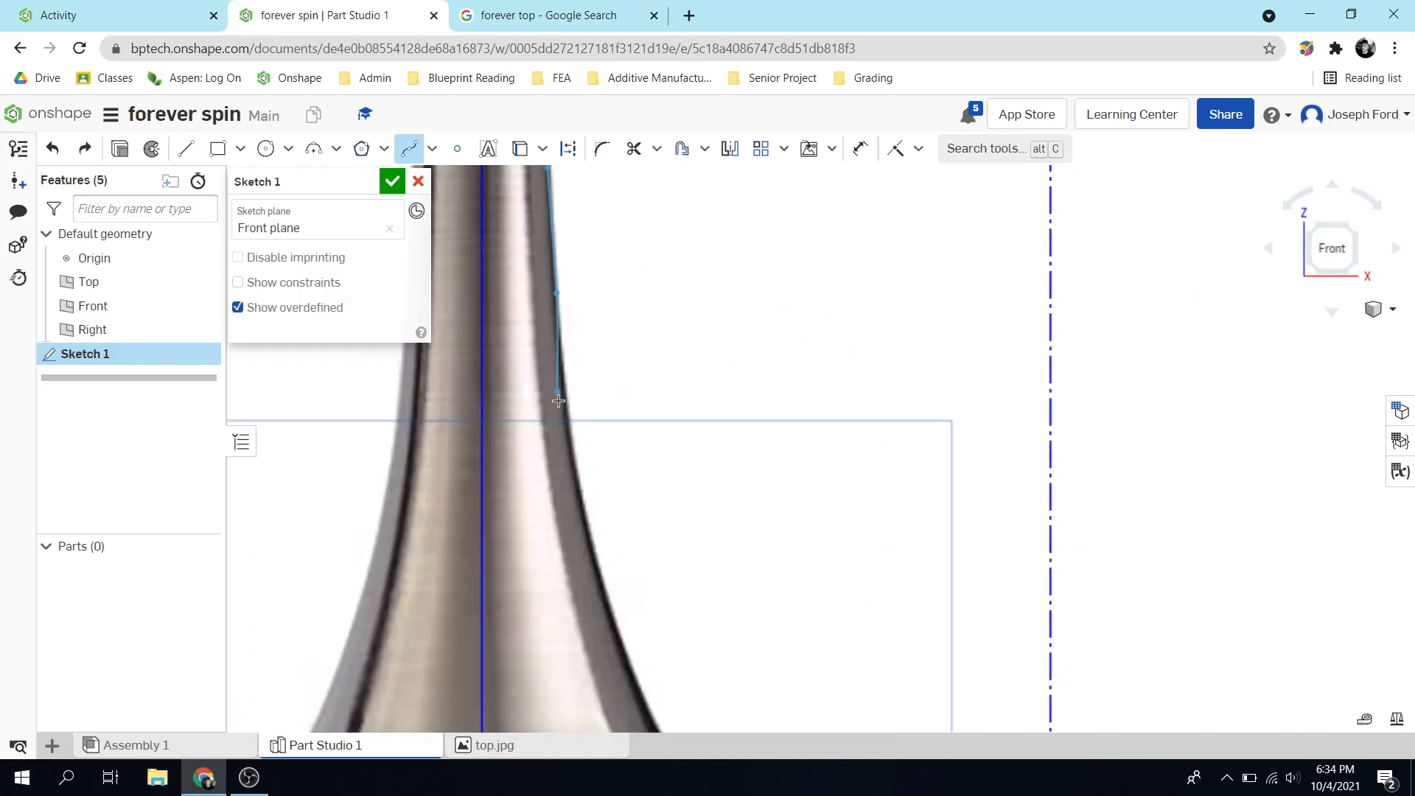
{"action": "left_click", "coordinate": [567, 436]}
{"action": "scroll", "coordinate": [622, 562], "scroll_direction": "down", "scroll_amount": 4}
{"action": "scroll", "coordinate": [629, 598], "scroll_direction": "up", "scroll_amount": 2}
{"action": "scroll", "coordinate": [628, 599], "scroll_direction": "up", "scroll_amount": 2}
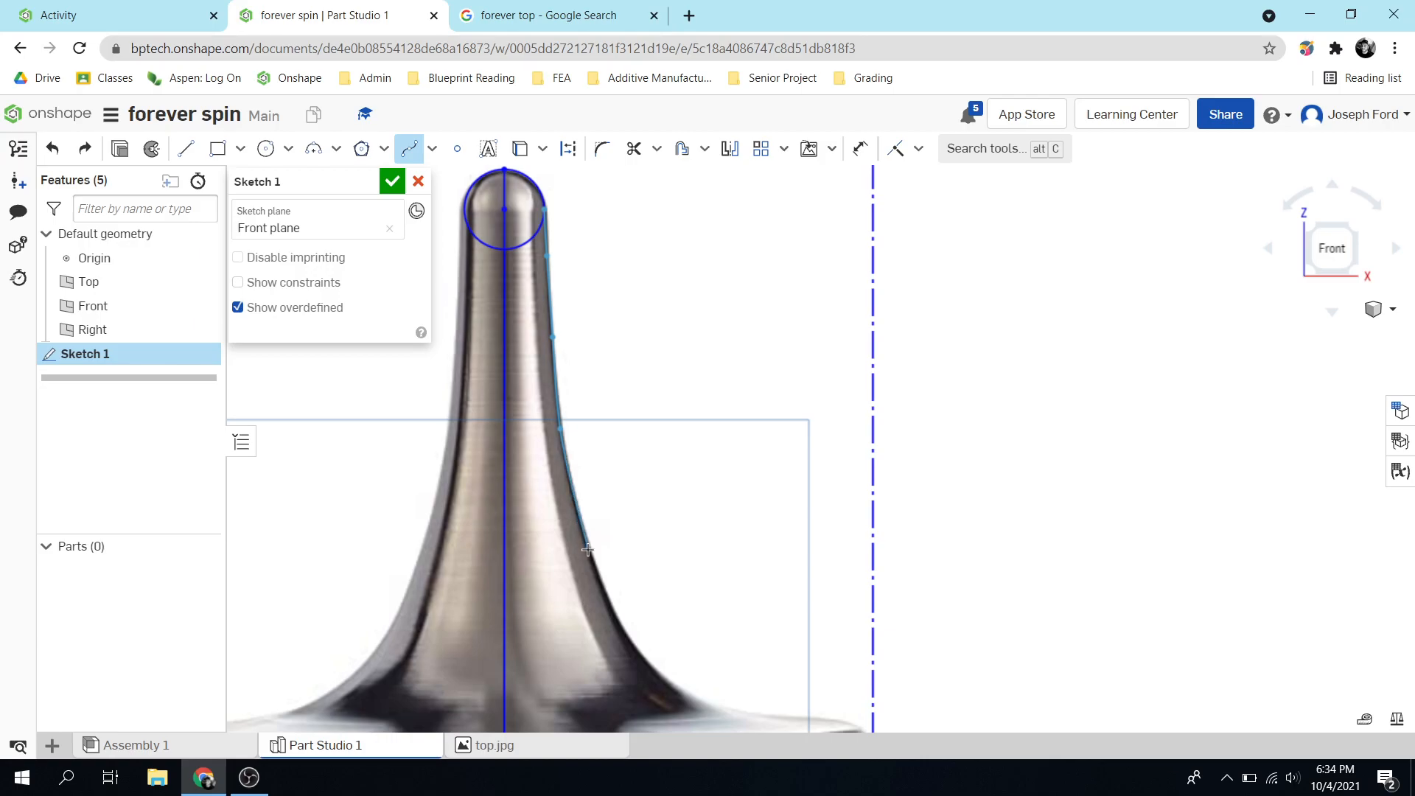
{"action": "left_click", "coordinate": [588, 551]}
Step: Continue the spline down the lower stem, placing points along the outline where it flares out toward the disc
{"action": "scroll", "coordinate": [619, 623], "scroll_direction": "up", "scroll_amount": 3}
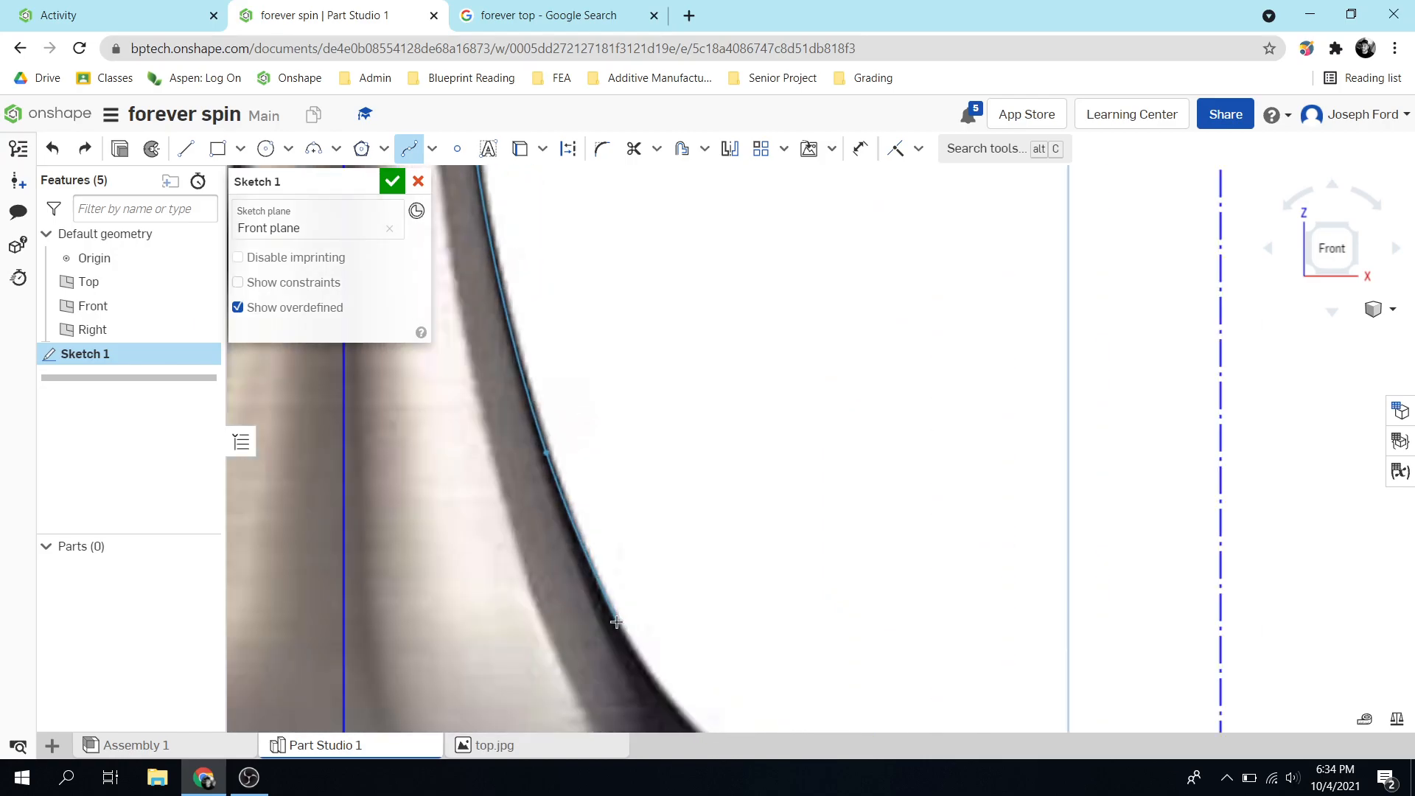
{"action": "scroll", "coordinate": [638, 663], "scroll_direction": "down", "scroll_amount": 10}
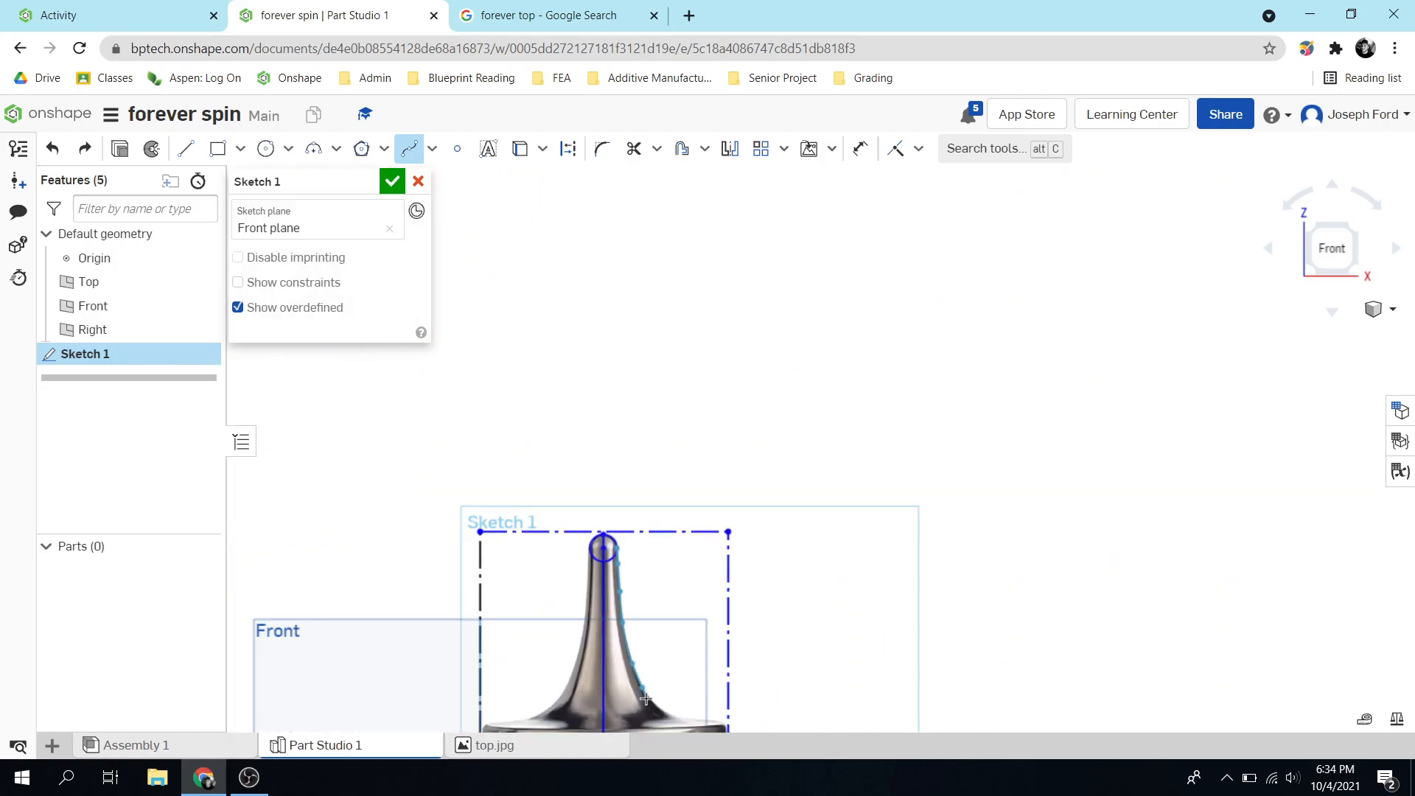
{"action": "scroll", "coordinate": [661, 726], "scroll_direction": "up", "scroll_amount": 8}
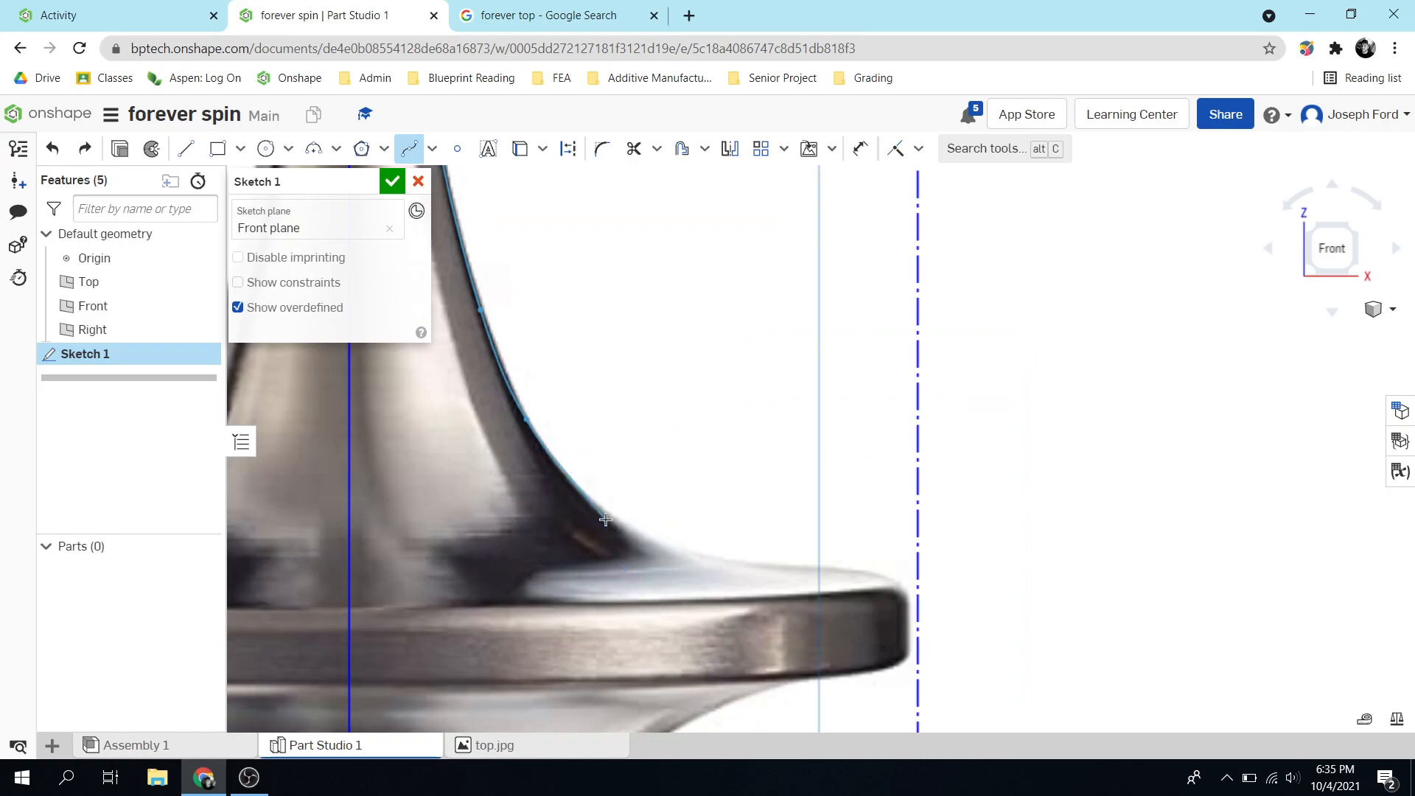
{"action": "scroll", "coordinate": [545, 473], "scroll_direction": "up", "scroll_amount": 3}
{"action": "scroll", "coordinate": [479, 384], "scroll_direction": "down", "scroll_amount": 6}
{"action": "scroll", "coordinate": [437, 370], "scroll_direction": "up", "scroll_amount": 4}
{"action": "scroll", "coordinate": [436, 369], "scroll_direction": "up", "scroll_amount": 3}
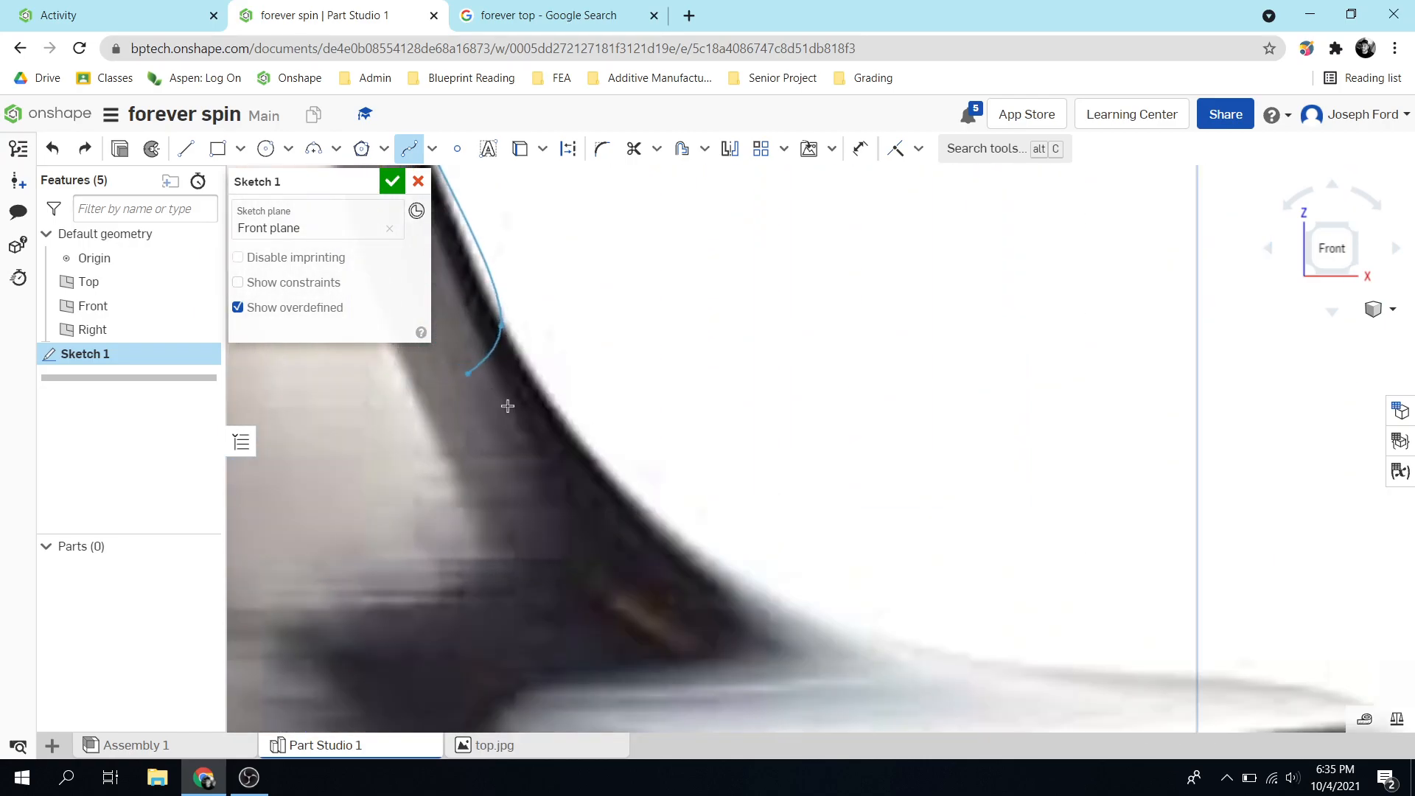
{"action": "left_click", "coordinate": [583, 451]}
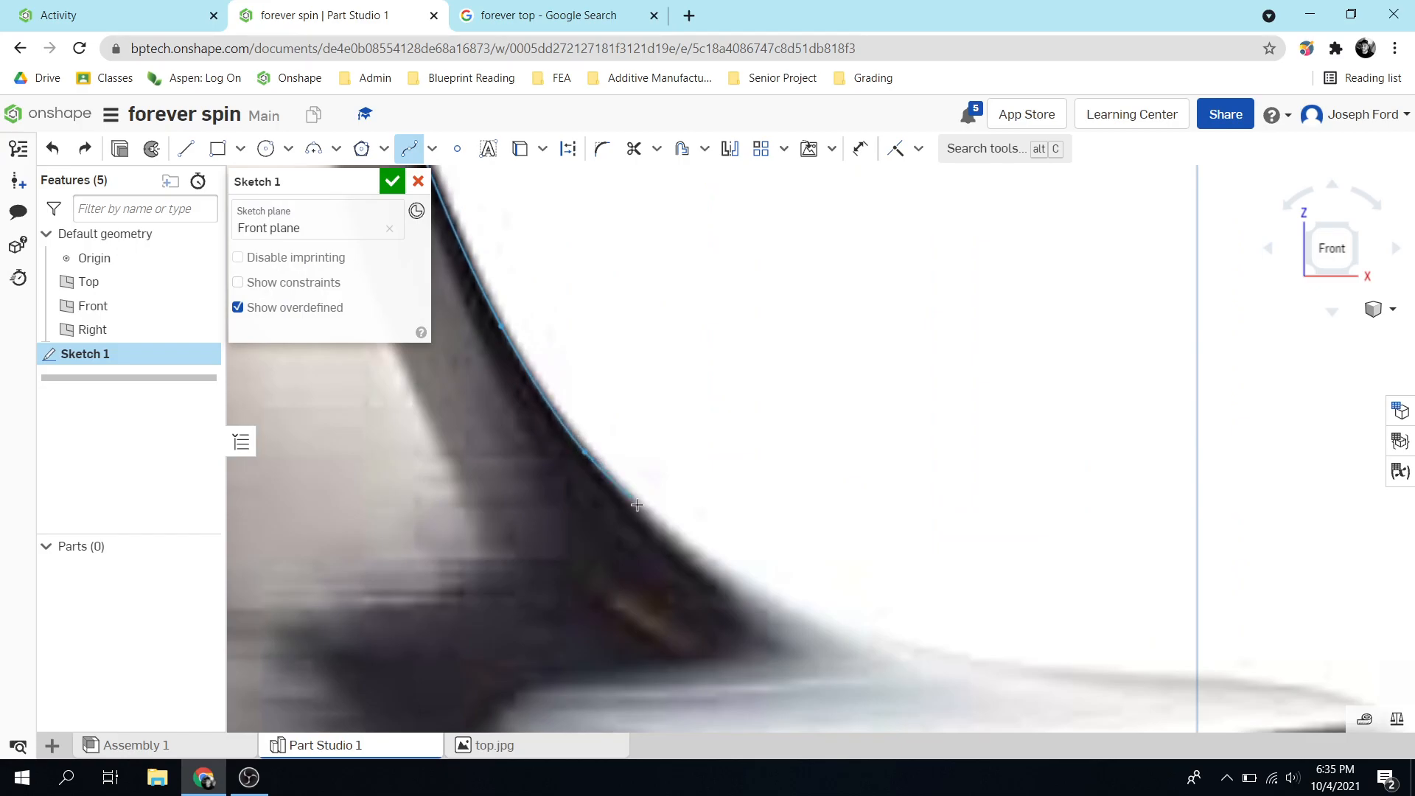
{"action": "left_click", "coordinate": [760, 586]}
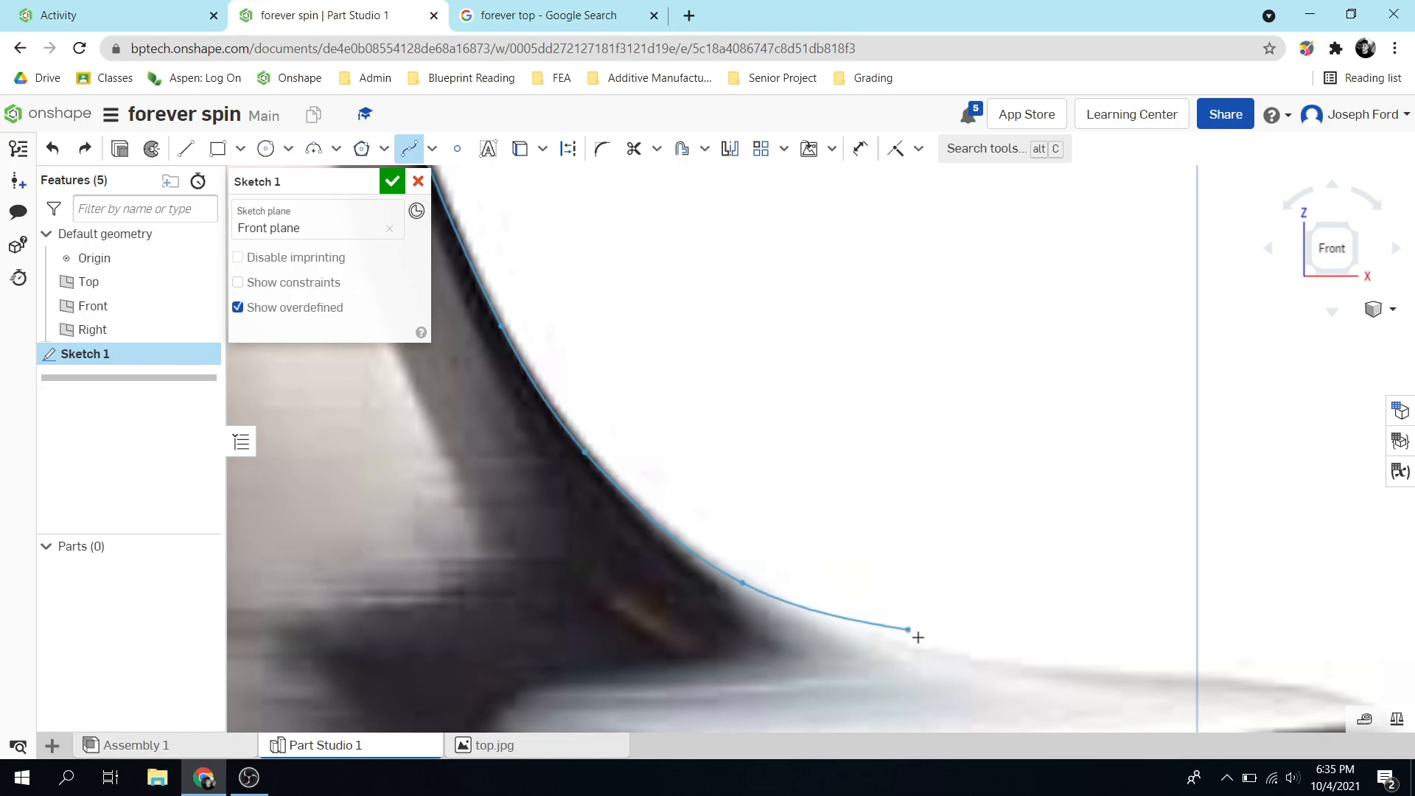
Step: Carry the spline along the disc's upper surface and around its rounded edge, ending it at the top of the rim's vertical side
{"action": "scroll", "coordinate": [988, 657], "scroll_direction": "down", "scroll_amount": 3}
{"action": "scroll", "coordinate": [993, 666], "scroll_direction": "down", "scroll_amount": 3}
{"action": "scroll", "coordinate": [988, 663], "scroll_direction": "up", "scroll_amount": 6}
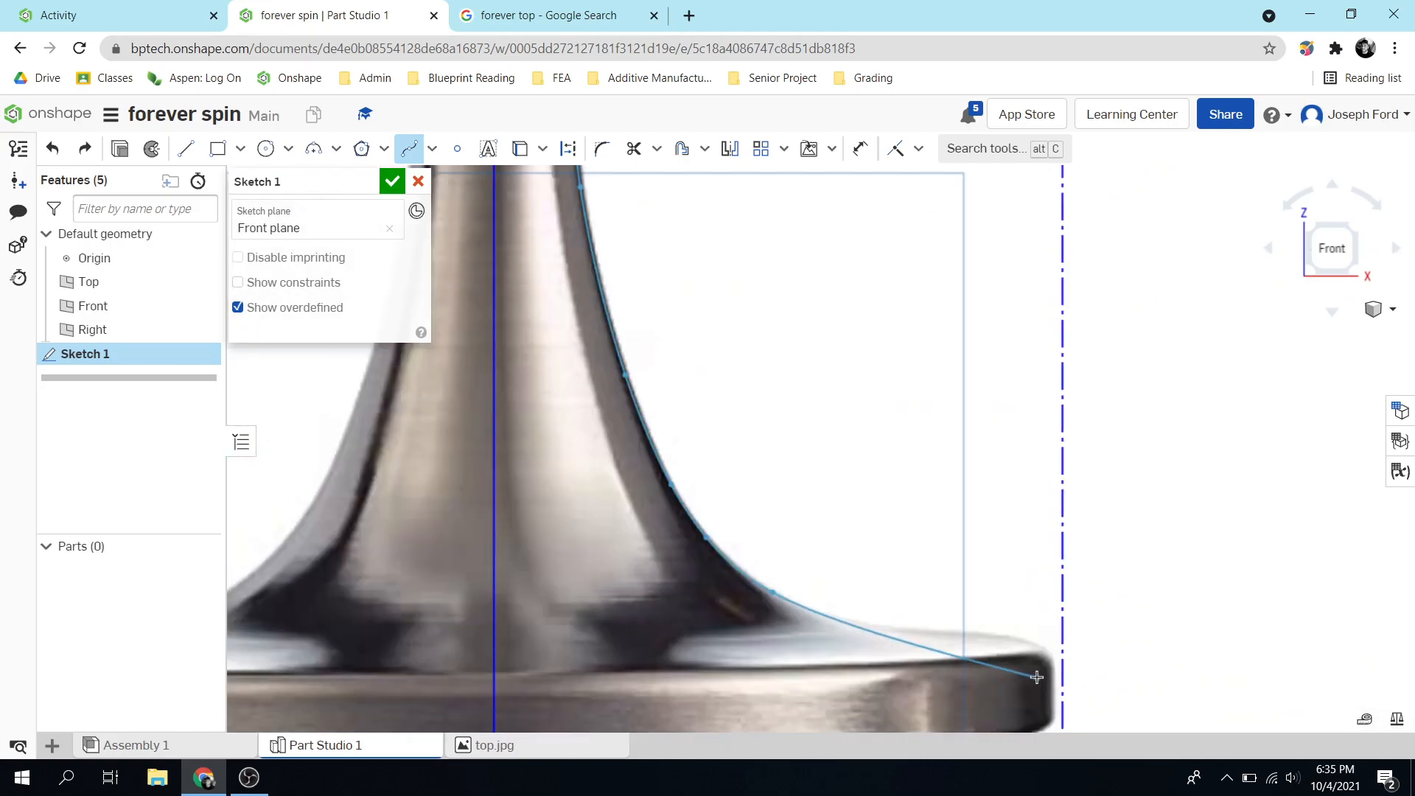
{"action": "left_click", "coordinate": [608, 551]}
{"action": "left_click", "coordinate": [850, 572]}
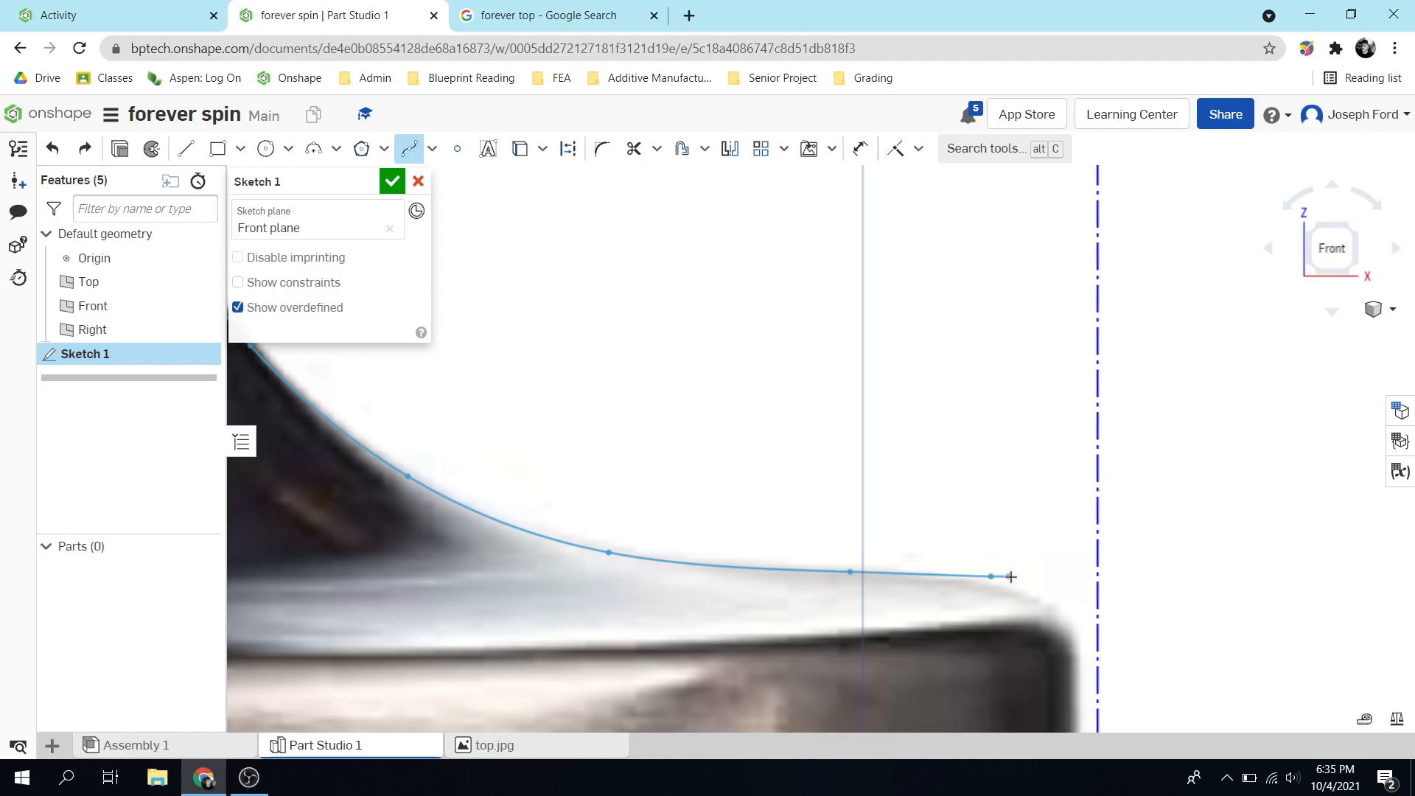
{"action": "left_click", "coordinate": [1055, 607]}
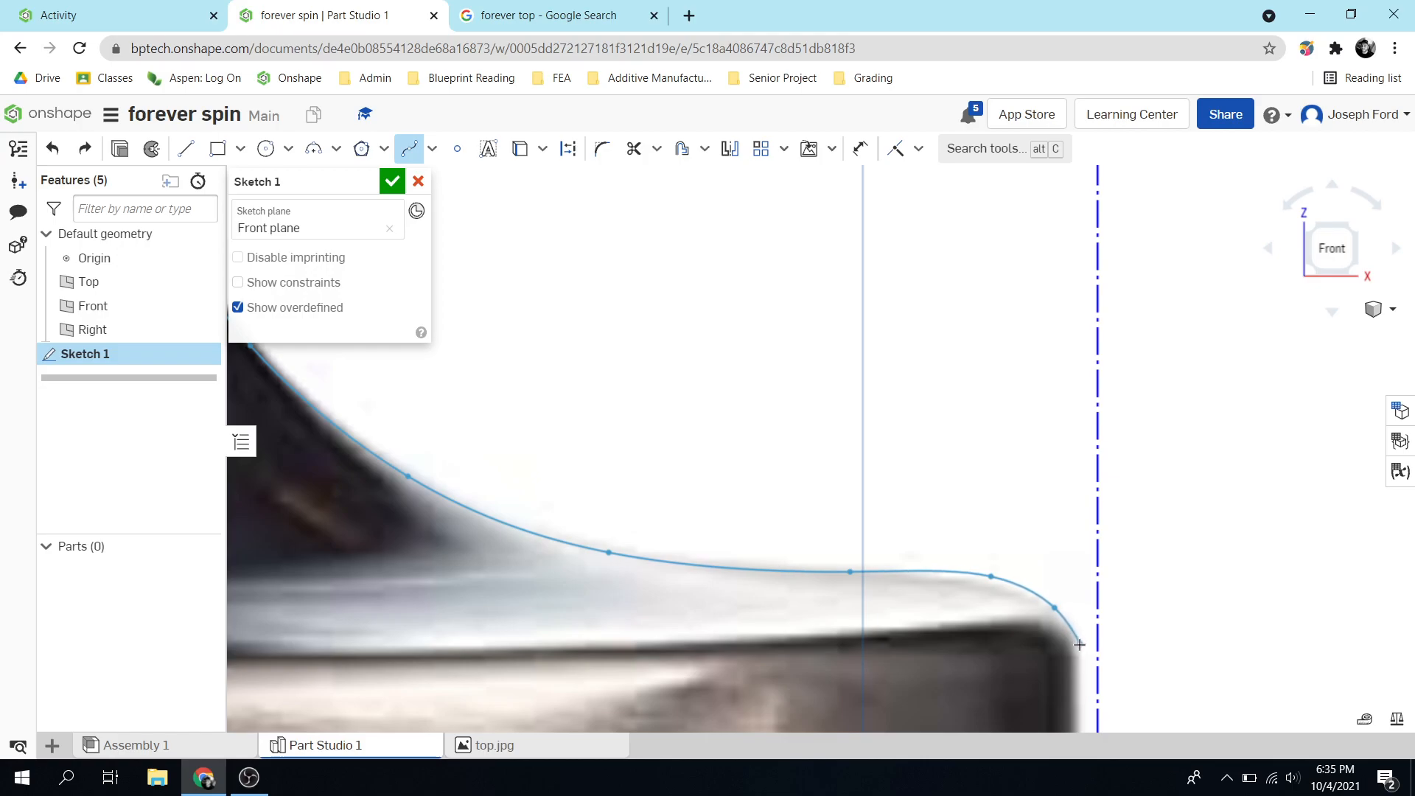
{"action": "double_click", "coordinate": [1078, 645]}
{"action": "scroll", "coordinate": [958, 672], "scroll_direction": "down", "scroll_amount": 6}
{"action": "scroll", "coordinate": [930, 674], "scroll_direction": "down", "scroll_amount": 3}
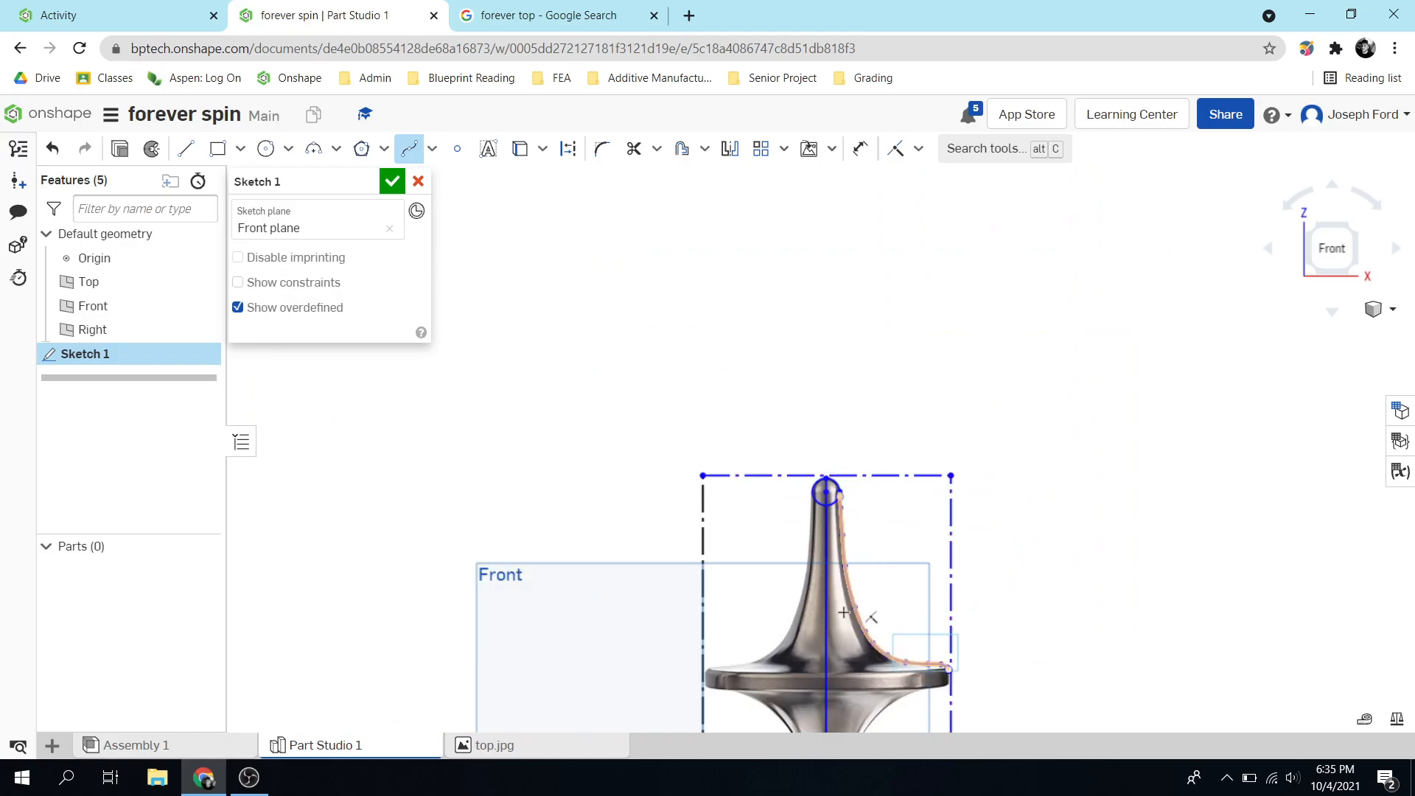
Step: Inspect how the upper spline follows the image outline, from the stem's tip out to the disc's rim
{"action": "scroll", "coordinate": [928, 677], "scroll_direction": "up", "scroll_amount": 5}
{"action": "scroll", "coordinate": [929, 678], "scroll_direction": "up", "scroll_amount": 5}
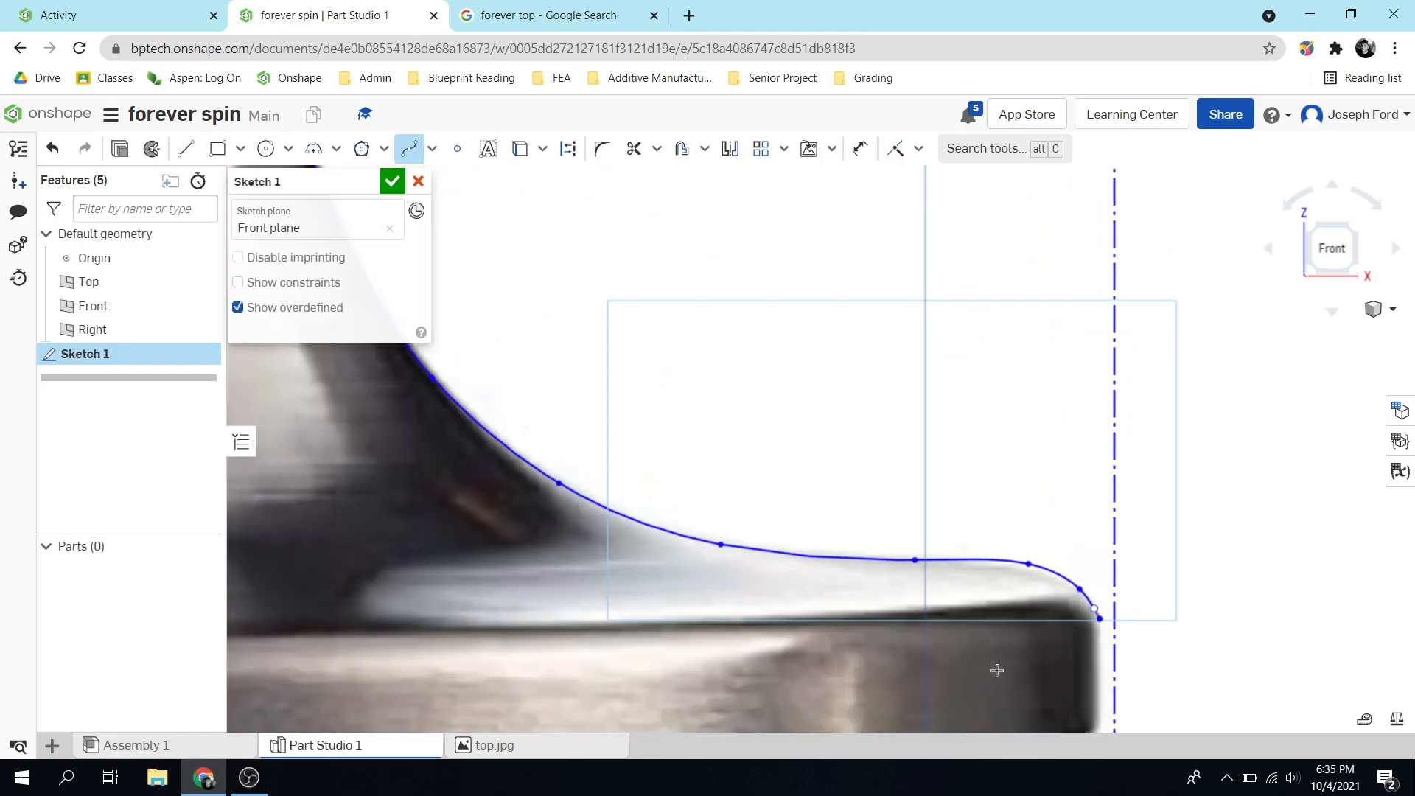
{"action": "scroll", "coordinate": [1077, 643], "scroll_direction": "down", "scroll_amount": 5}
{"action": "scroll", "coordinate": [1022, 529], "scroll_direction": "up", "scroll_amount": 8}
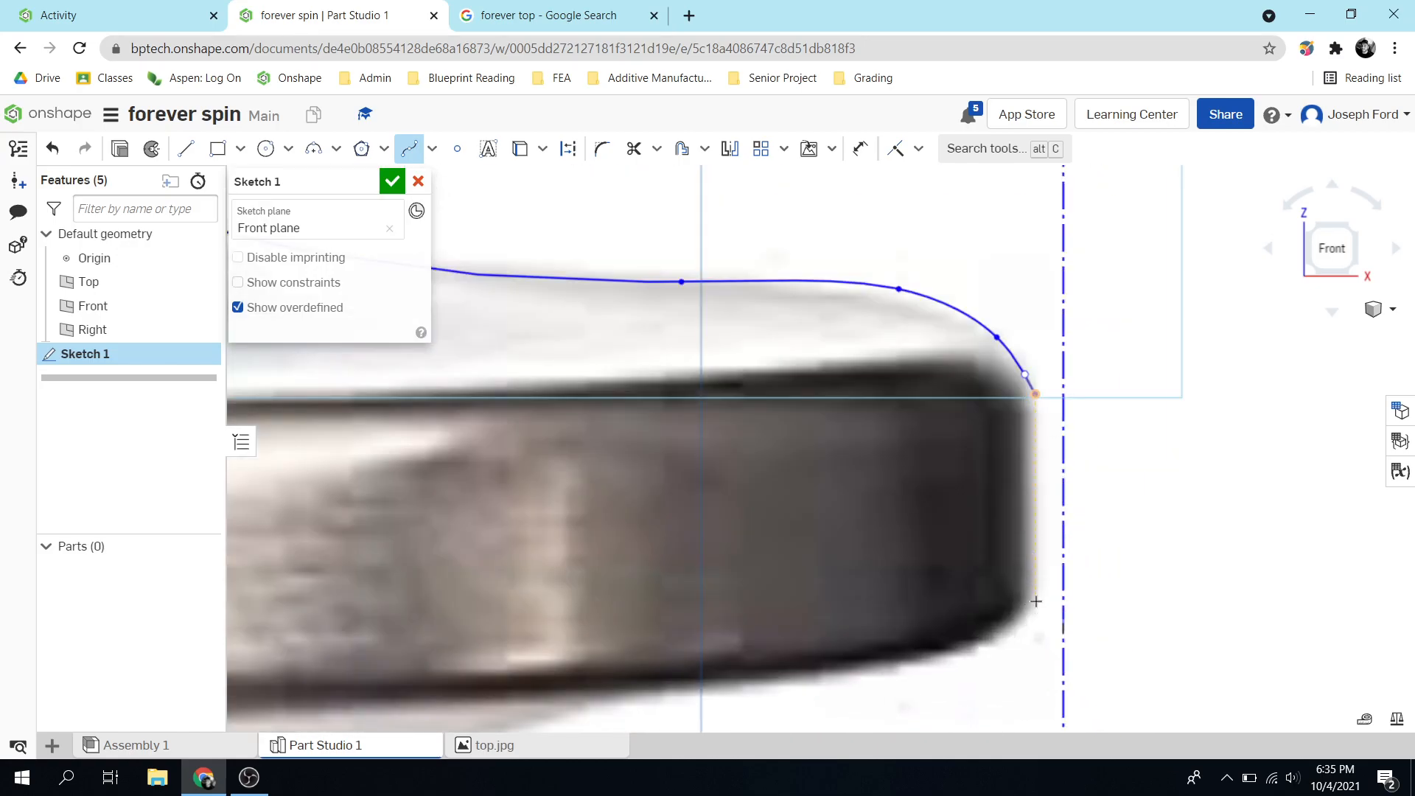
{"action": "scroll", "coordinate": [943, 537], "scroll_direction": "down", "scroll_amount": 6}
{"action": "scroll", "coordinate": [866, 440], "scroll_direction": "up", "scroll_amount": 4}
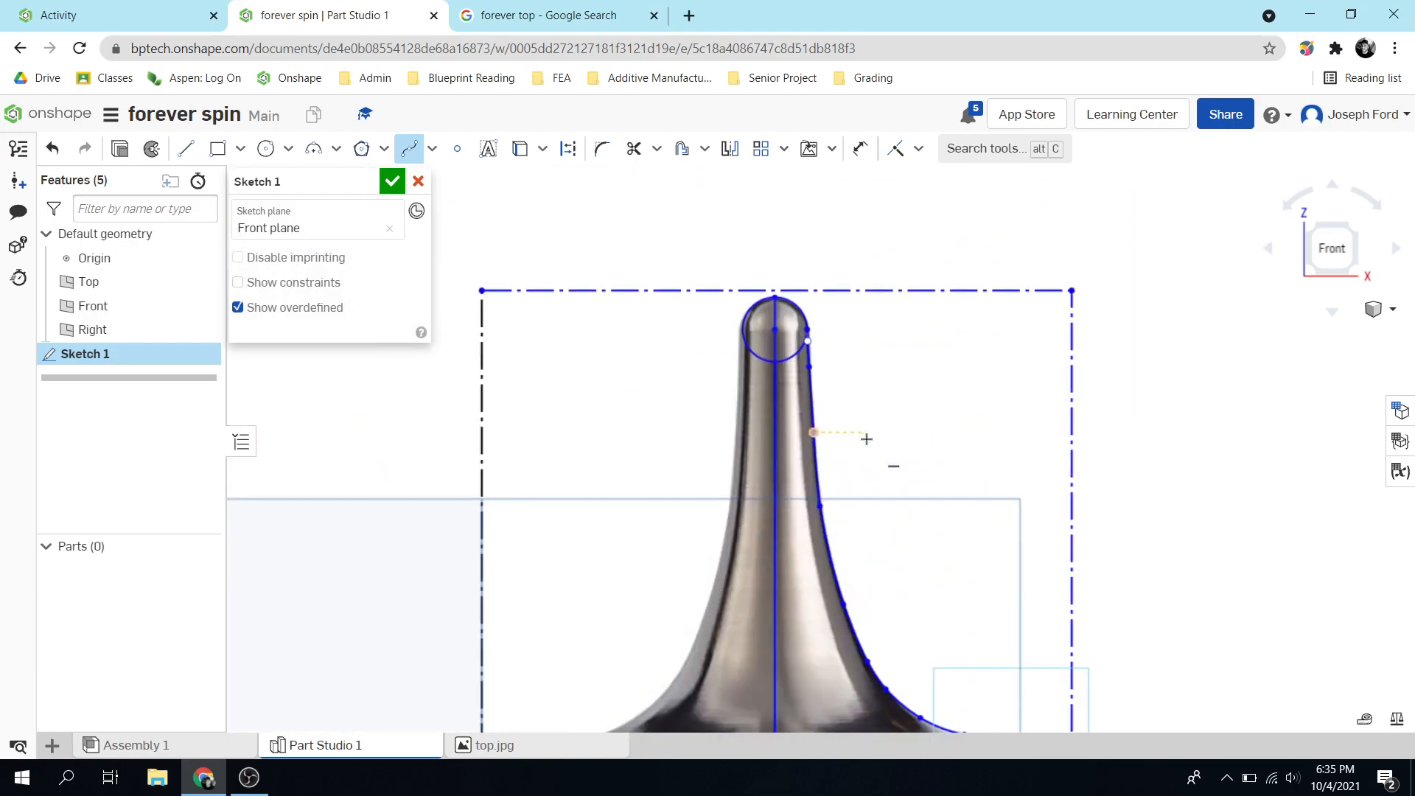
{"action": "scroll", "coordinate": [924, 694], "scroll_direction": "down", "scroll_amount": 5}
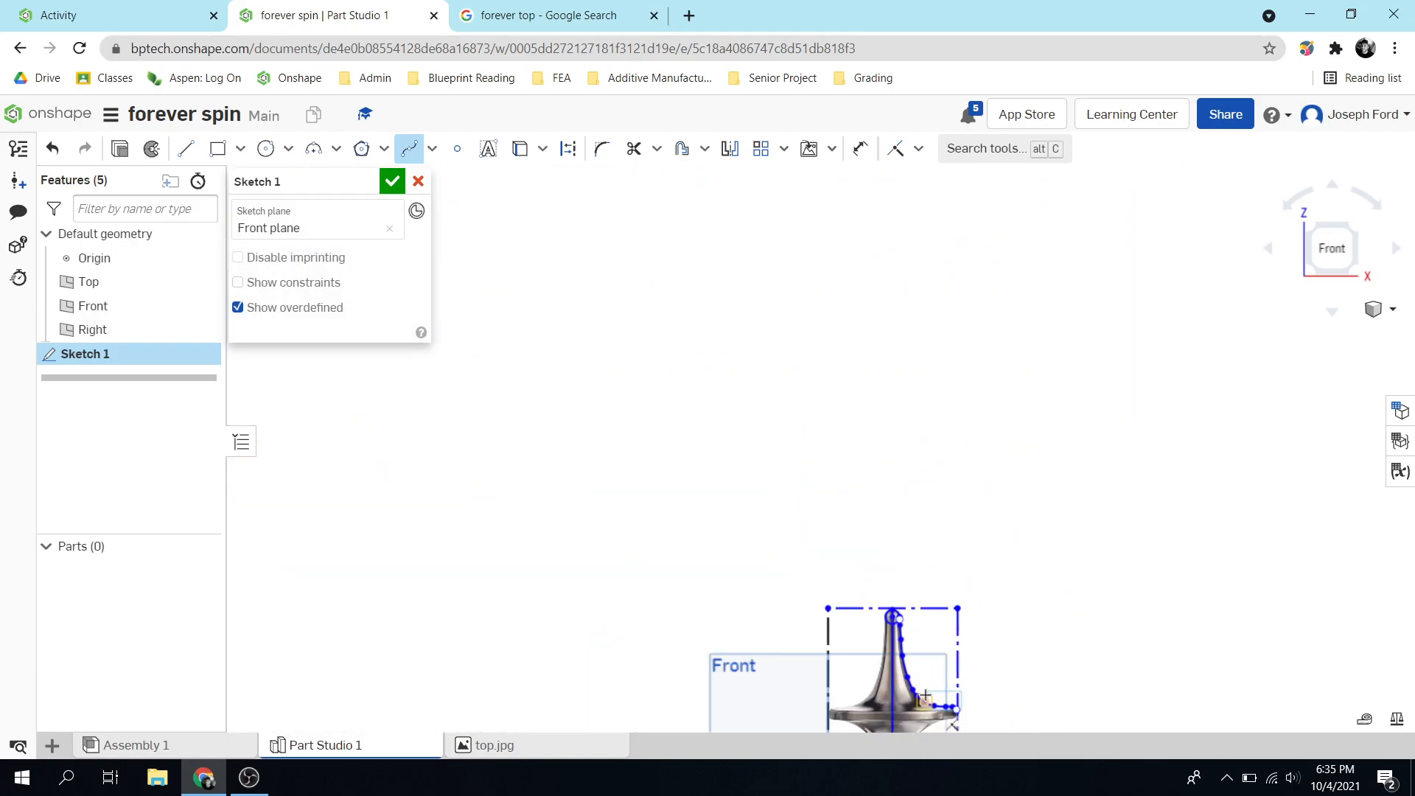
{"action": "scroll", "coordinate": [956, 718], "scroll_direction": "up", "scroll_amount": 5}
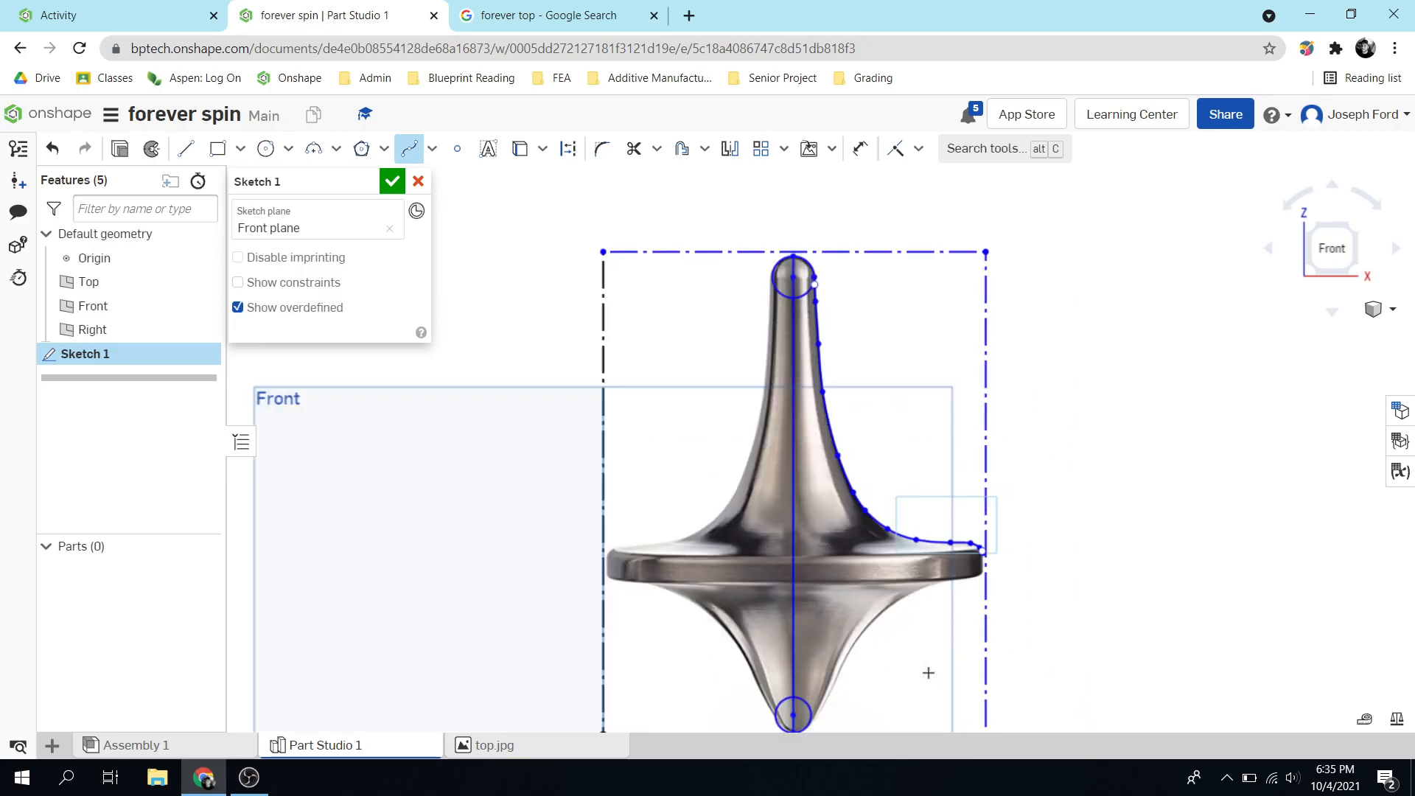
{"action": "scroll", "coordinate": [965, 671], "scroll_direction": "up", "scroll_amount": 3}
{"action": "scroll", "coordinate": [1002, 508], "scroll_direction": "down", "scroll_amount": 5}
{"action": "scroll", "coordinate": [1009, 509], "scroll_direction": "up", "scroll_amount": 4}
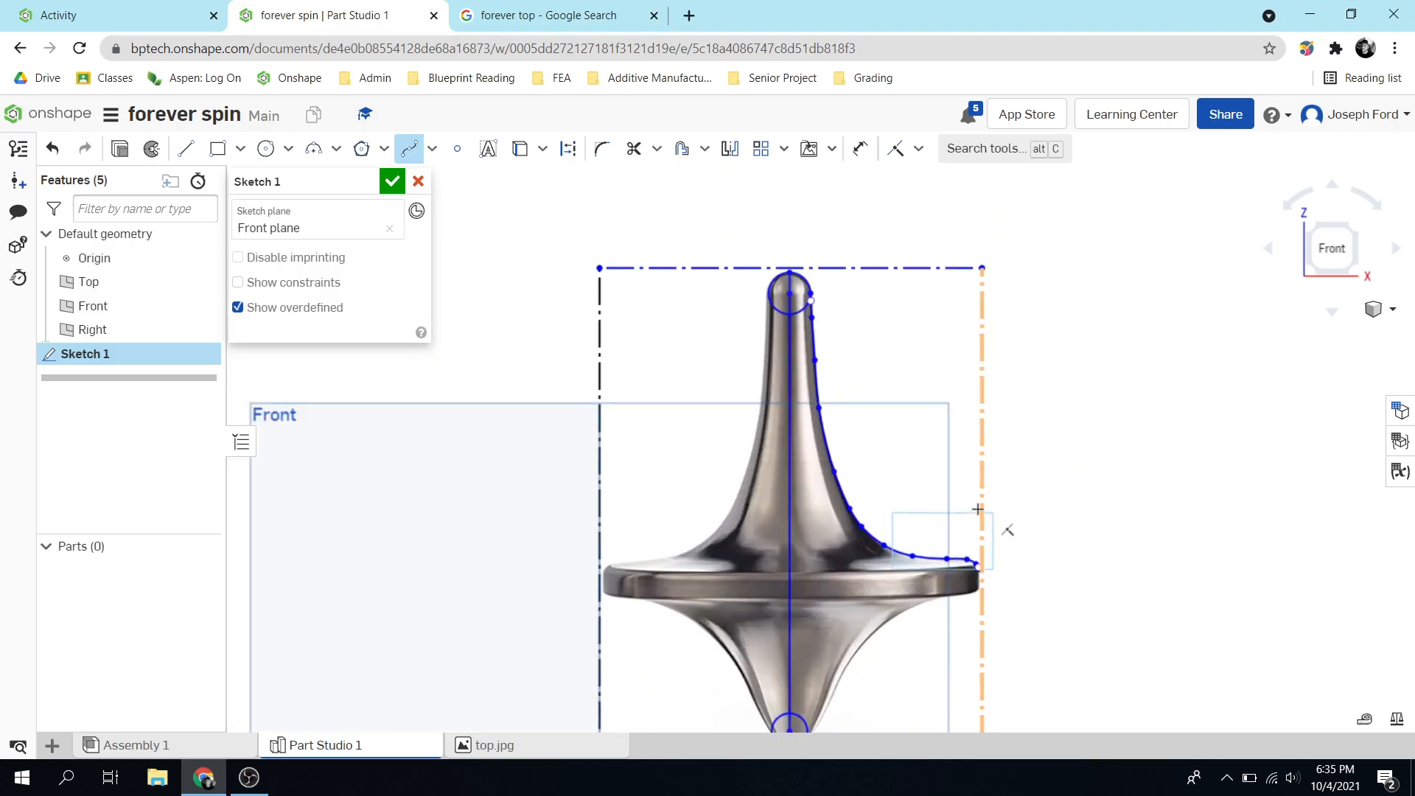
Step: Draw a vertical line about 0.165 long from the spline's end down the outer side of the disc's rim
{"action": "left_click", "coordinate": [188, 150]}
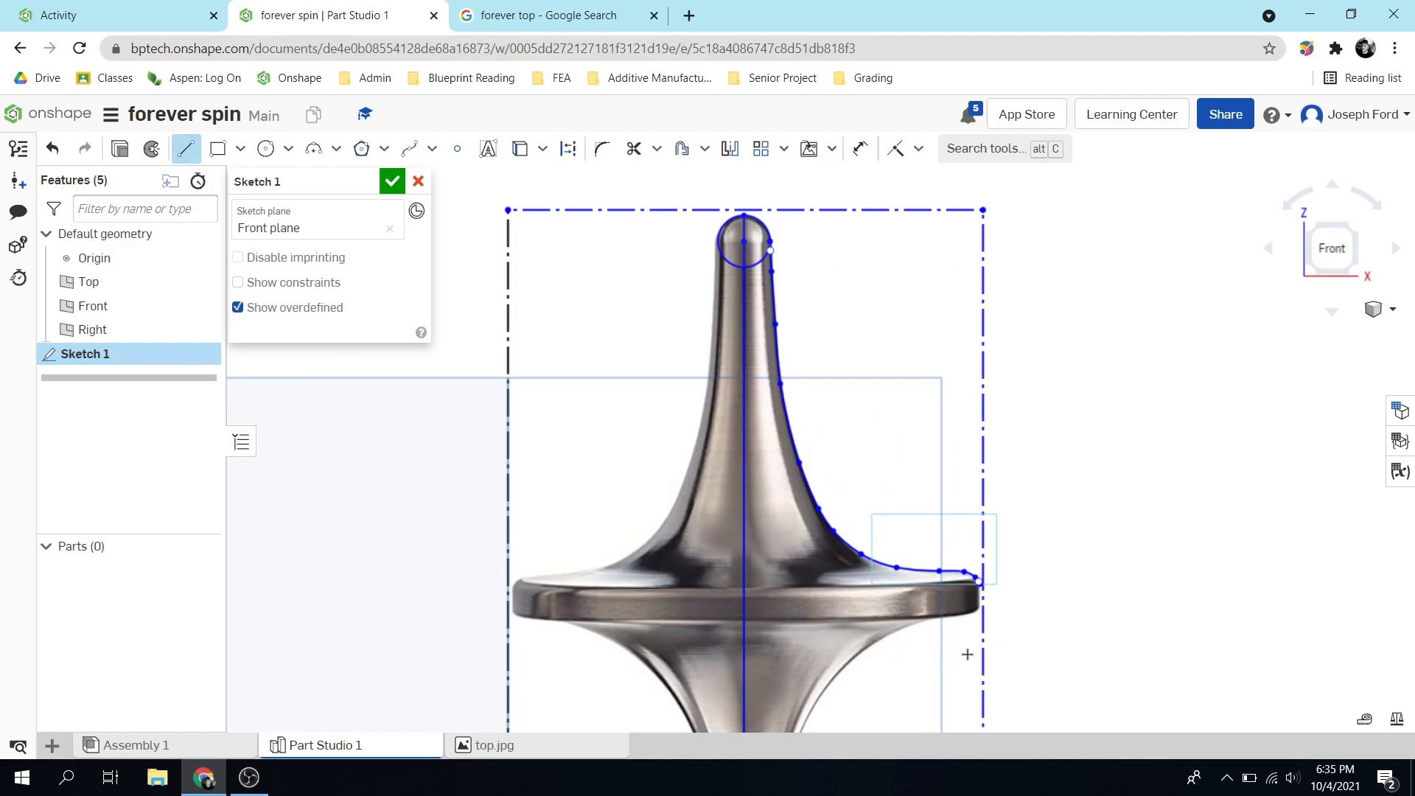
{"action": "scroll", "coordinate": [956, 661], "scroll_direction": "up", "scroll_amount": 4}
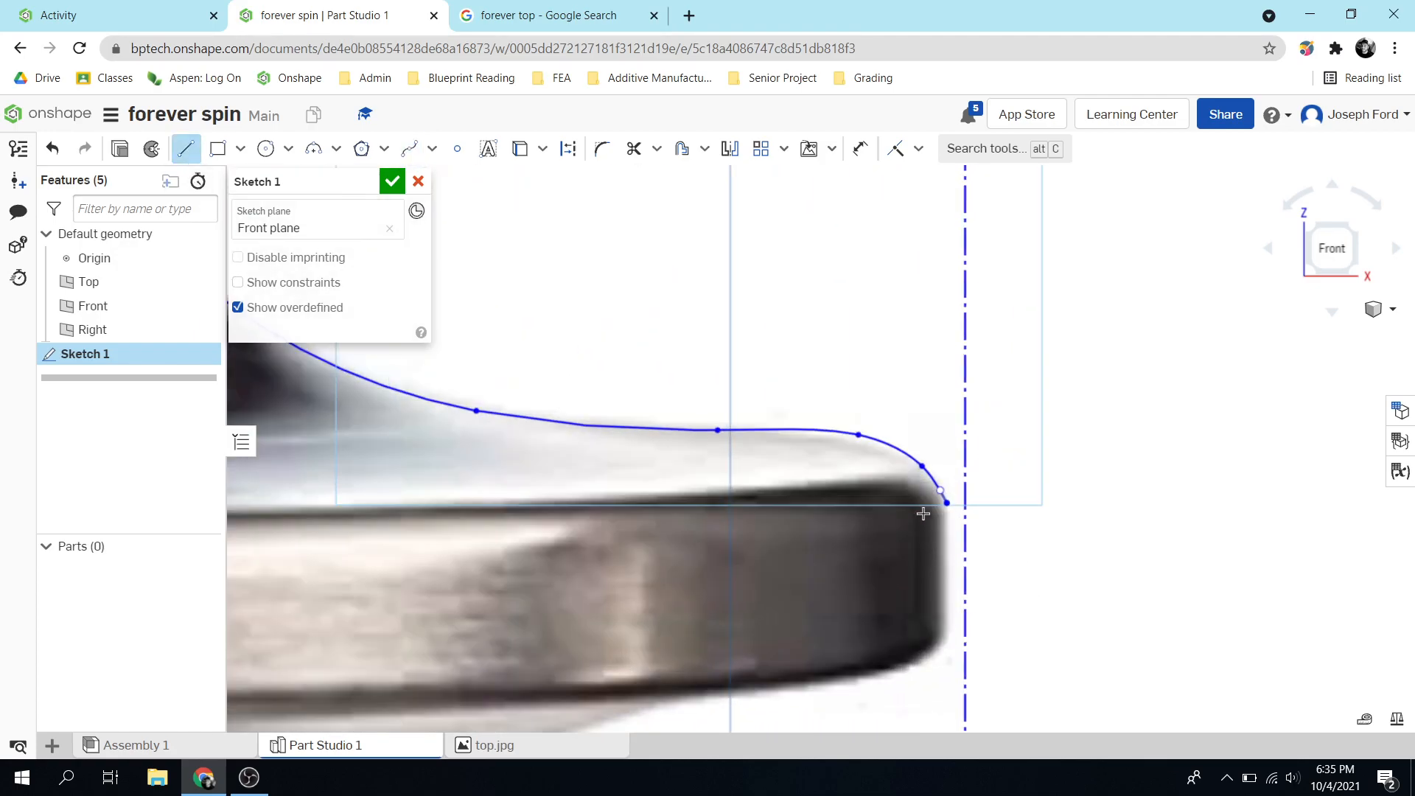
{"action": "left_click", "coordinate": [946, 504]}
{"action": "left_click", "coordinate": [946, 638]}
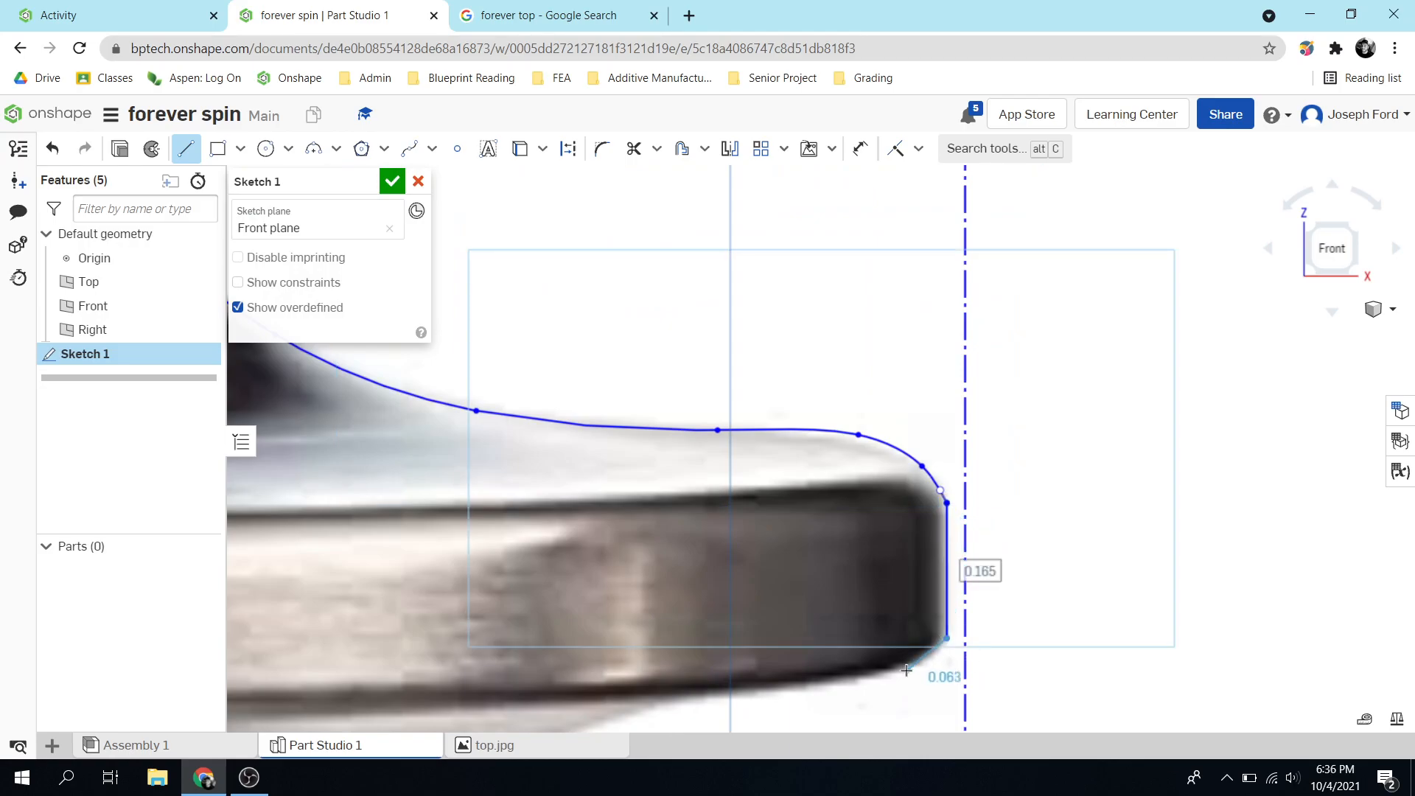
{"action": "key", "text": "Escape"}
Step: Start a second spline on the lower right of the bottom circle and place its first points up the tip's right edge
{"action": "scroll", "coordinate": [905, 671], "scroll_direction": "down", "scroll_amount": 5}
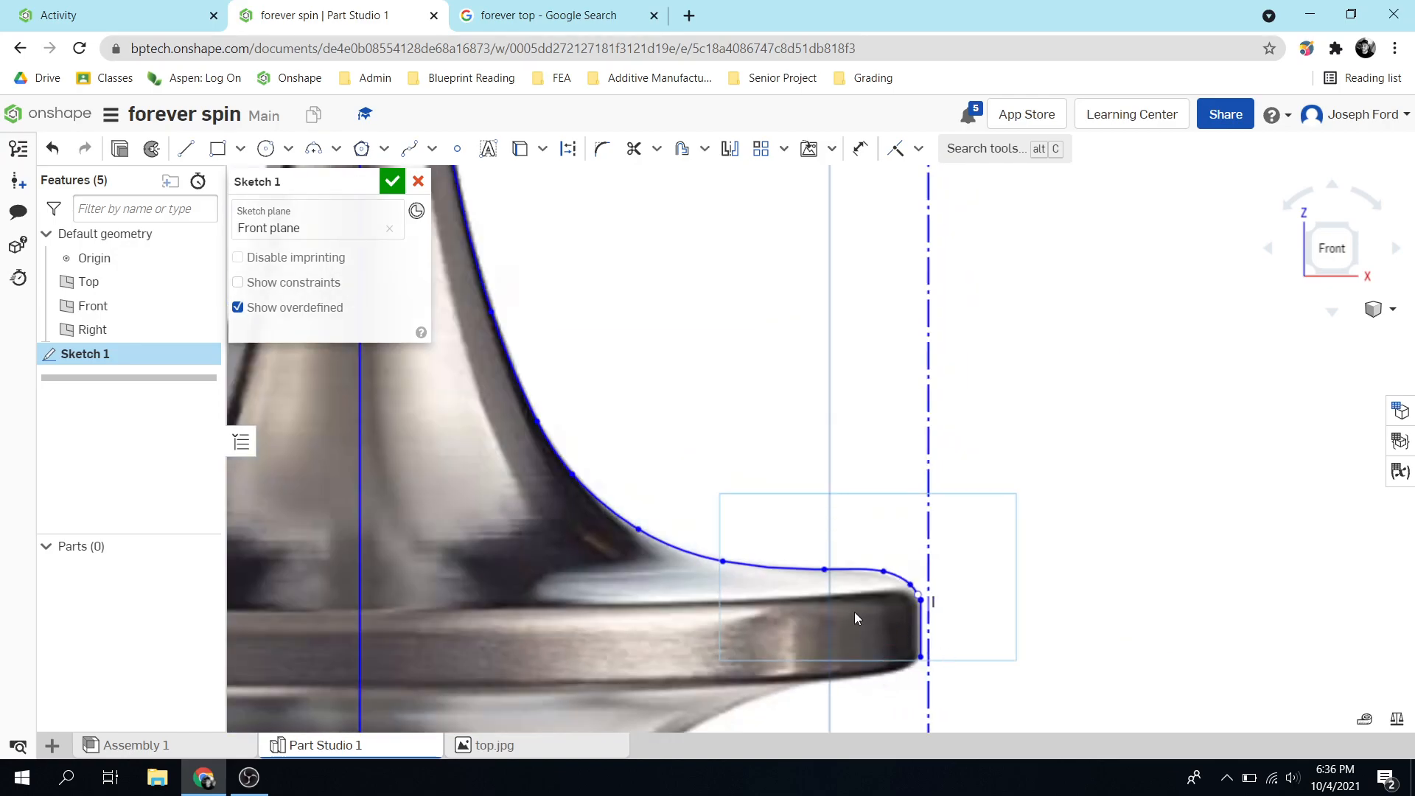
{"action": "scroll", "coordinate": [853, 612], "scroll_direction": "down", "scroll_amount": 5}
{"action": "scroll", "coordinate": [795, 658], "scroll_direction": "up", "scroll_amount": 5}
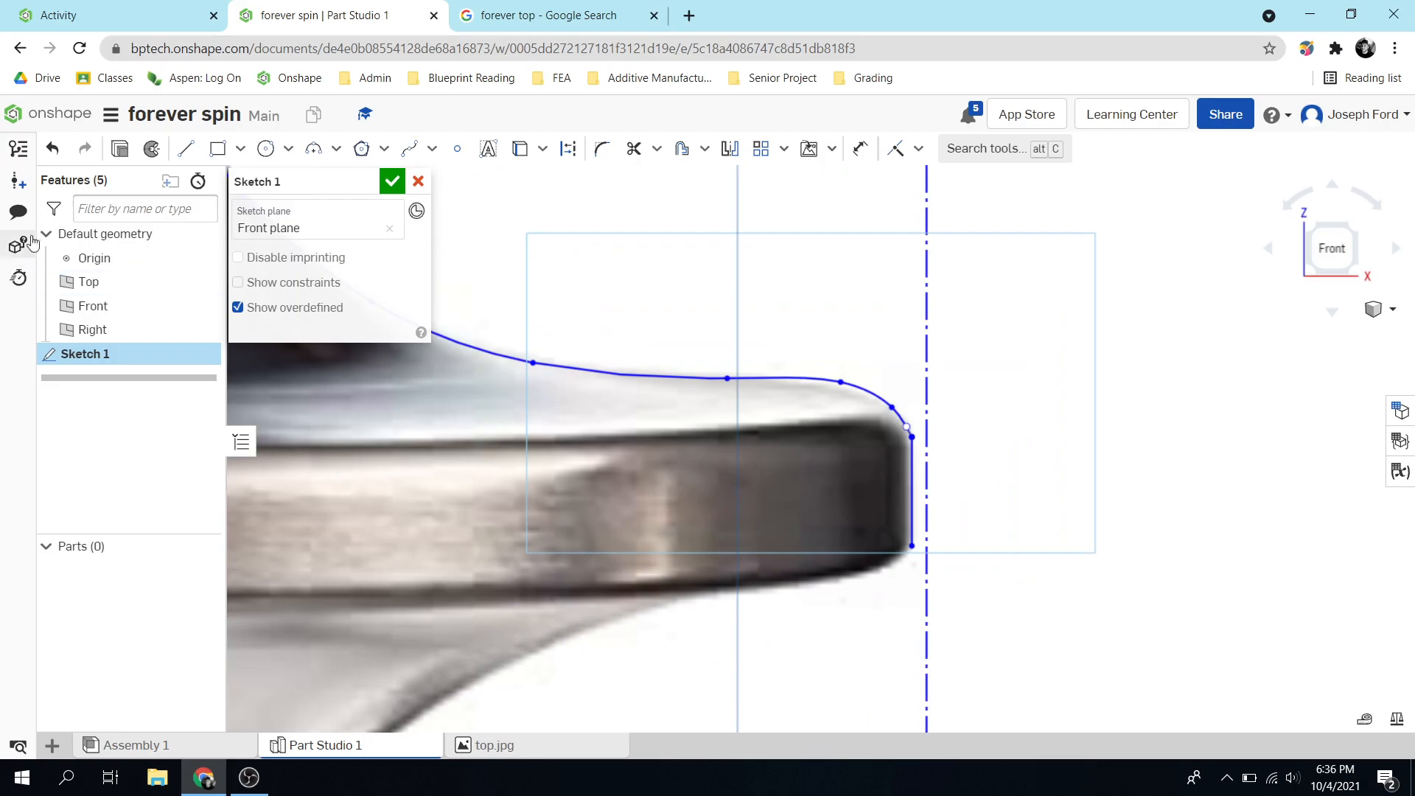
{"action": "left_click", "coordinate": [411, 155]}
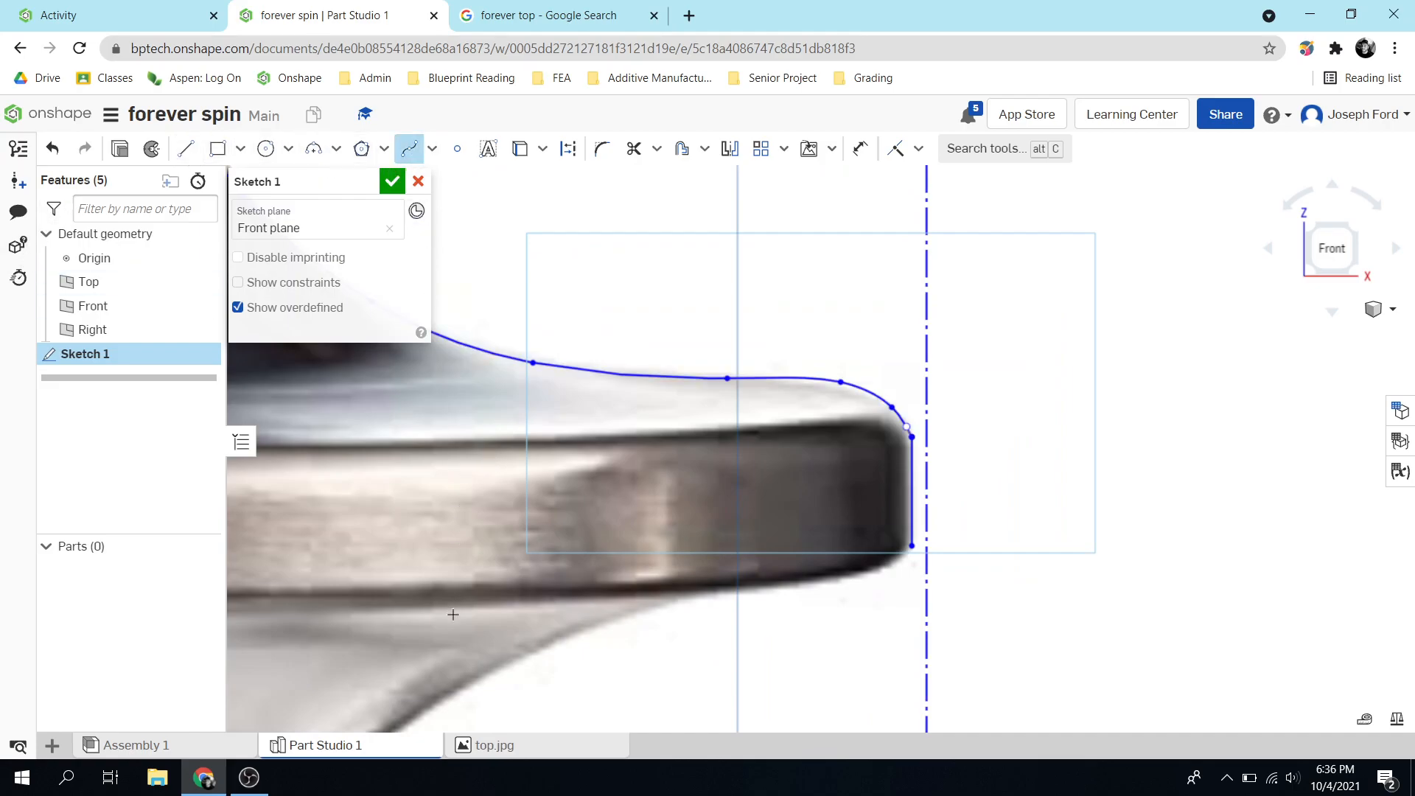
{"action": "scroll", "coordinate": [403, 726], "scroll_direction": "down", "scroll_amount": 10}
{"action": "scroll", "coordinate": [403, 726], "scroll_direction": "up", "scroll_amount": 10}
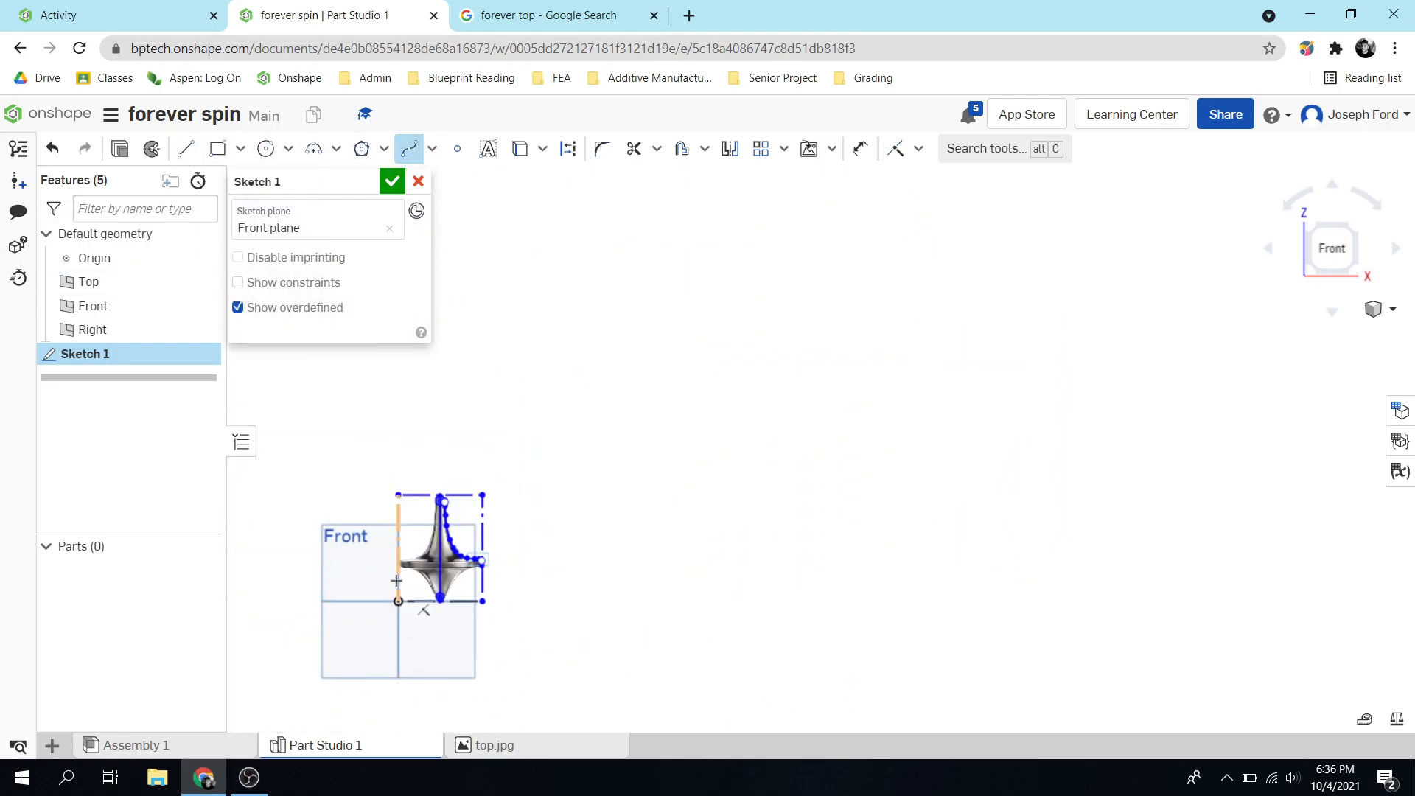
{"action": "scroll", "coordinate": [521, 593], "scroll_direction": "up", "scroll_amount": 8}
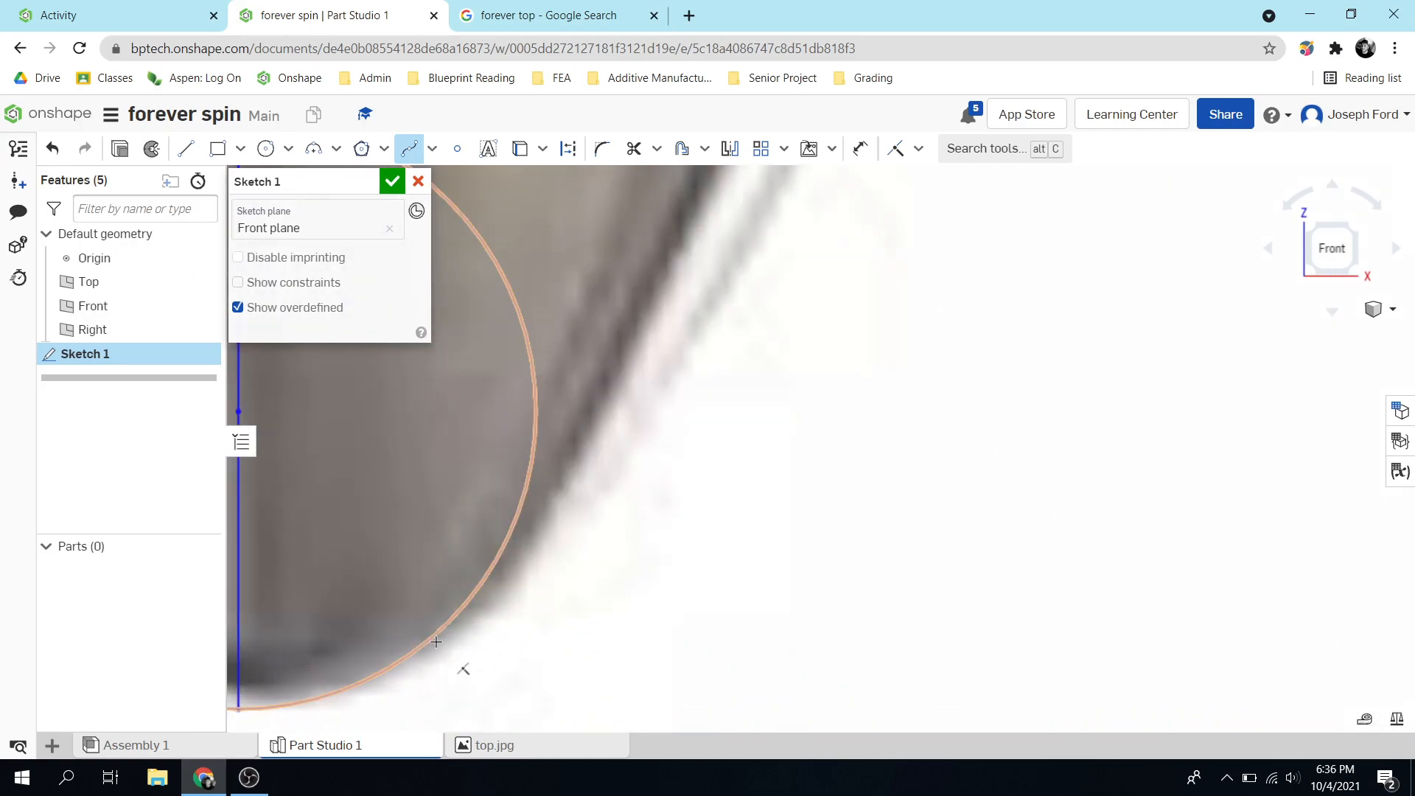
{"action": "left_click", "coordinate": [443, 630]}
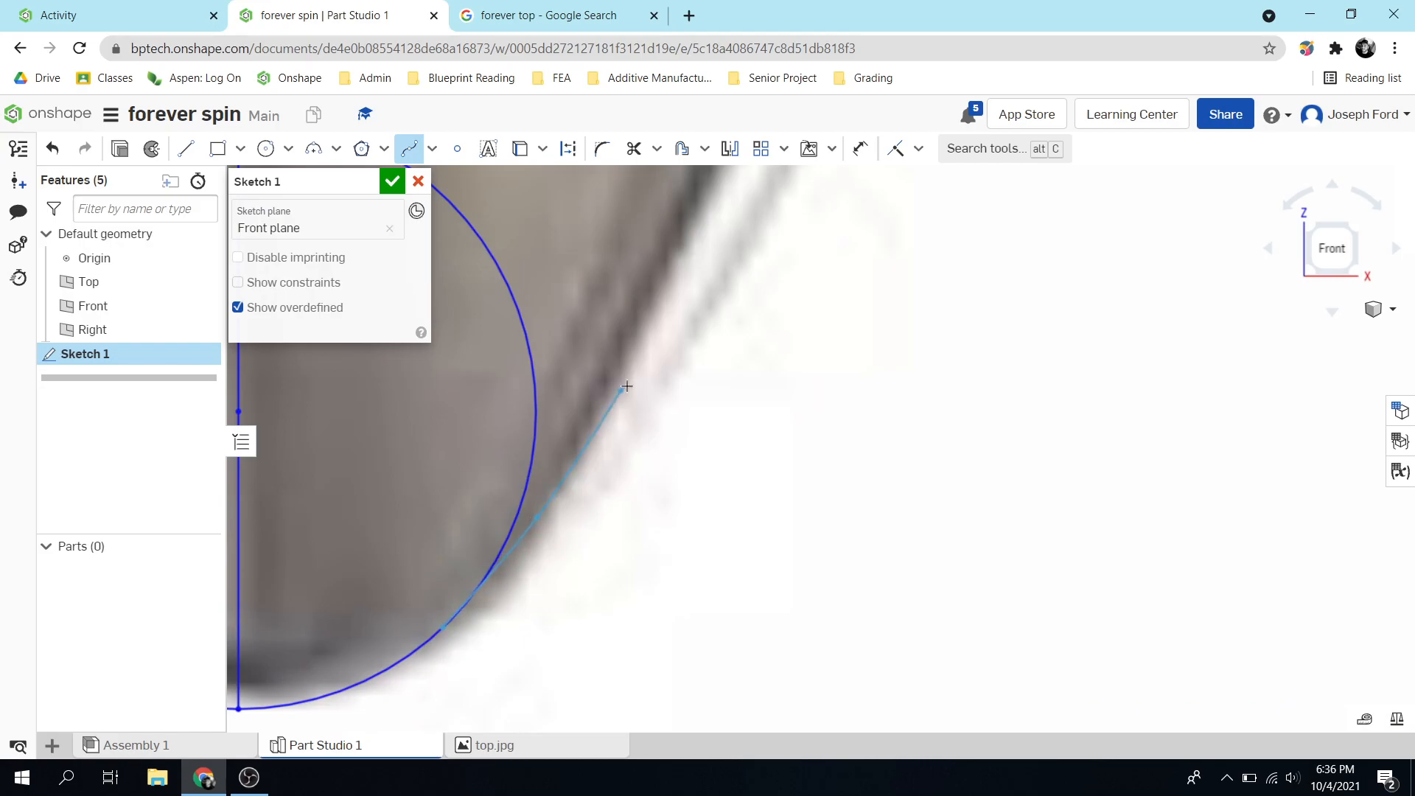
{"action": "scroll", "coordinate": [622, 382], "scroll_direction": "down", "scroll_amount": 6}
{"action": "scroll", "coordinate": [717, 290], "scroll_direction": "up", "scroll_amount": 10}
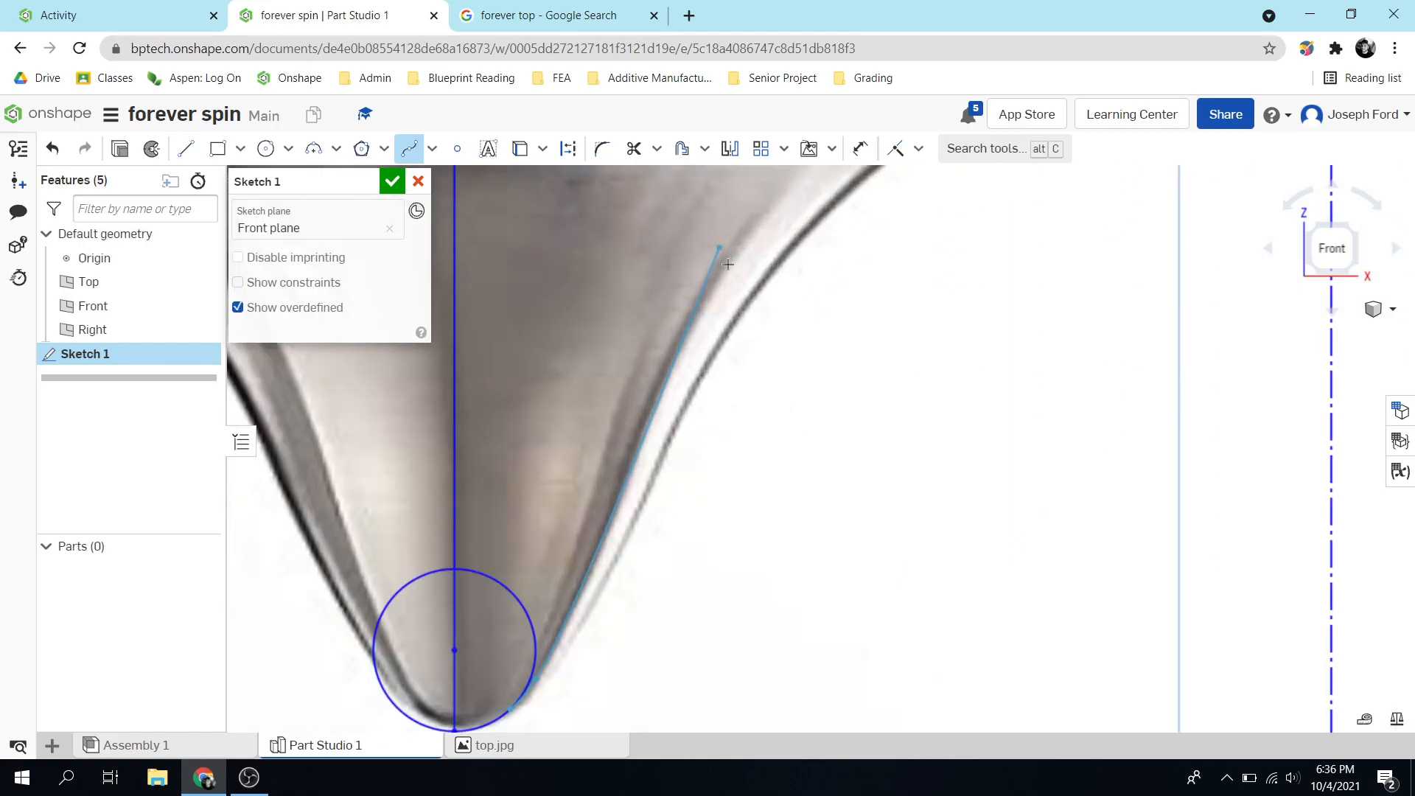
Step: Continue the second spline up the lower cone's right outline, placing points along the dark edge as it curves outward
{"action": "left_click", "coordinate": [676, 445]}
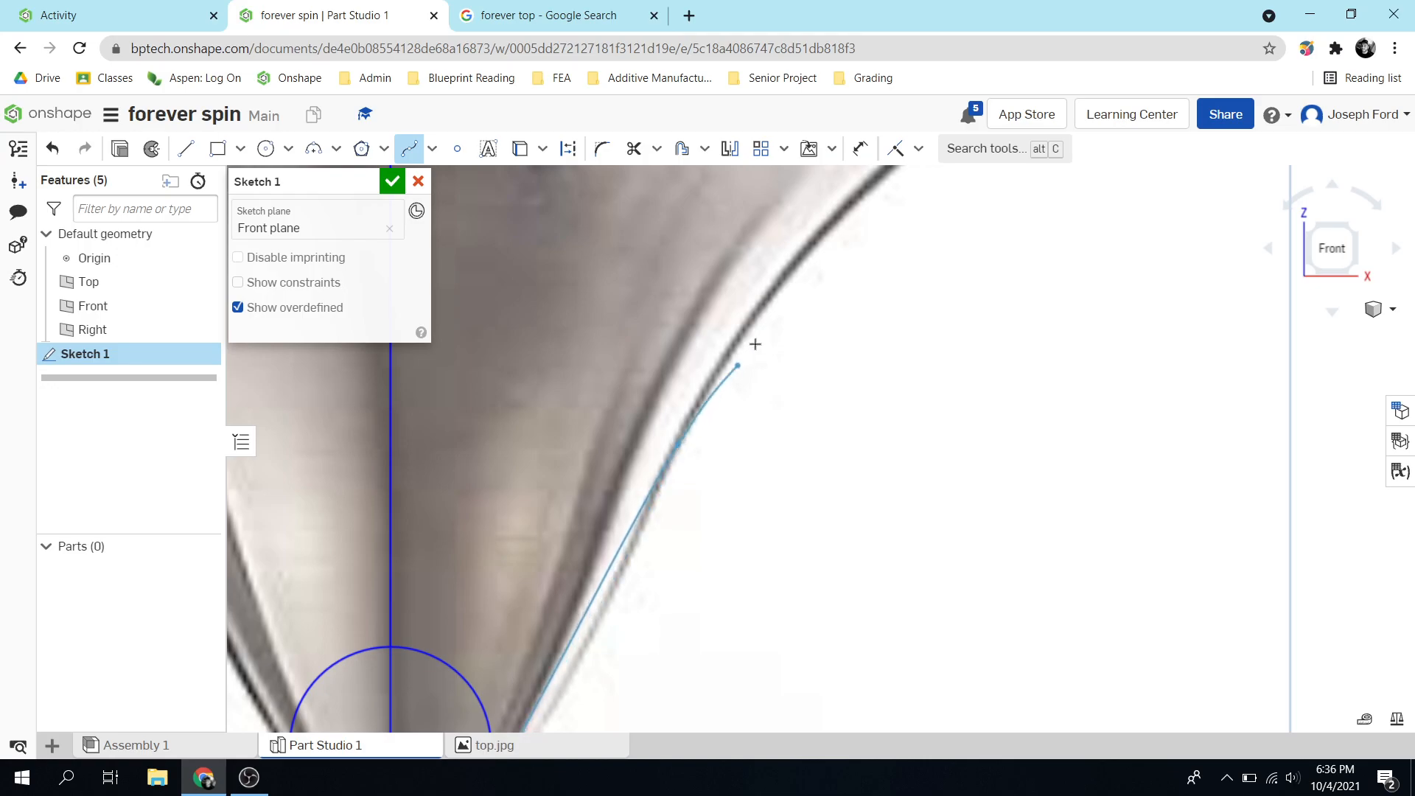
{"action": "scroll", "coordinate": [745, 354], "scroll_direction": "down", "scroll_amount": 6}
{"action": "scroll", "coordinate": [785, 305], "scroll_direction": "up", "scroll_amount": 5}
{"action": "scroll", "coordinate": [786, 304], "scroll_direction": "up", "scroll_amount": 3}
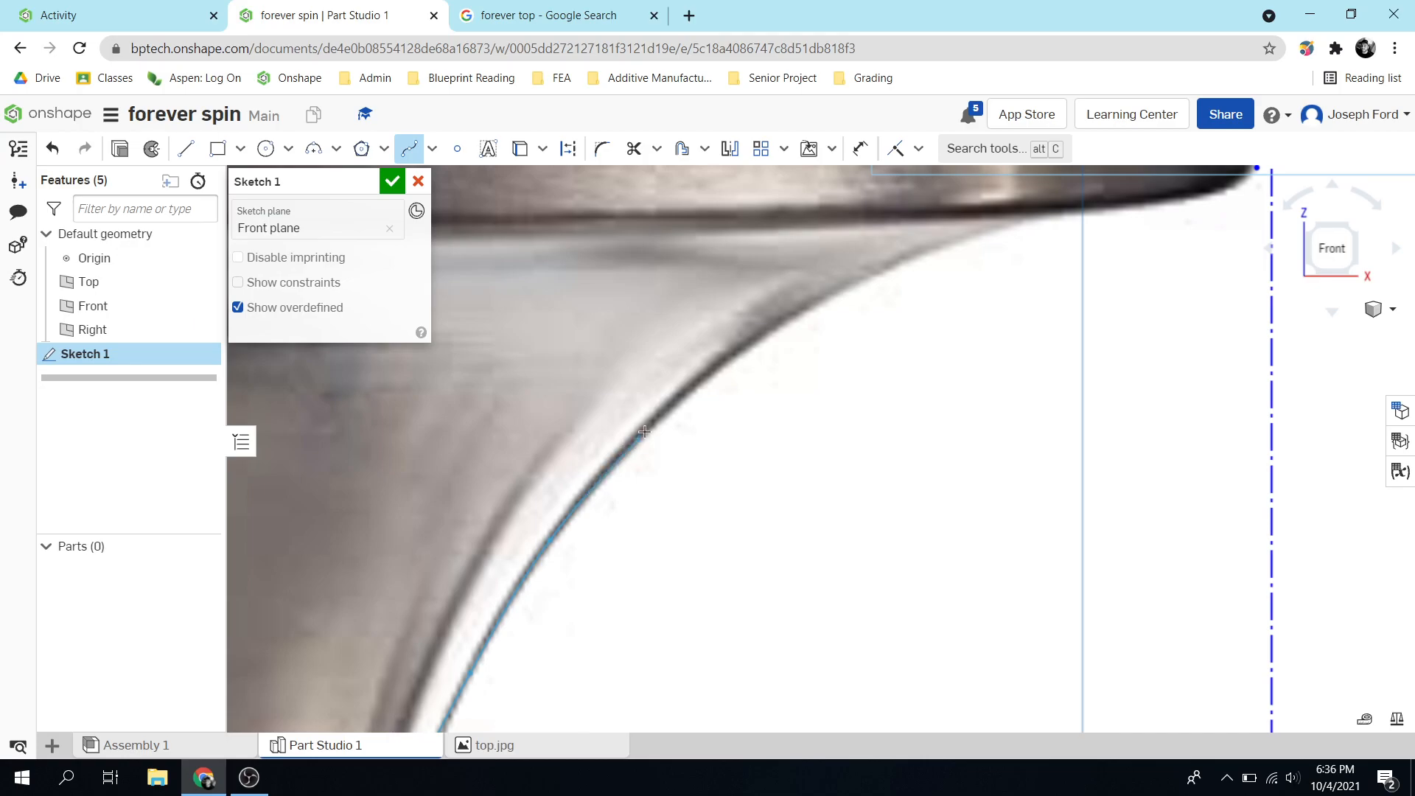
{"action": "left_click", "coordinate": [675, 400]}
{"action": "left_click", "coordinate": [800, 309]}
Step: Extend the second spline along the disc's underside and around its lower edge, ending it at the rim line's lower endpoint
{"action": "scroll", "coordinate": [1065, 252], "scroll_direction": "down", "scroll_amount": 8}
{"action": "scroll", "coordinate": [1066, 247], "scroll_direction": "up", "scroll_amount": 10}
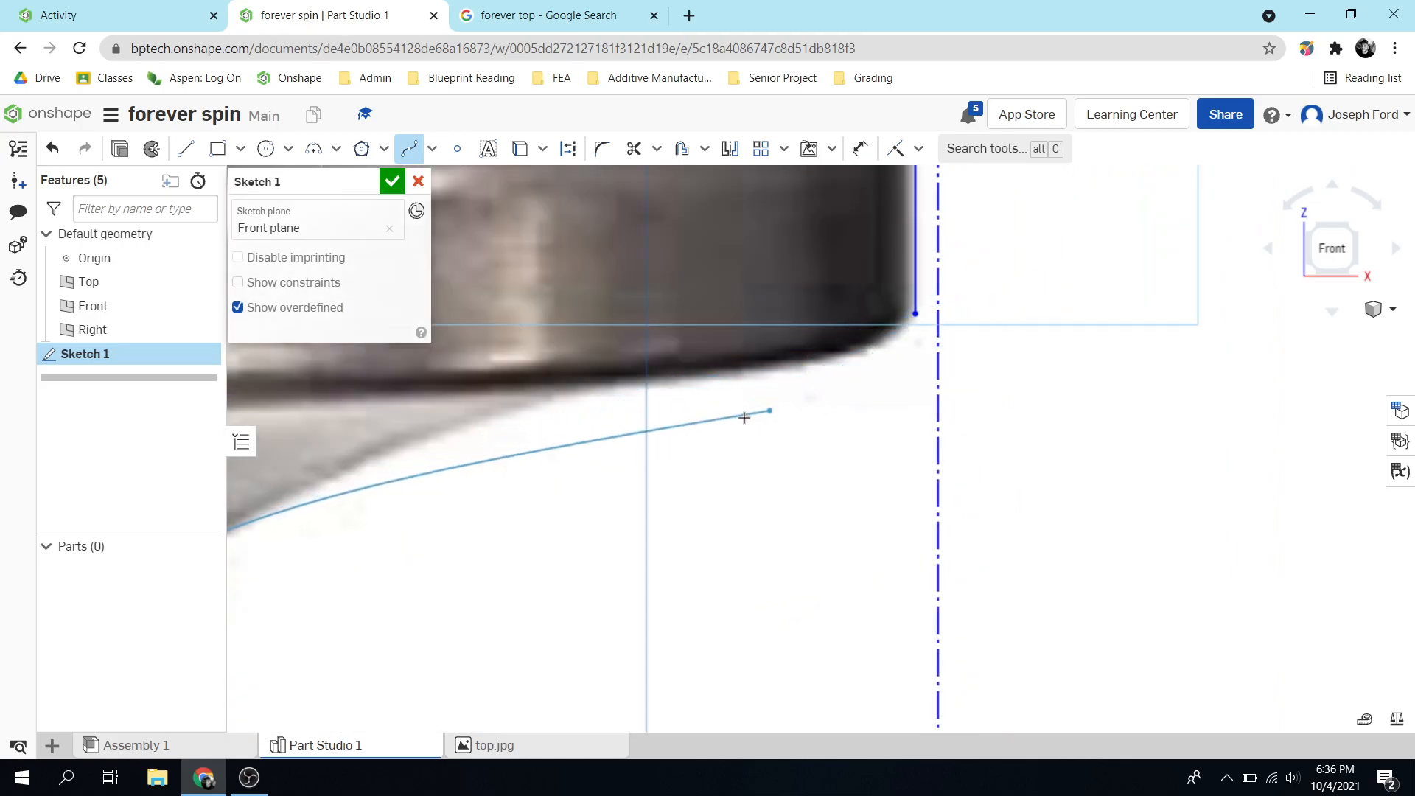
{"action": "left_click", "coordinate": [442, 431]}
{"action": "left_click", "coordinate": [553, 398]}
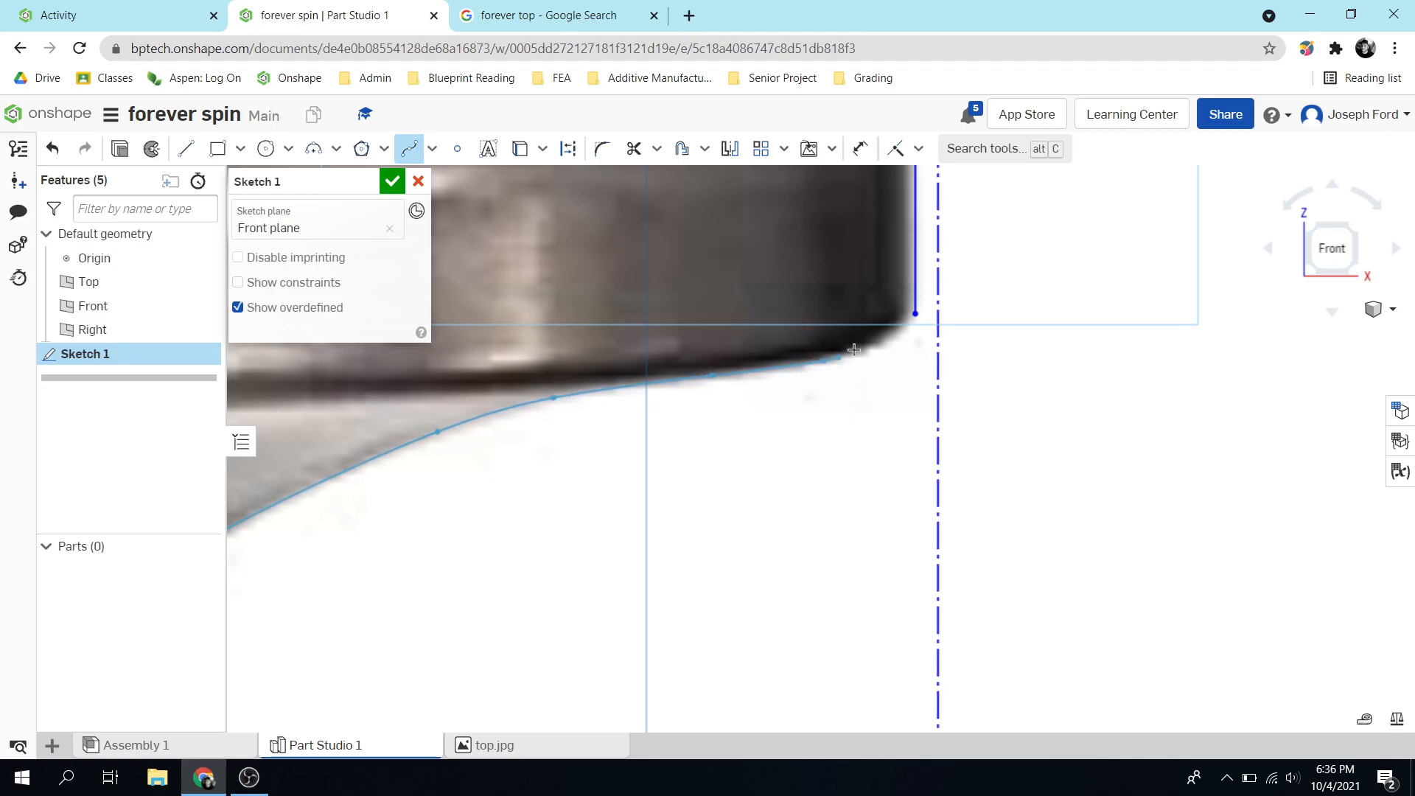
{"action": "double_click", "coordinate": [912, 316]}
{"action": "left_click", "coordinate": [918, 317]}
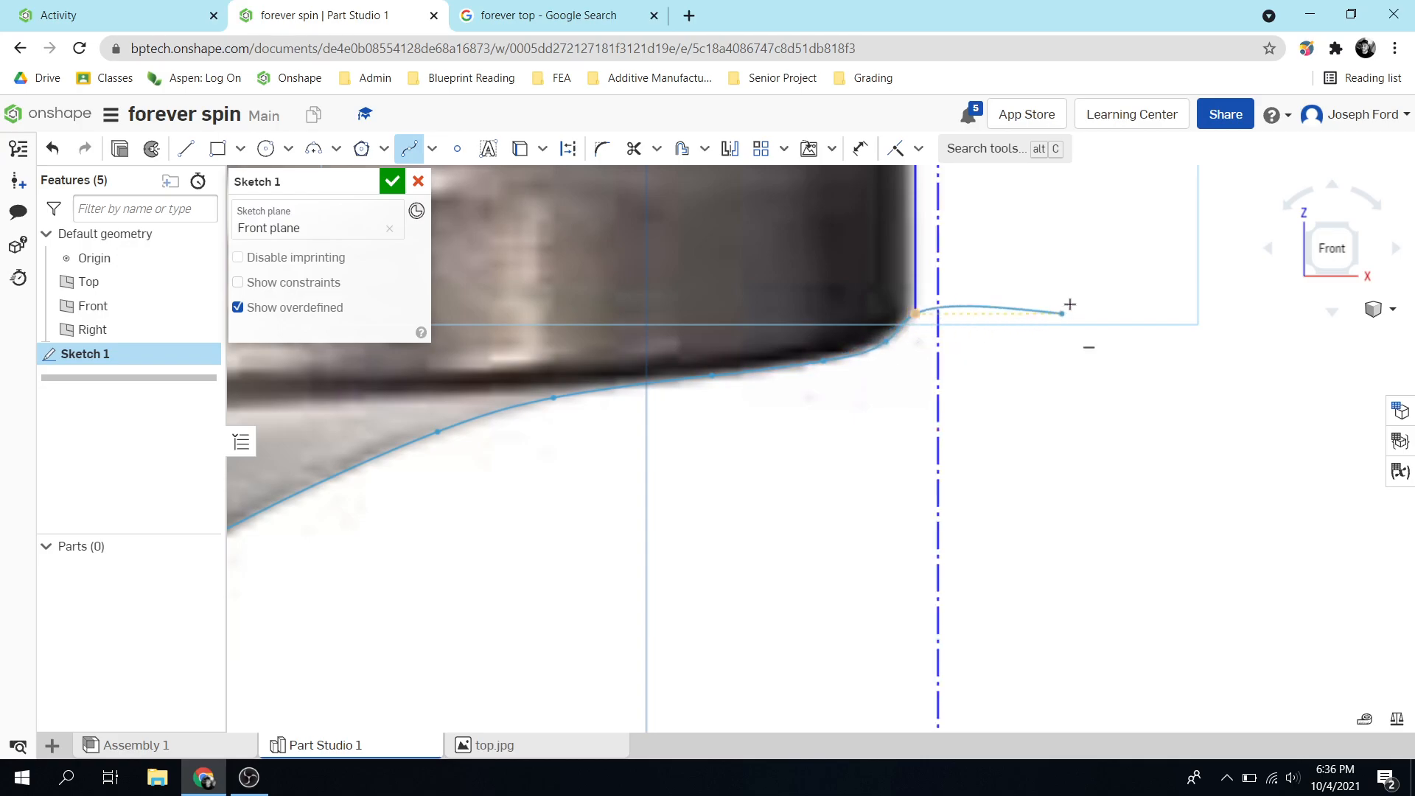
{"action": "key", "text": "Escape"}
Step: Inspect how the lower spline fits the image outline between the disc's underside and the bottom circle
{"action": "scroll", "coordinate": [692, 537], "scroll_direction": "down", "scroll_amount": 8}
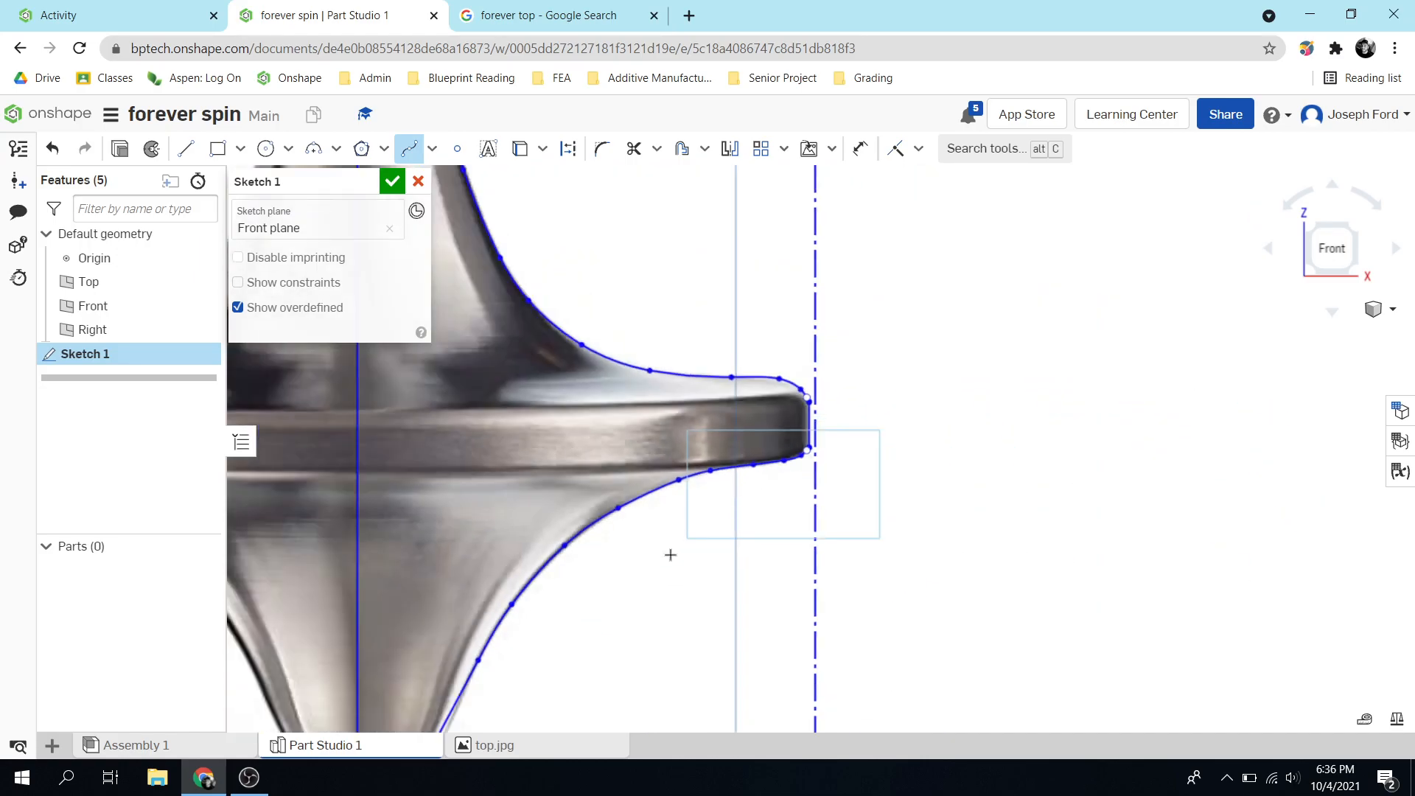
{"action": "scroll", "coordinate": [559, 656], "scroll_direction": "up", "scroll_amount": 6}
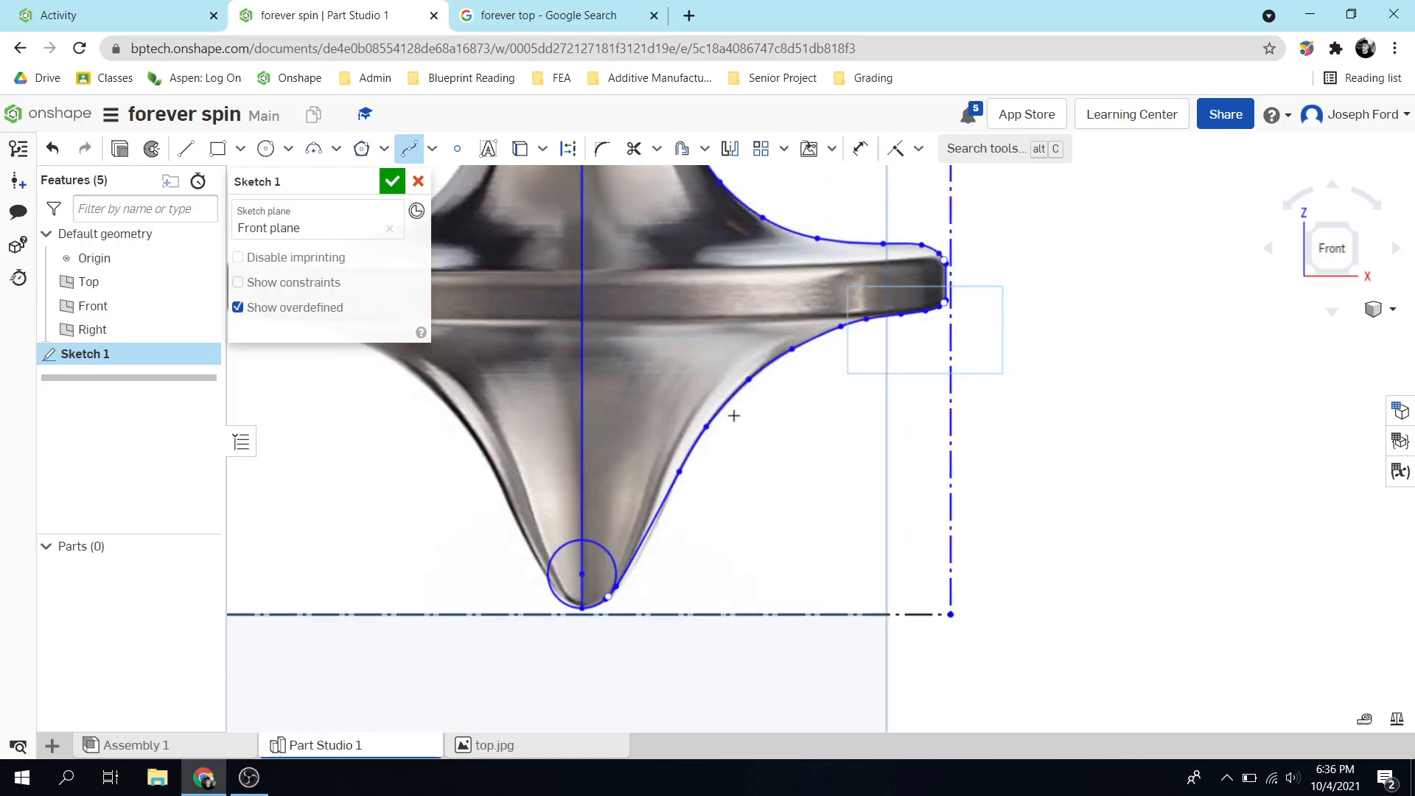
{"action": "scroll", "coordinate": [649, 536], "scroll_direction": "up", "scroll_amount": 5}
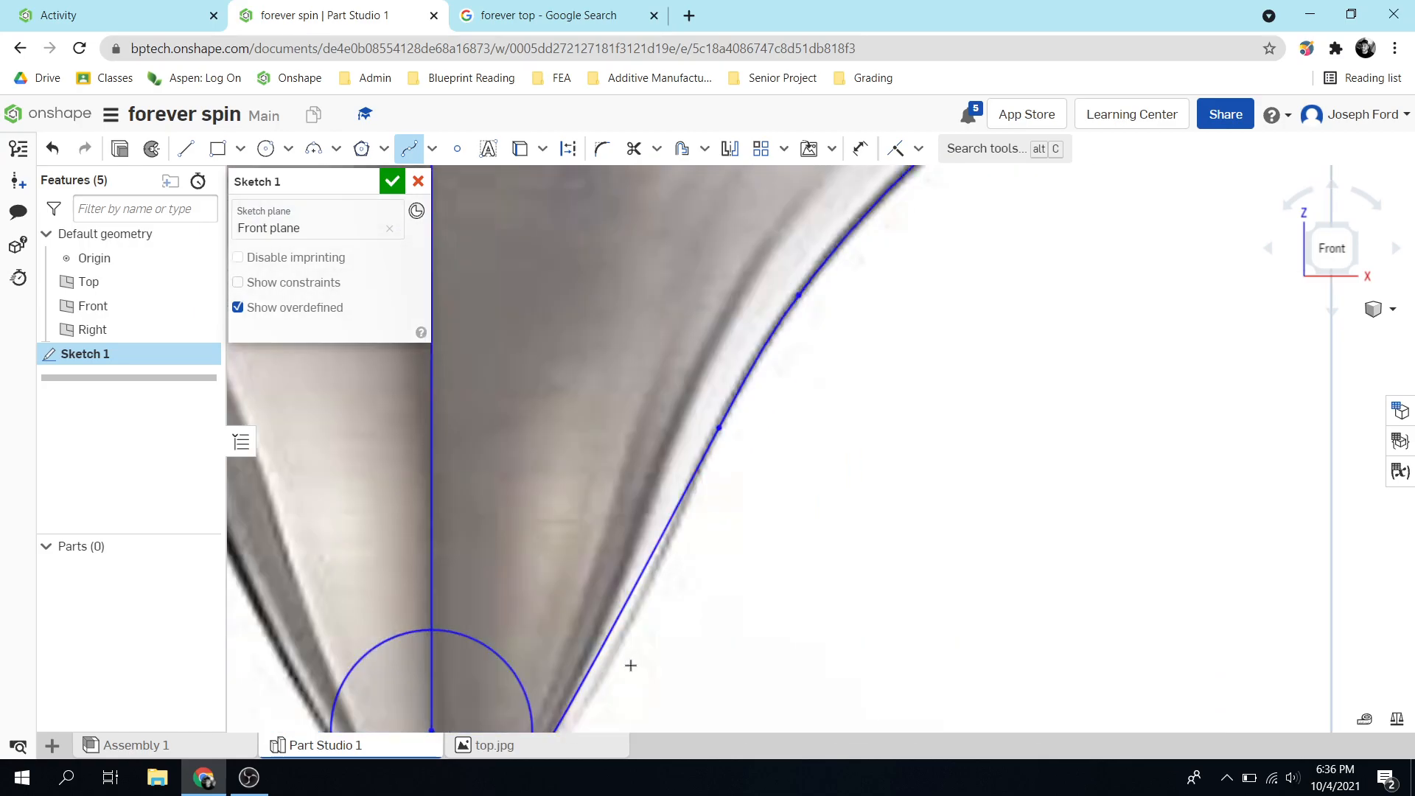
{"action": "scroll", "coordinate": [701, 616], "scroll_direction": "down", "scroll_amount": 8}
{"action": "scroll", "coordinate": [666, 622], "scroll_direction": "up", "scroll_amount": 7}
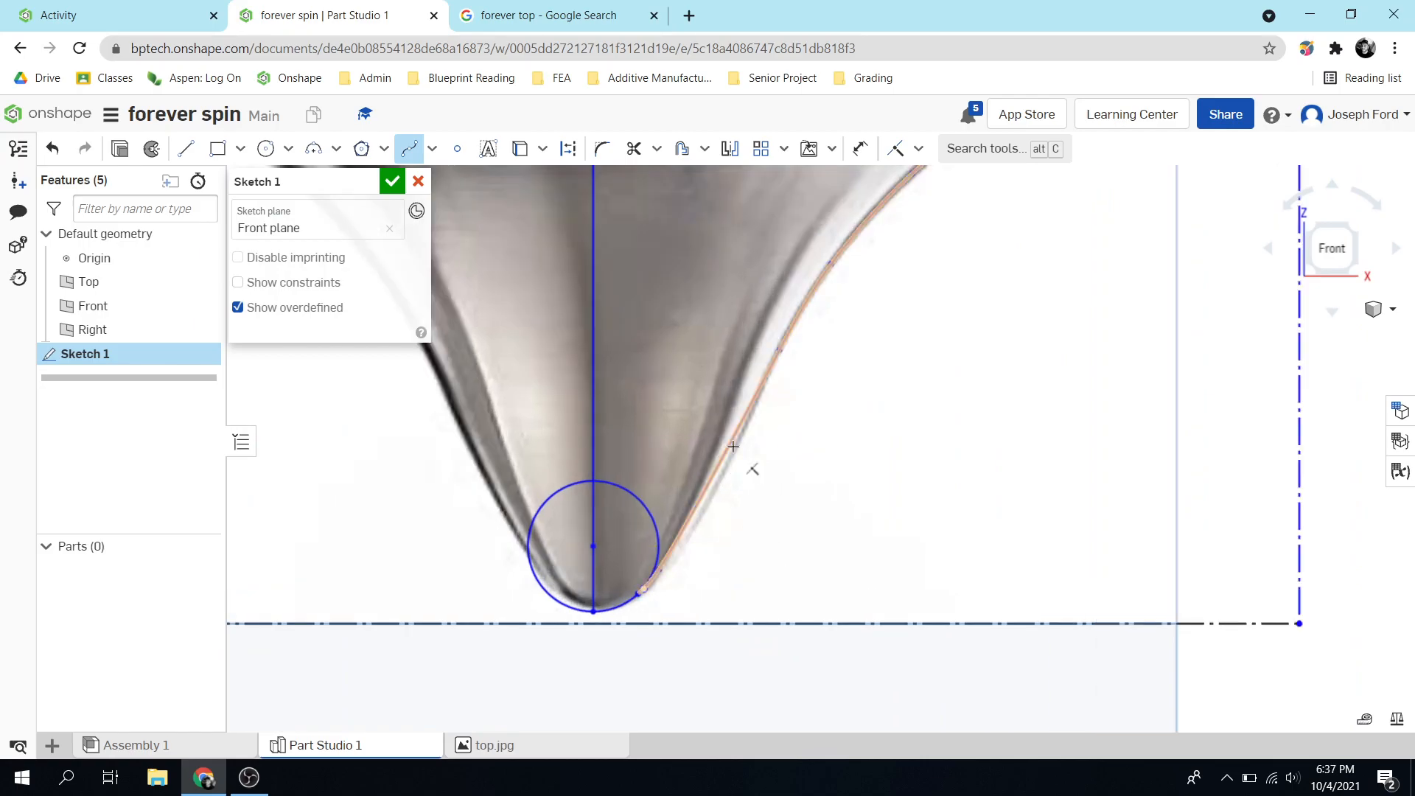
Step: Add a point to the lower spline just above the bottom circle and pull it outward onto the cone's right outline
{"action": "left_click", "coordinate": [457, 148]}
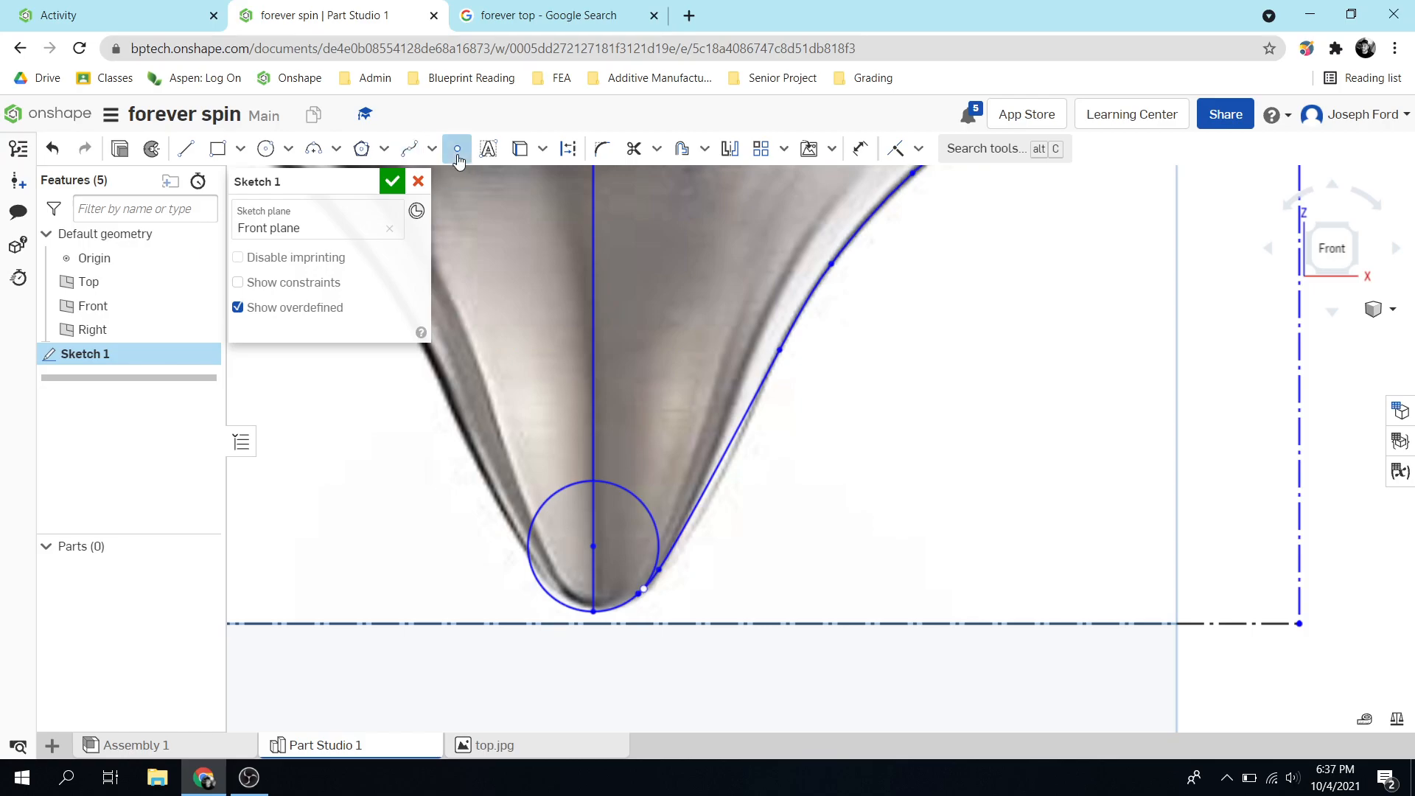
{"action": "left_click", "coordinate": [723, 456]}
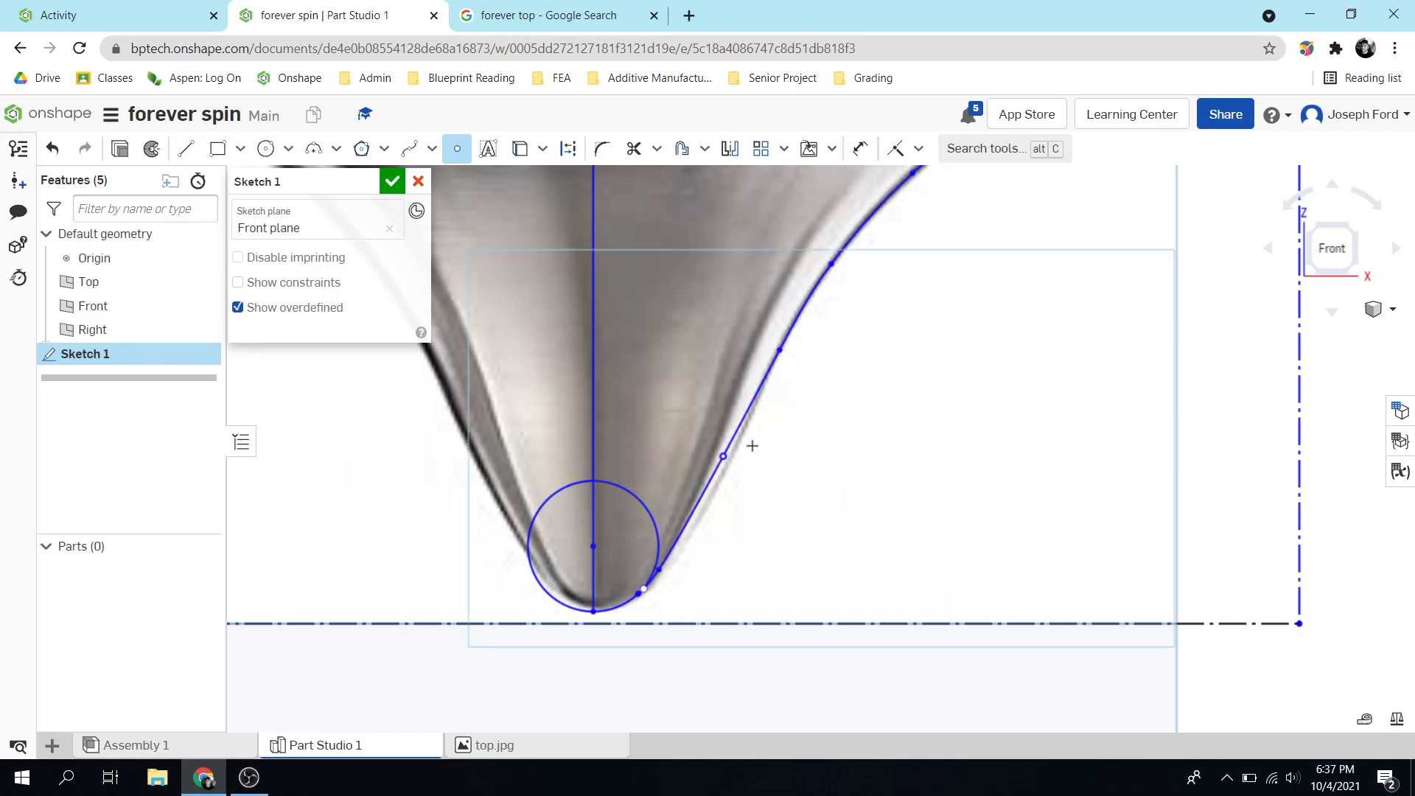
{"action": "left_click", "coordinate": [457, 148]}
{"action": "scroll", "coordinate": [705, 479], "scroll_direction": "up", "scroll_amount": 2}
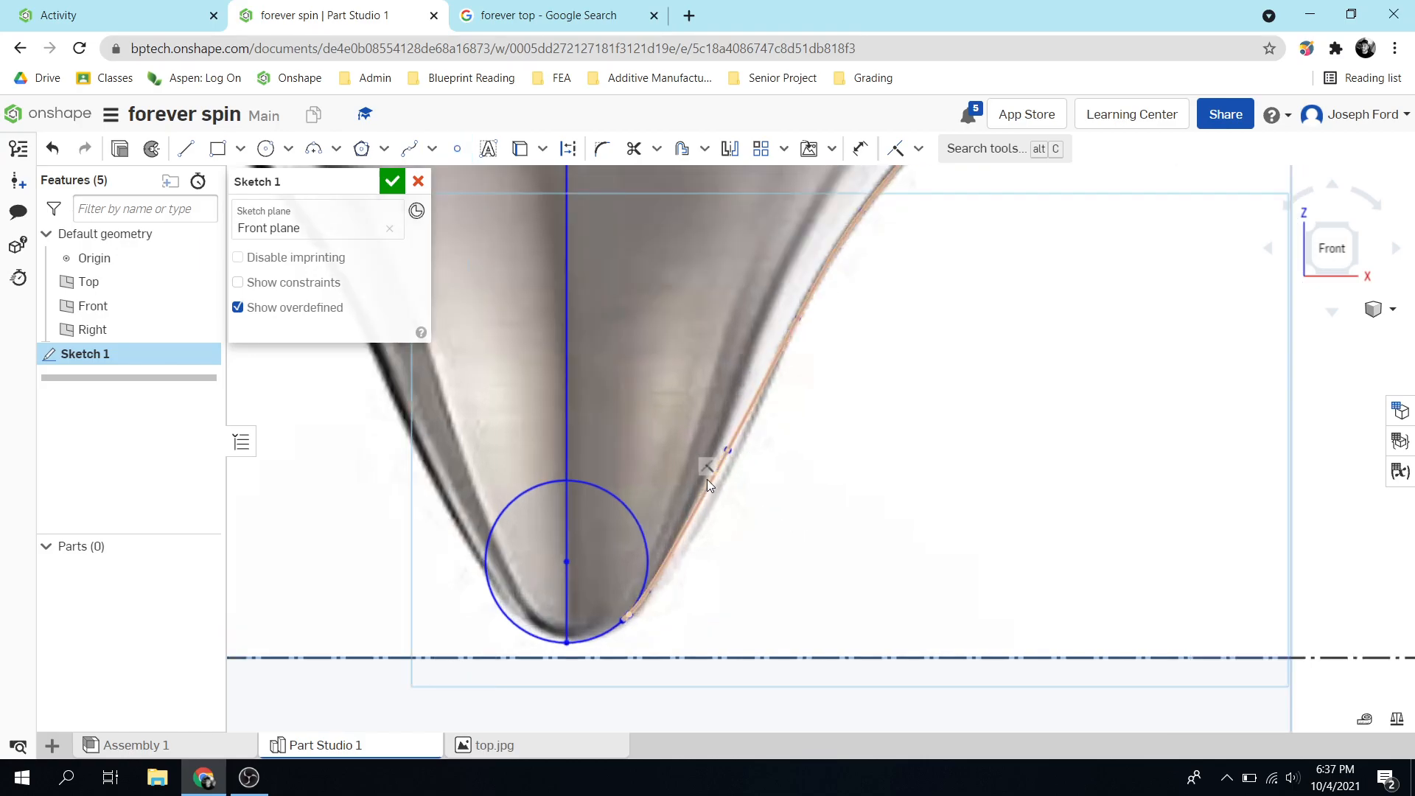
{"action": "left_click_drag", "start_coordinate": [730, 449], "coordinate": [731, 466]}
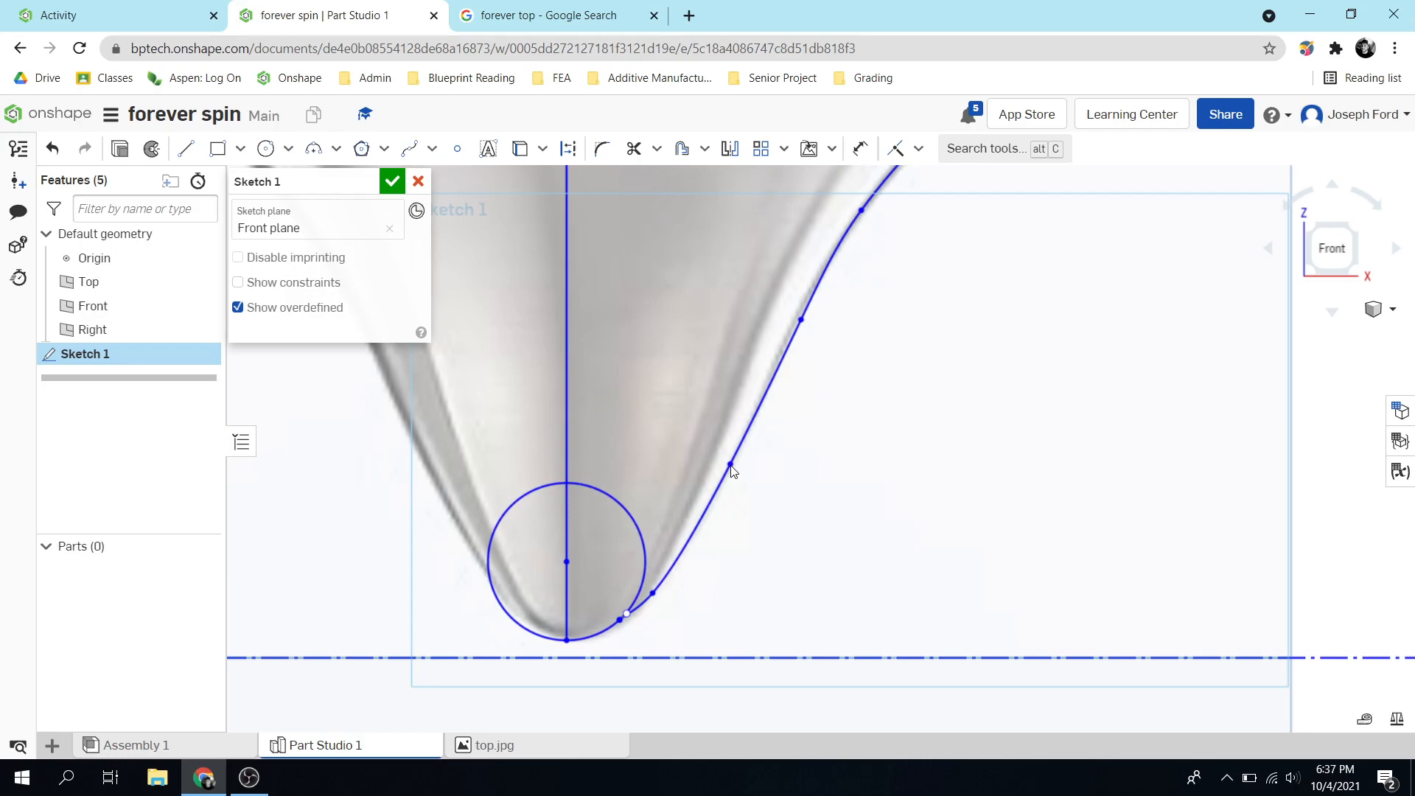
Step: Trim the top circle down to its upper-right quarter arc between the centreline and the upper spline
{"action": "scroll", "coordinate": [732, 469], "scroll_direction": "down", "scroll_amount": 6}
{"action": "scroll", "coordinate": [855, 443], "scroll_direction": "down", "scroll_amount": 5}
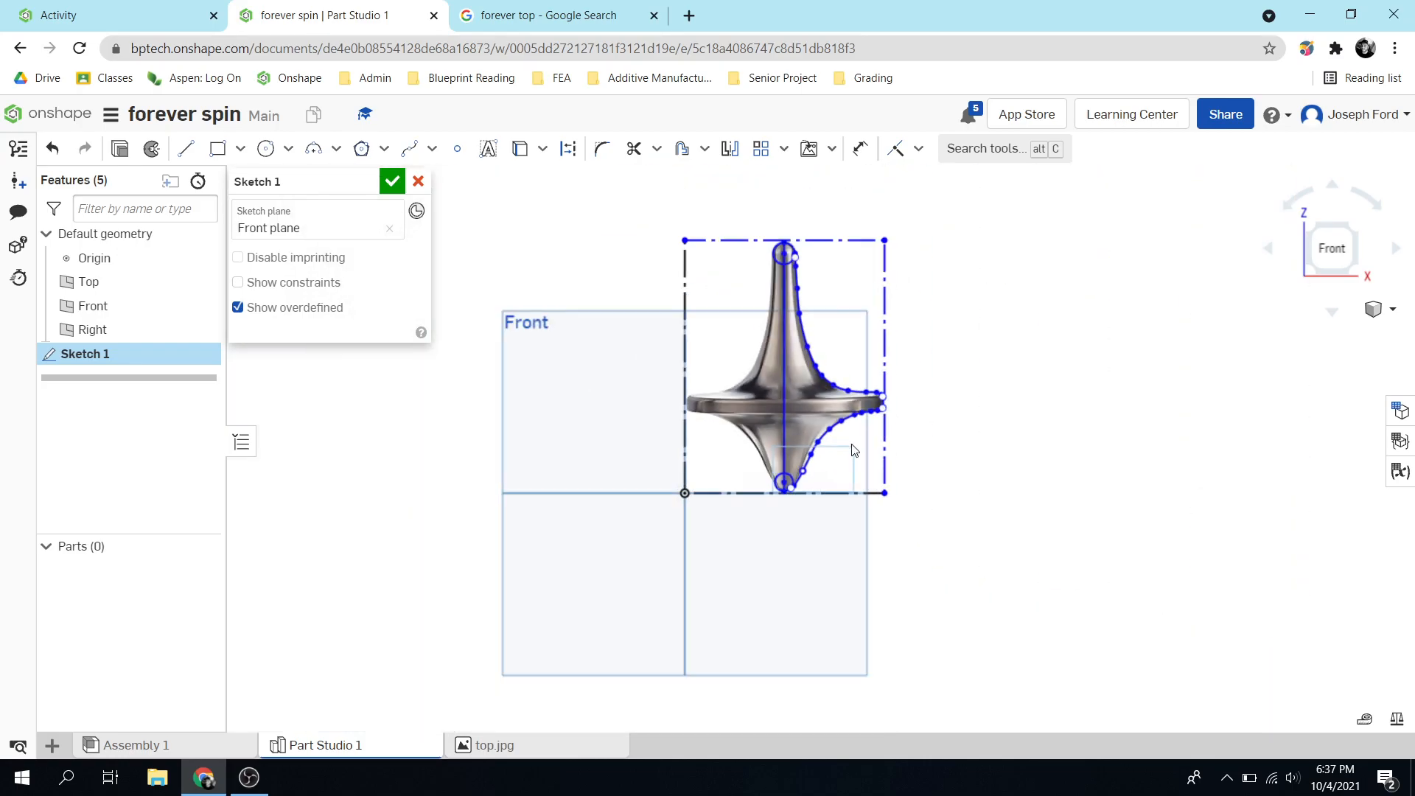
{"action": "scroll", "coordinate": [847, 449], "scroll_direction": "up", "scroll_amount": 3}
{"action": "scroll", "coordinate": [840, 420], "scroll_direction": "down", "scroll_amount": 4}
{"action": "scroll", "coordinate": [833, 394], "scroll_direction": "up", "scroll_amount": 3}
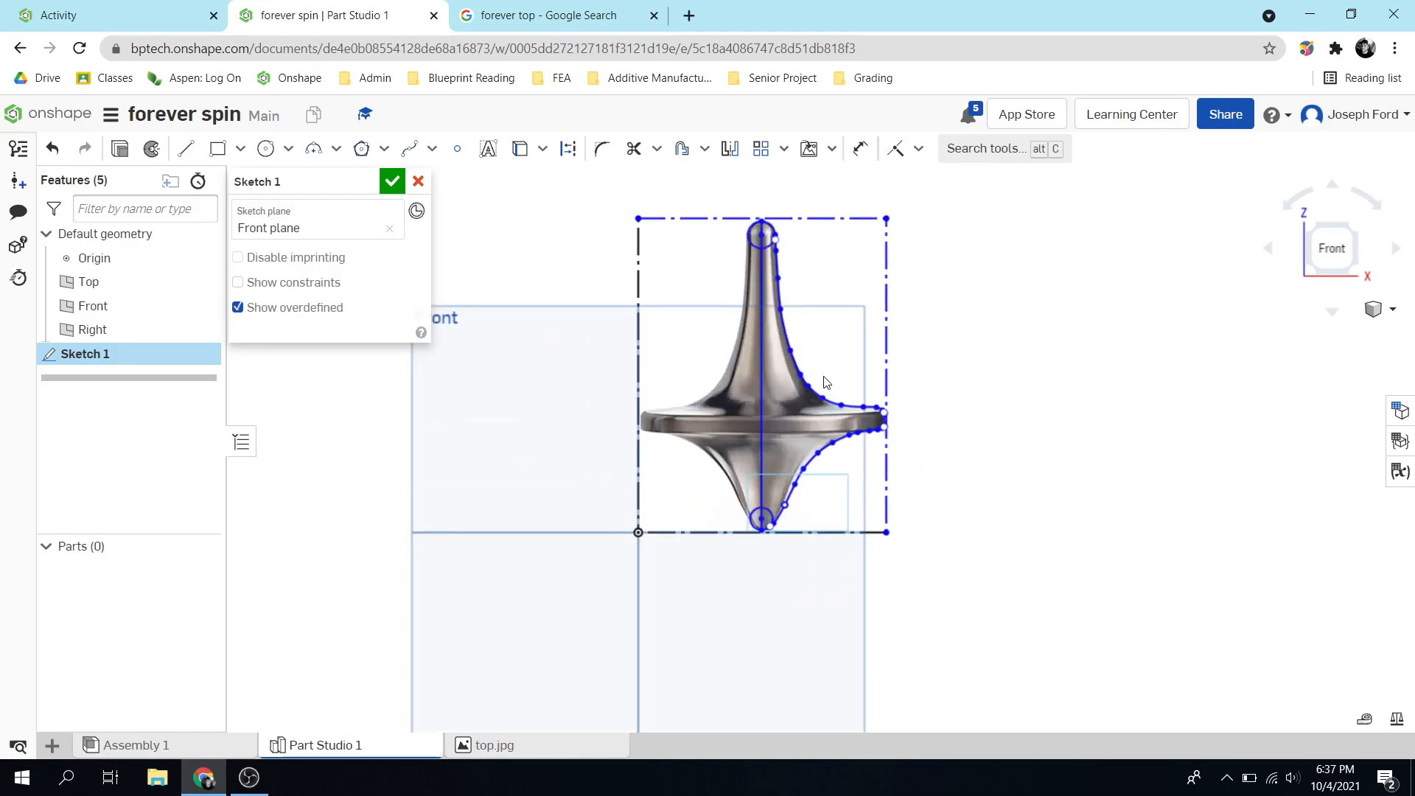
{"action": "scroll", "coordinate": [819, 257], "scroll_direction": "up", "scroll_amount": 1}
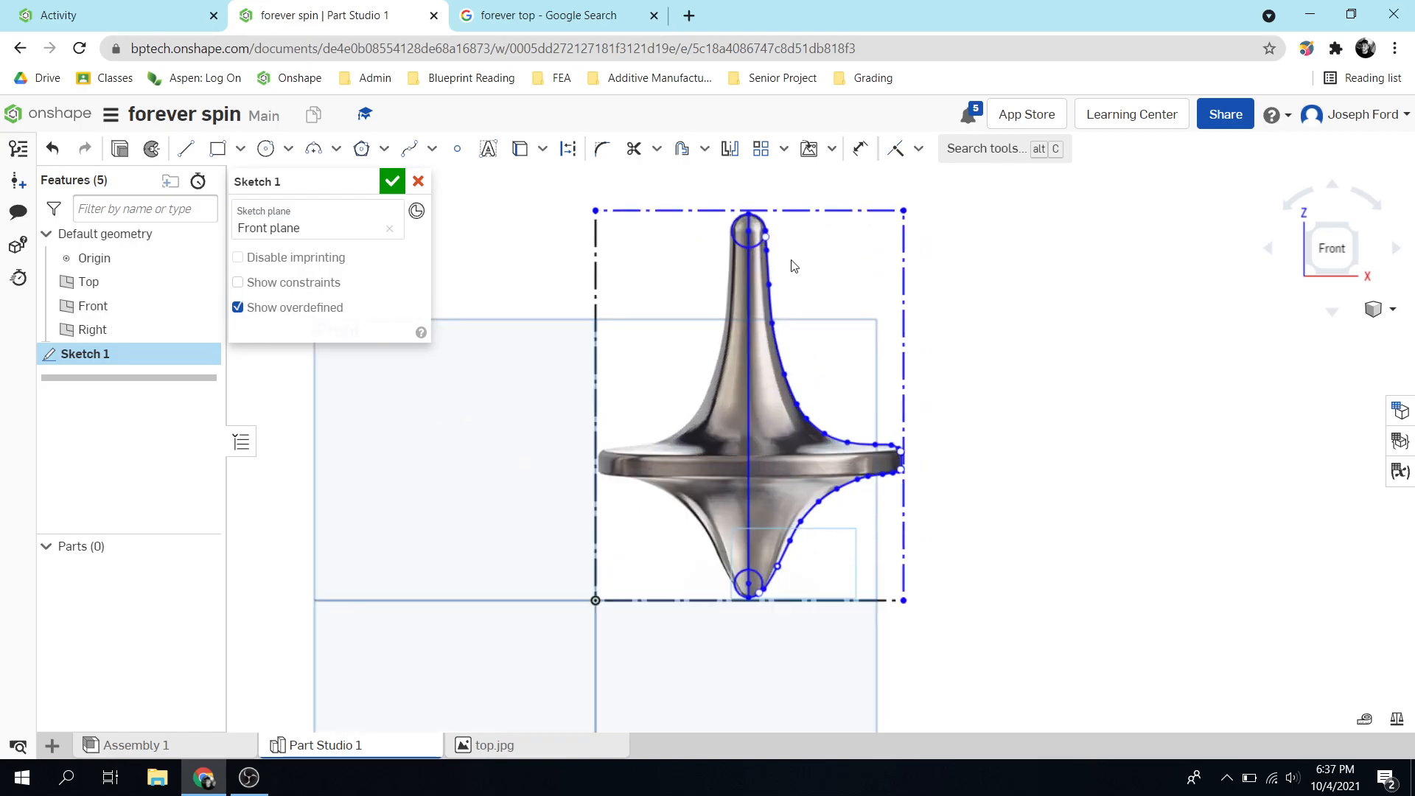
{"action": "scroll", "coordinate": [794, 262], "scroll_direction": "up", "scroll_amount": 1}
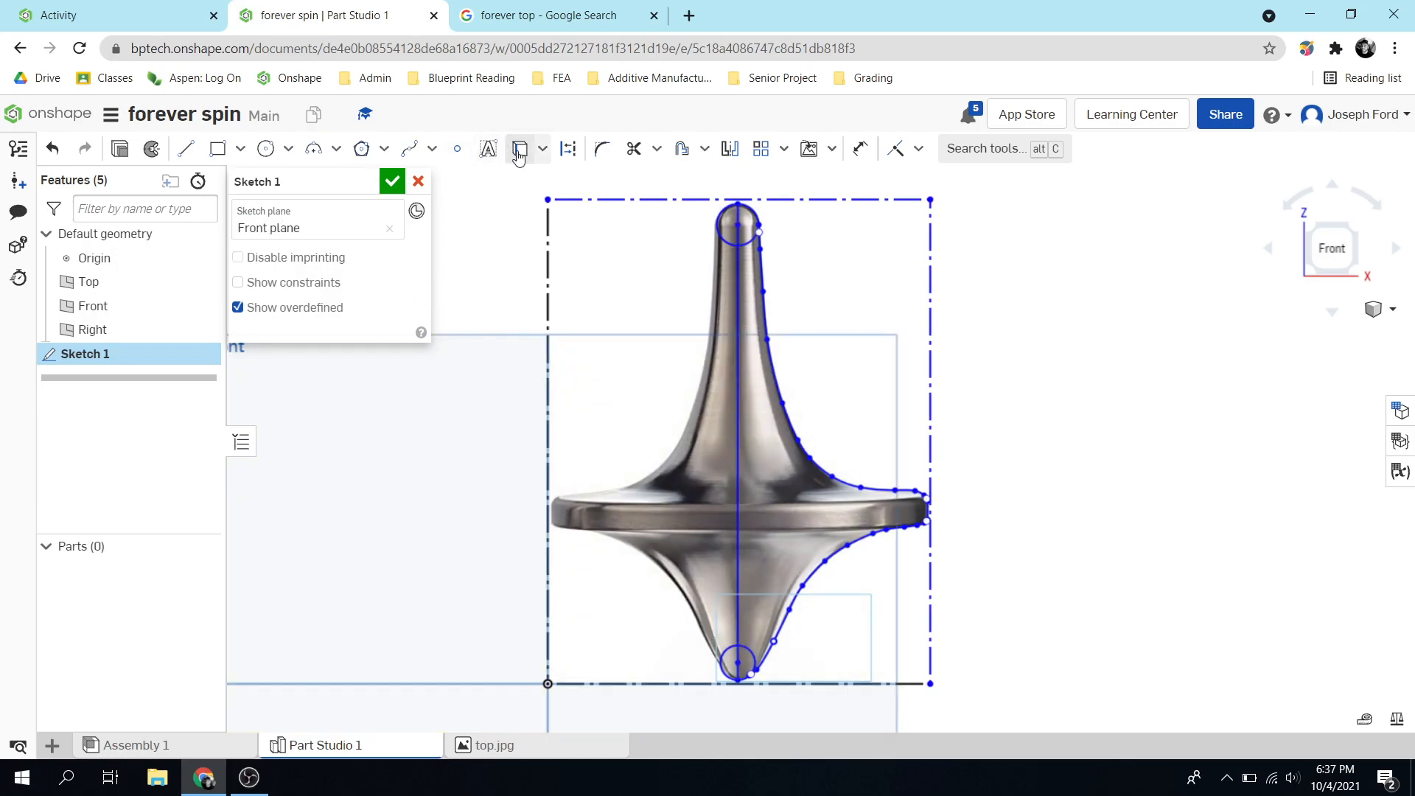
{"action": "left_click", "coordinate": [634, 151]}
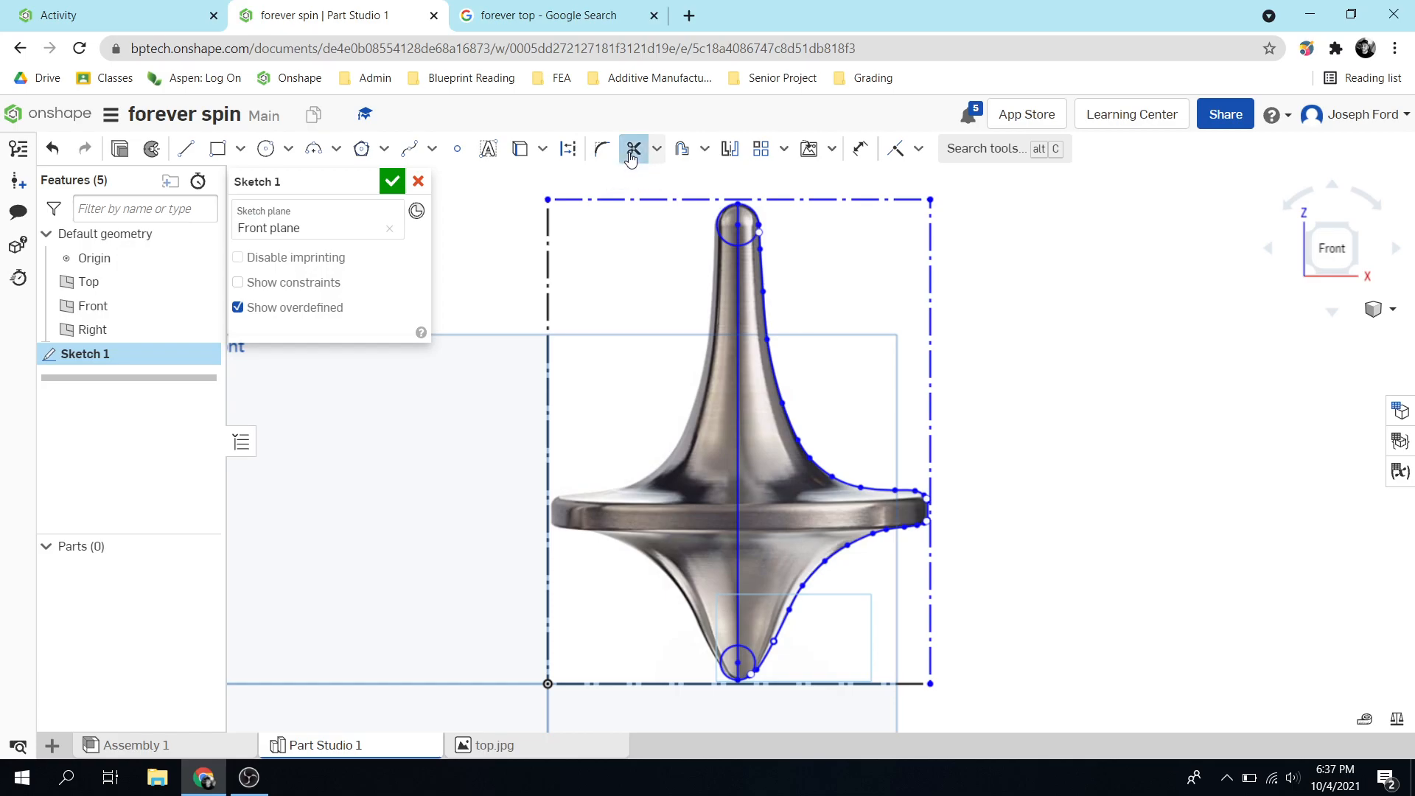
{"action": "scroll", "coordinate": [754, 210], "scroll_direction": "up", "scroll_amount": 8}
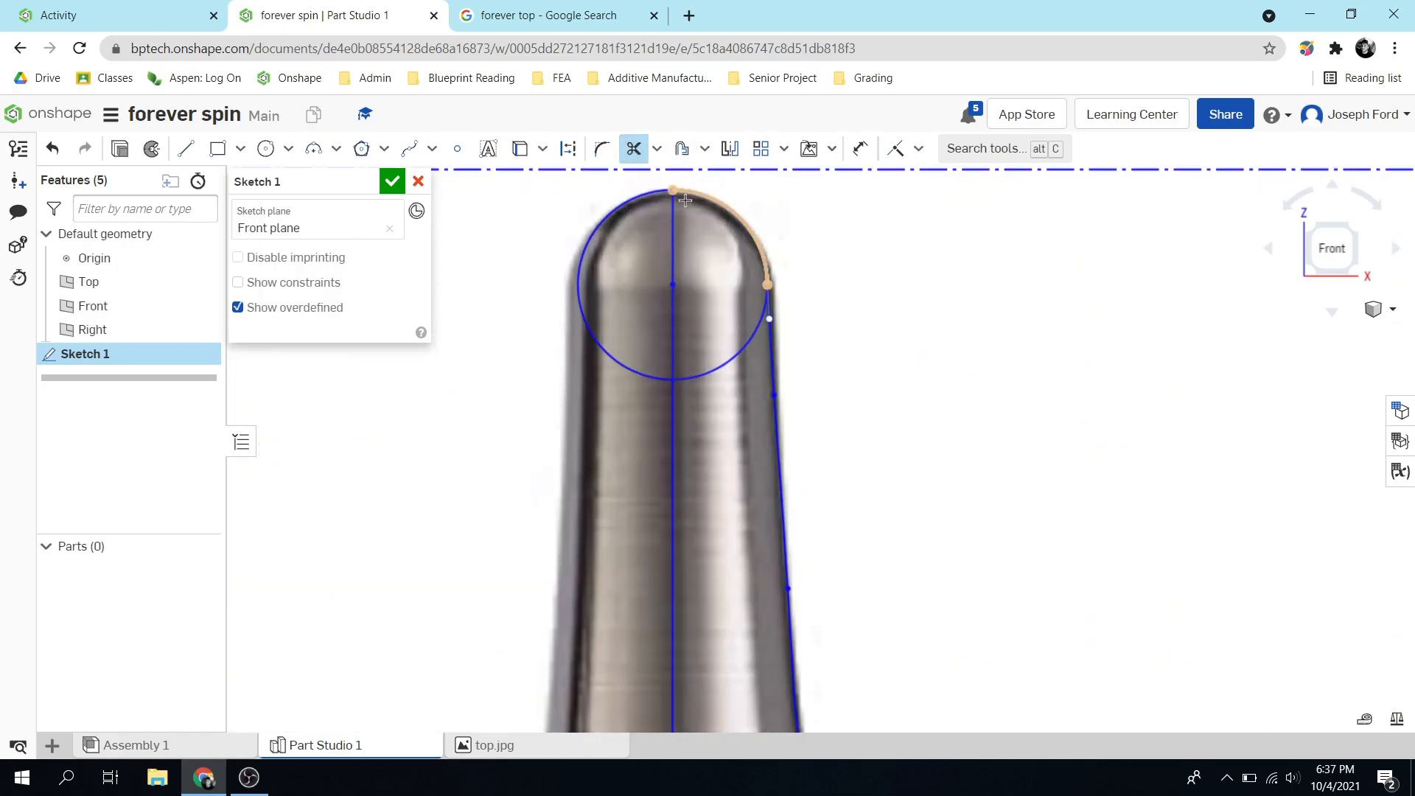
{"action": "left_click", "coordinate": [633, 202]}
{"action": "left_click", "coordinate": [737, 353]}
Step: Trim the bottom circle down to the short arc between the centreline's lower end and the lower spline
{"action": "scroll", "coordinate": [796, 553], "scroll_direction": "down", "scroll_amount": 10}
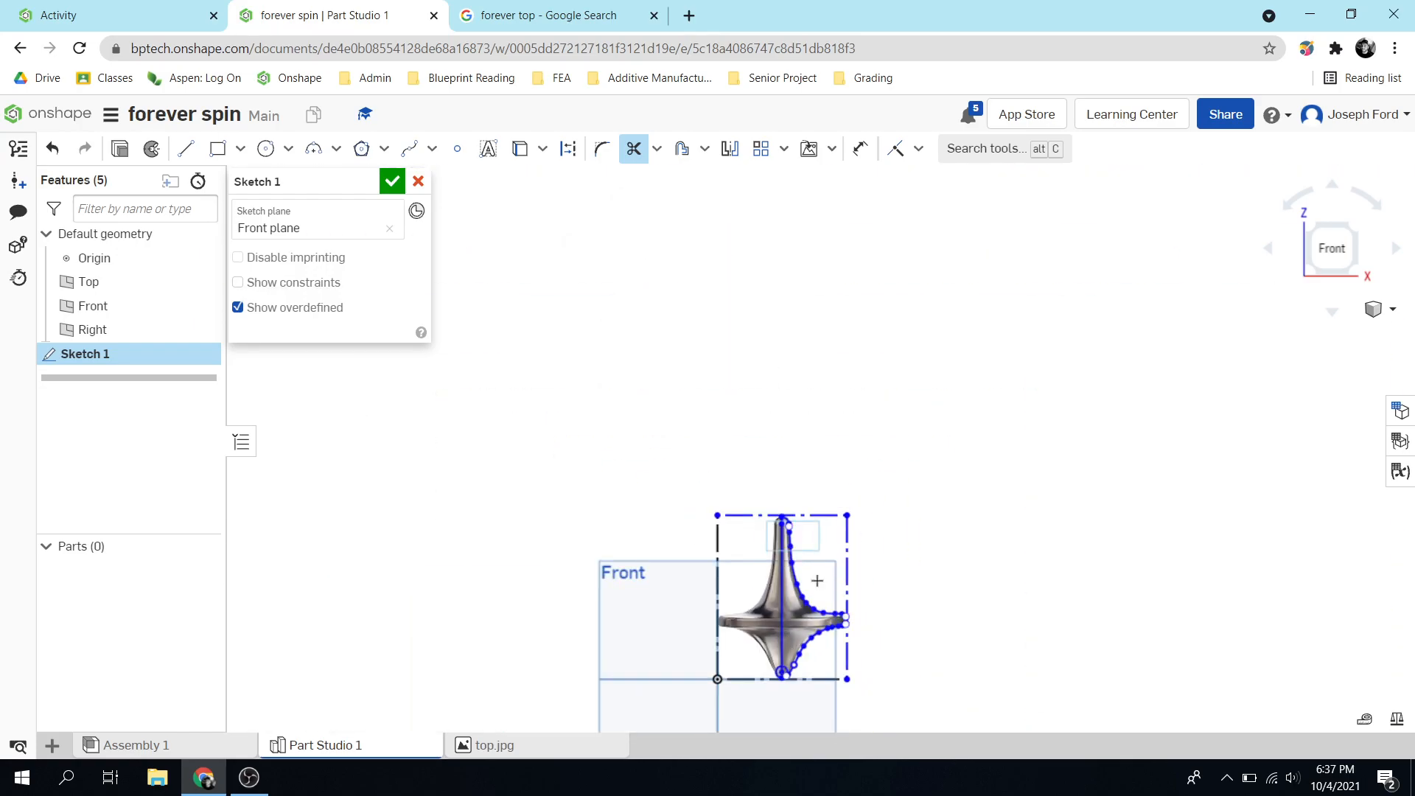
{"action": "scroll", "coordinate": [800, 654], "scroll_direction": "up", "scroll_amount": 5}
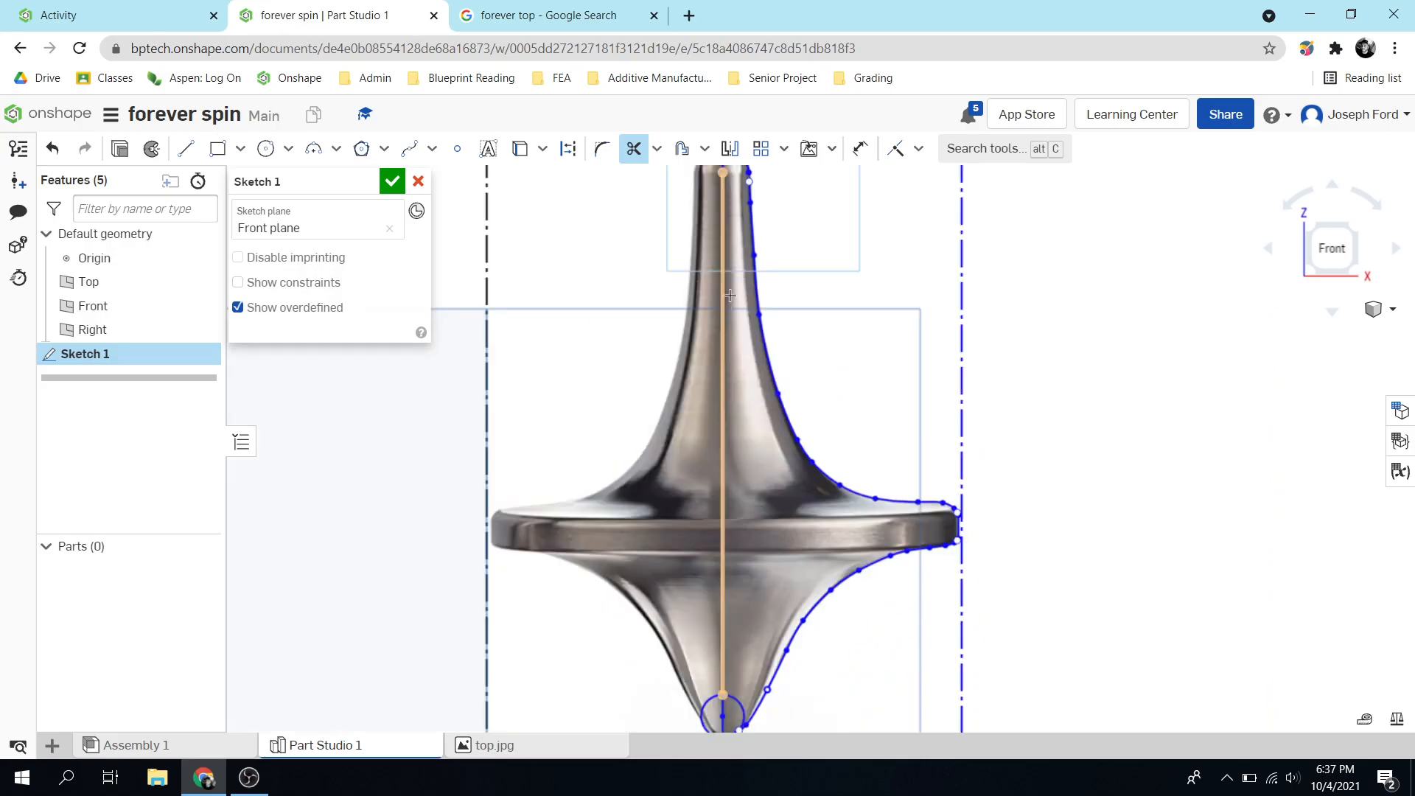
{"action": "scroll", "coordinate": [749, 627], "scroll_direction": "down", "scroll_amount": 5}
{"action": "scroll", "coordinate": [748, 628], "scroll_direction": "up", "scroll_amount": 6}
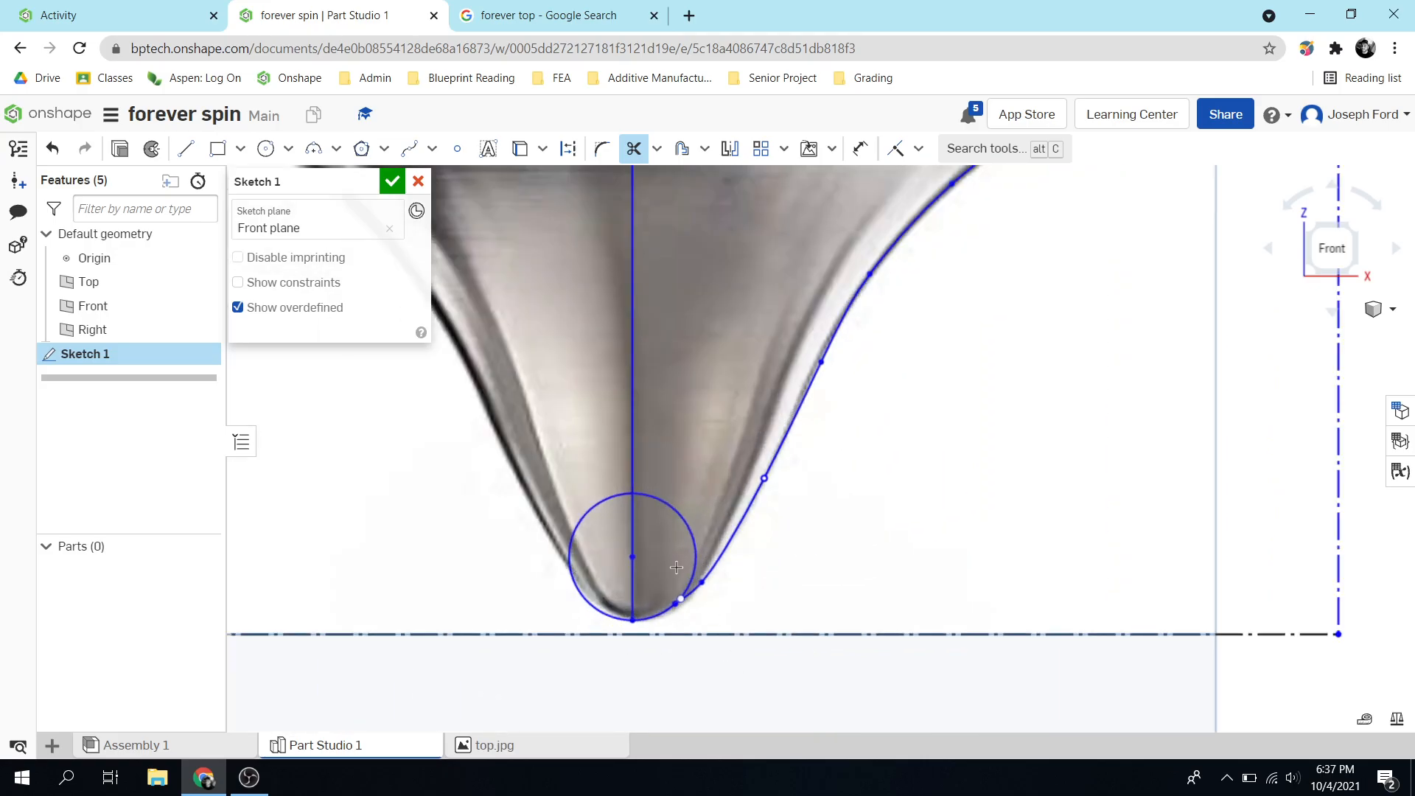
{"action": "left_click", "coordinate": [672, 513]}
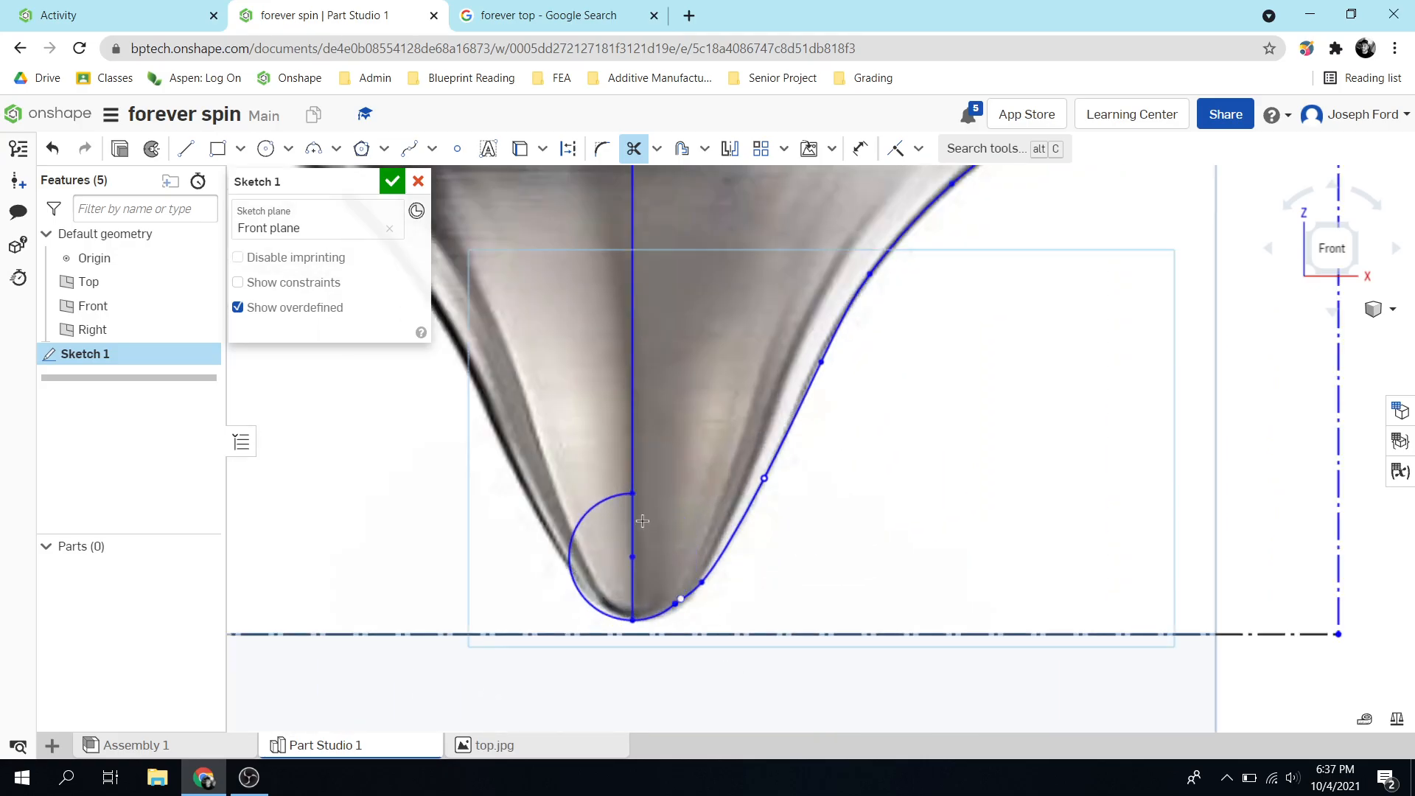
{"action": "left_click", "coordinate": [583, 517]}
{"action": "scroll", "coordinate": [672, 613], "scroll_direction": "up", "scroll_amount": 2}
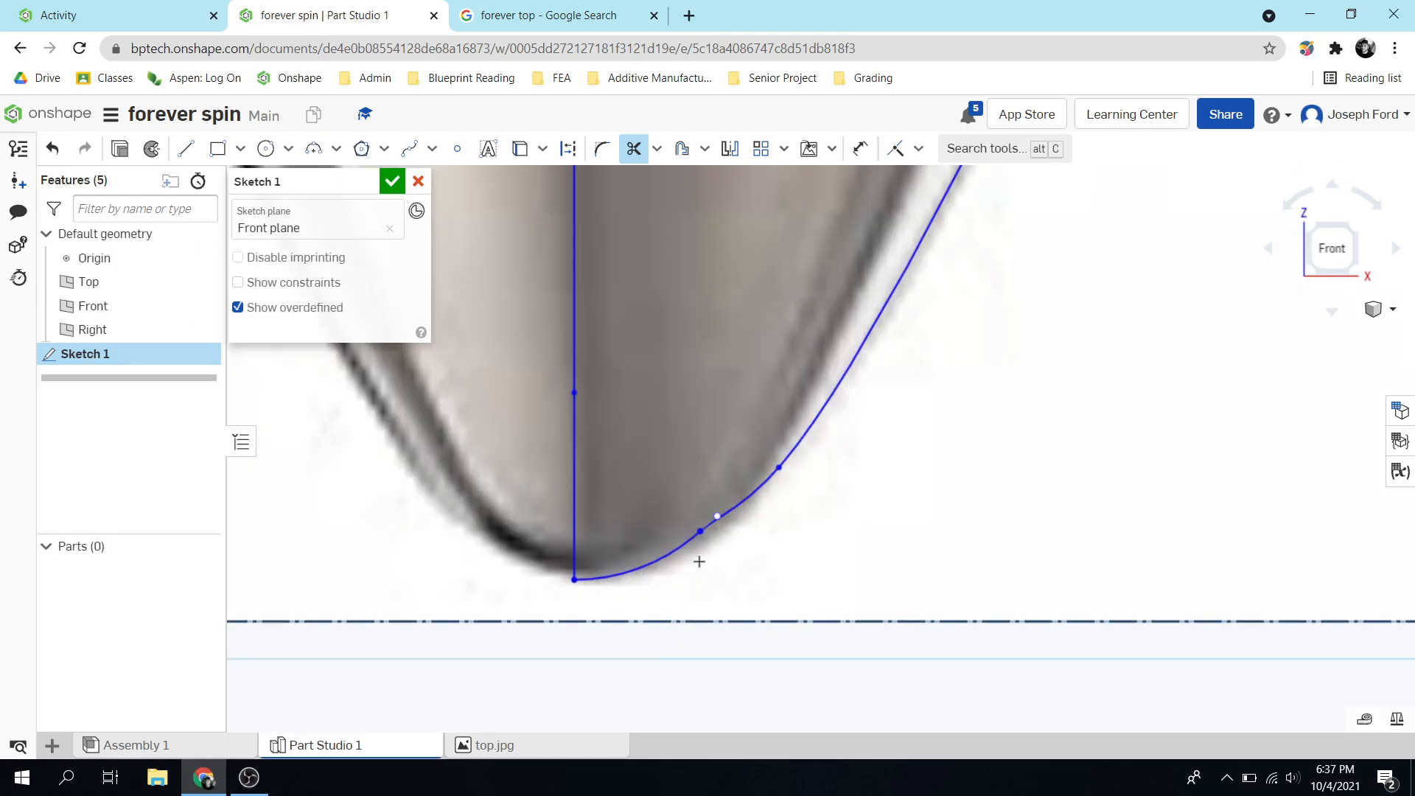
Step: Reshape the lower spline's start where it meets the bottom arc so the tip follows the image outline more smoothly
{"action": "left_click", "coordinate": [634, 148]}
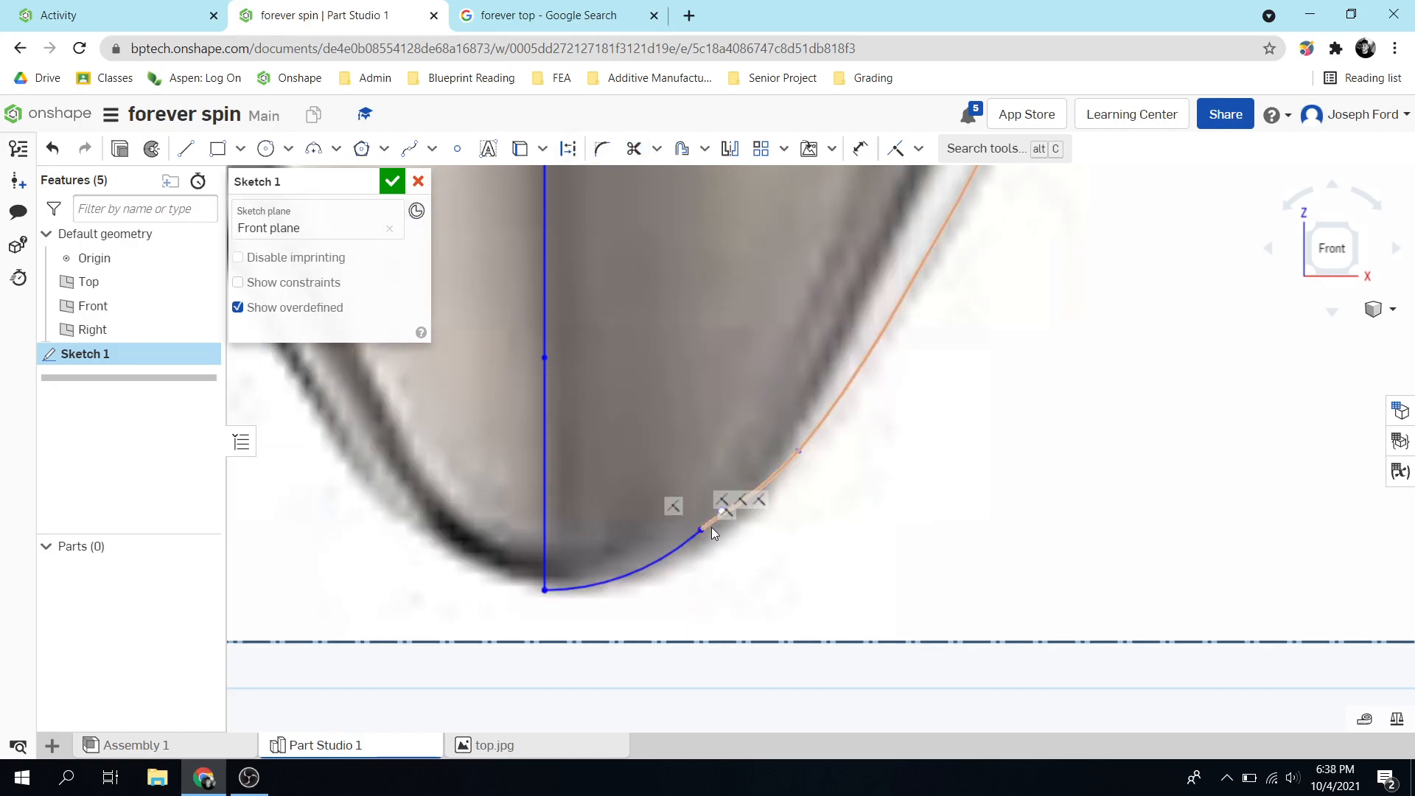
{"action": "scroll", "coordinate": [704, 533], "scroll_direction": "up", "scroll_amount": 1}
{"action": "mouse_move", "coordinate": [712, 543]}
{"action": "left_mouse_down"}
{"action": "mouse_move", "coordinate": [725, 509]}
{"action": "mouse_move", "coordinate": [713, 497]}
{"action": "mouse_move", "coordinate": [739, 510]}
{"action": "left_mouse_up"}
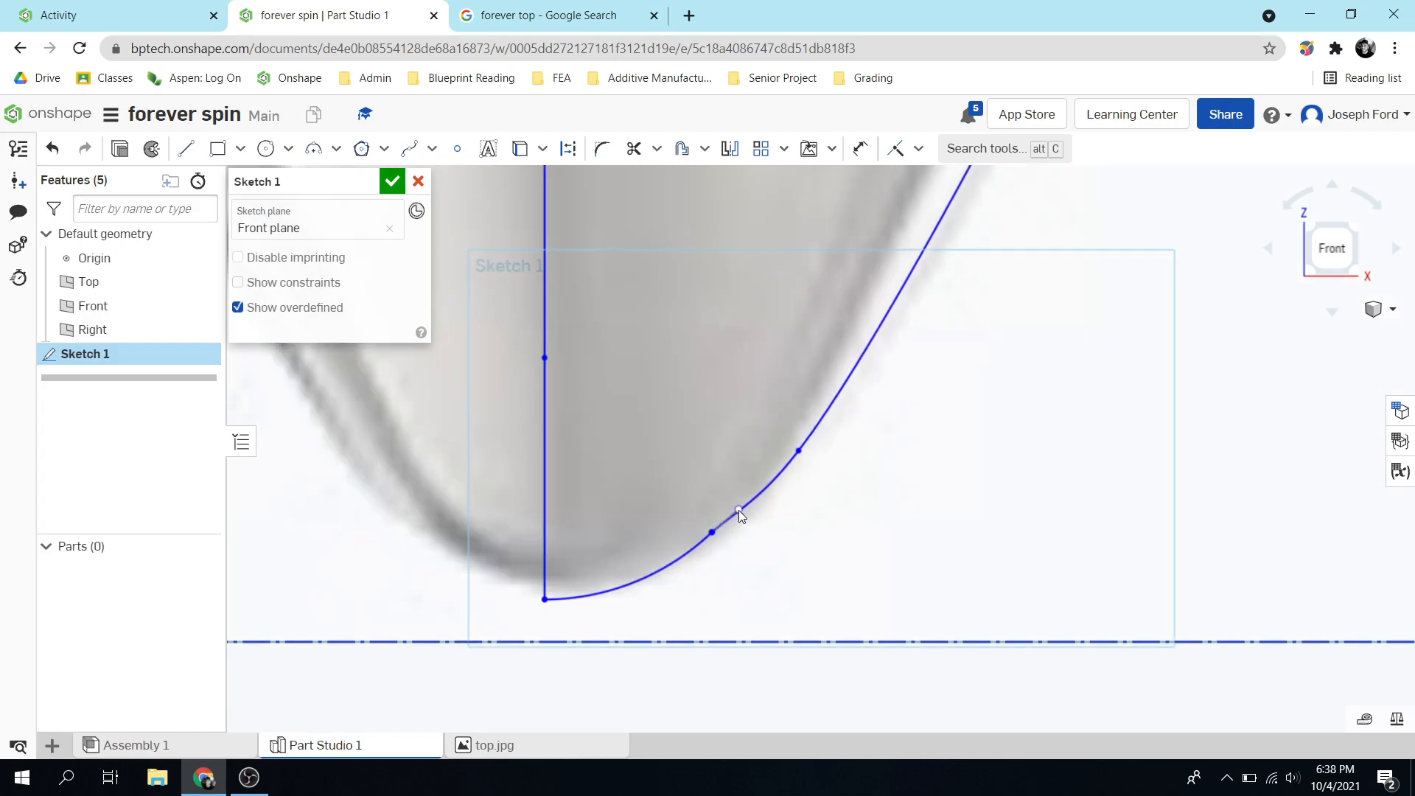
{"action": "scroll", "coordinate": [738, 510], "scroll_direction": "down", "scroll_amount": 6}
{"action": "scroll", "coordinate": [1019, 221], "scroll_direction": "up", "scroll_amount": 3}
{"action": "scroll", "coordinate": [1019, 221], "scroll_direction": "down", "scroll_amount": 4}
{"action": "scroll", "coordinate": [1049, 205], "scroll_direction": "up", "scroll_amount": 2}
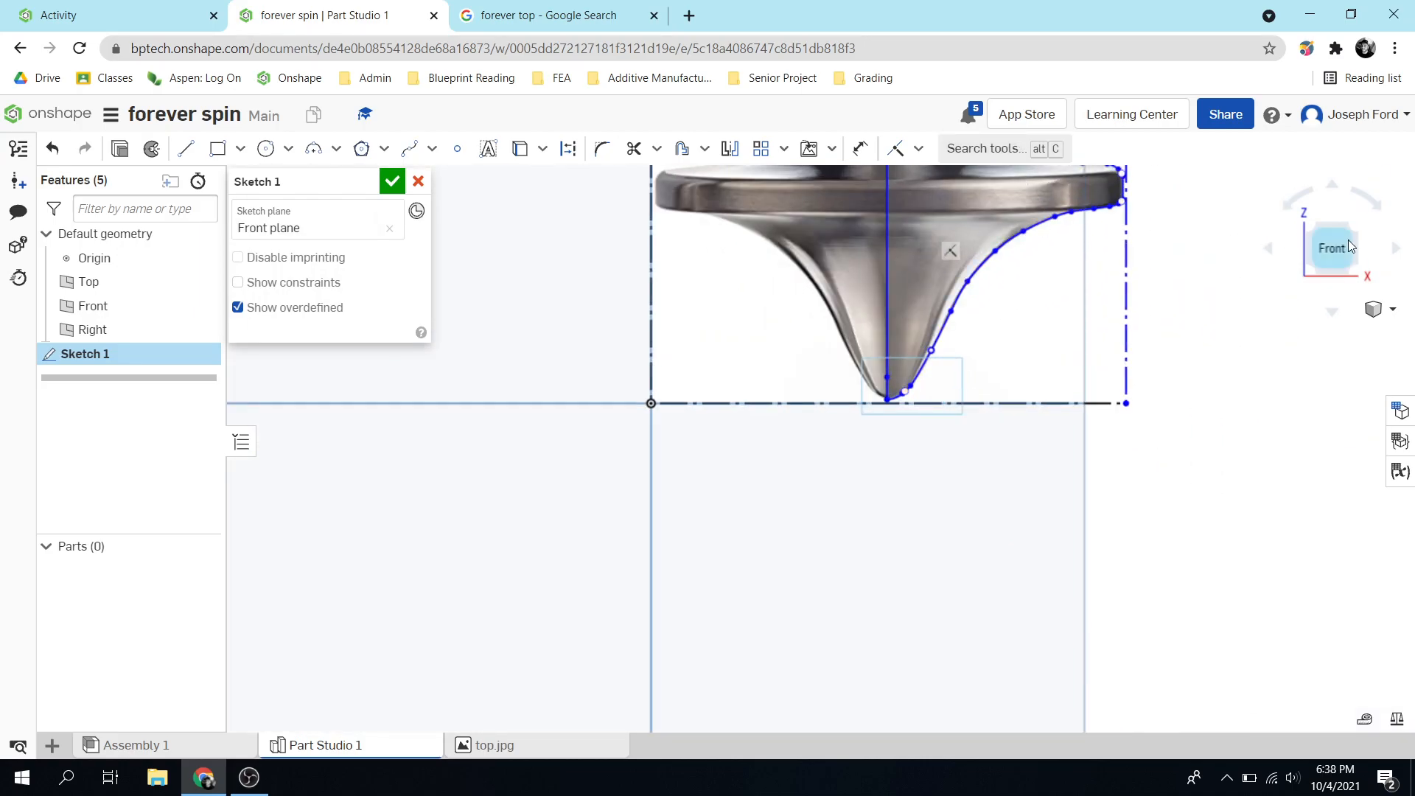
Step: Revolve the closed half profile a full turn around the vertical centreline as a new solid
{"action": "left_click", "coordinate": [1332, 251]}
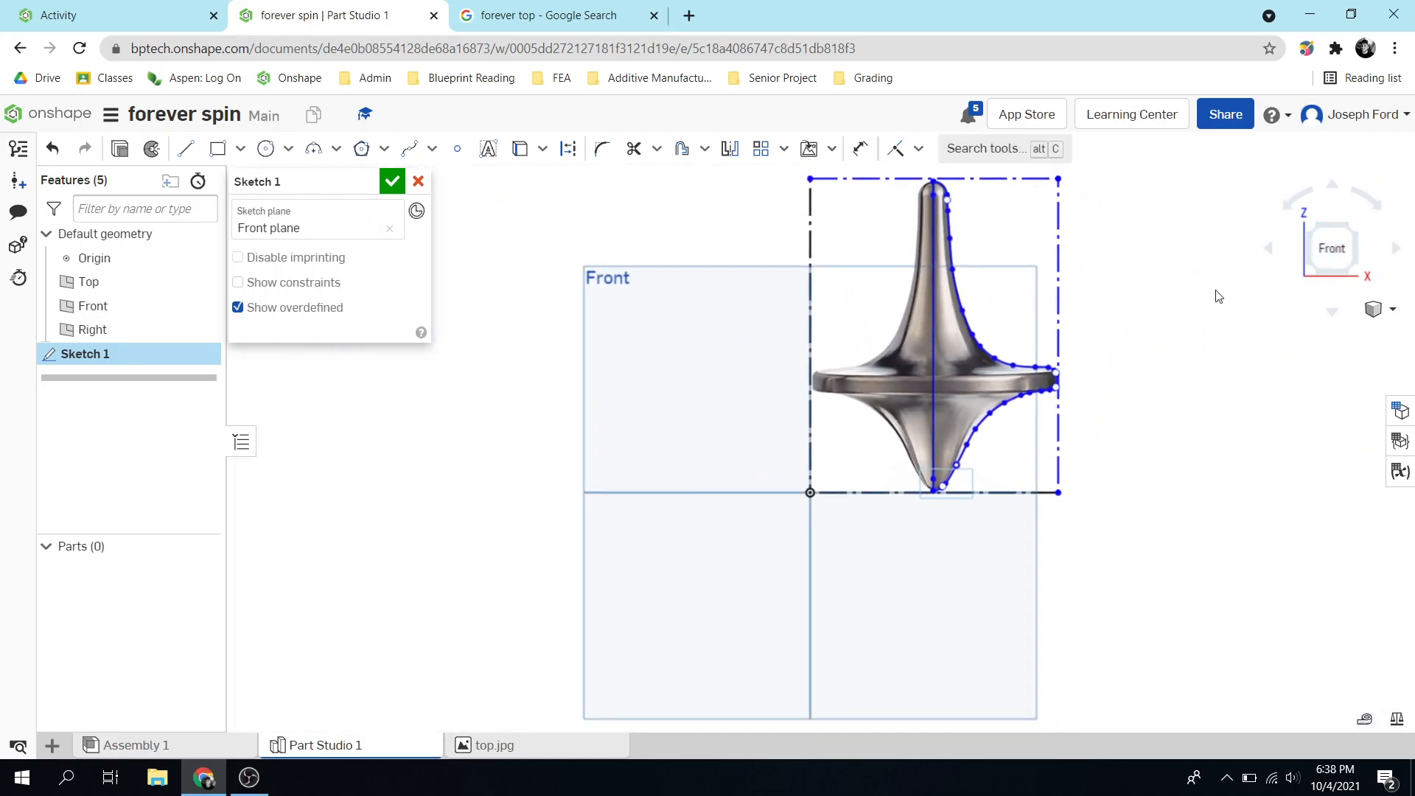
{"action": "scroll", "coordinate": [1083, 218], "scroll_direction": "up", "scroll_amount": 2}
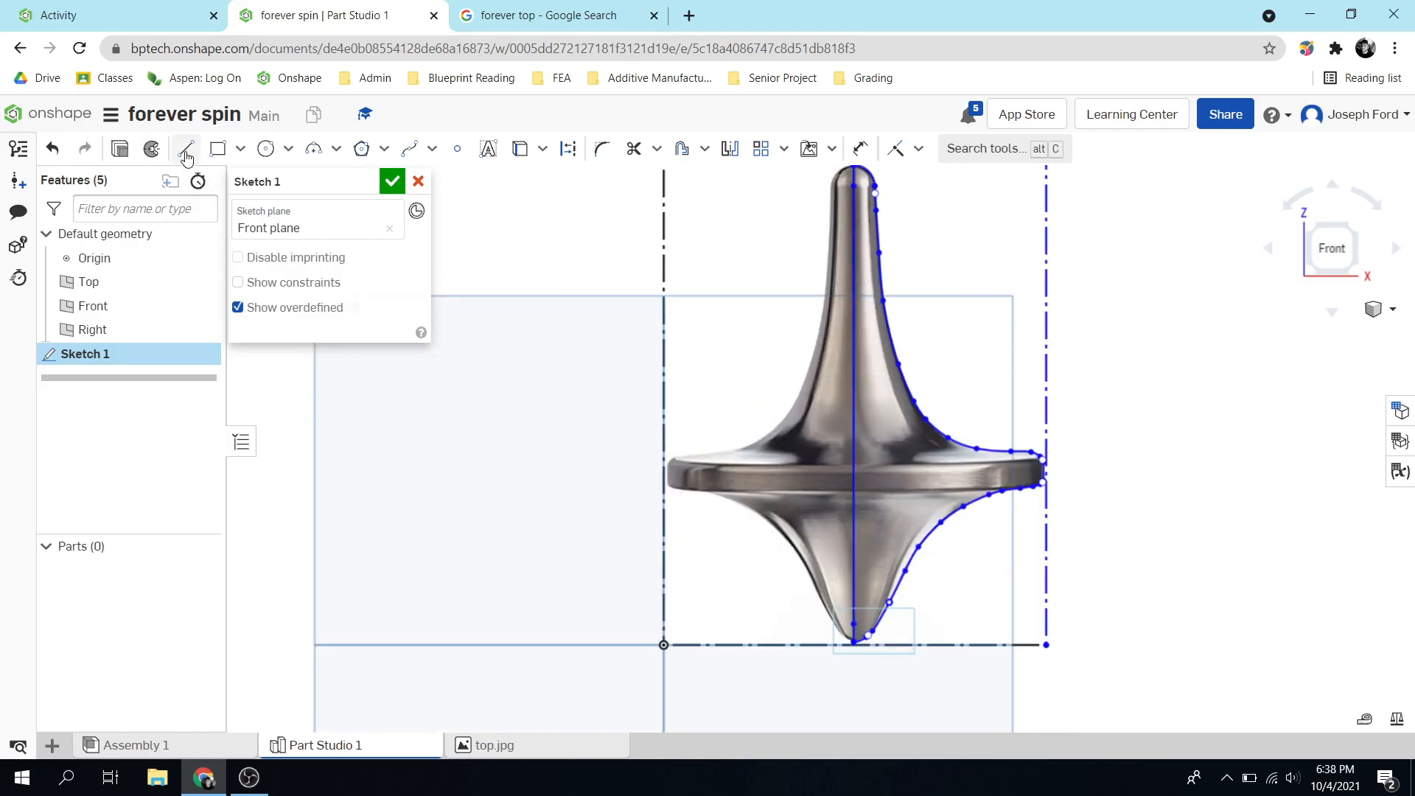
{"action": "left_click", "coordinate": [151, 149]}
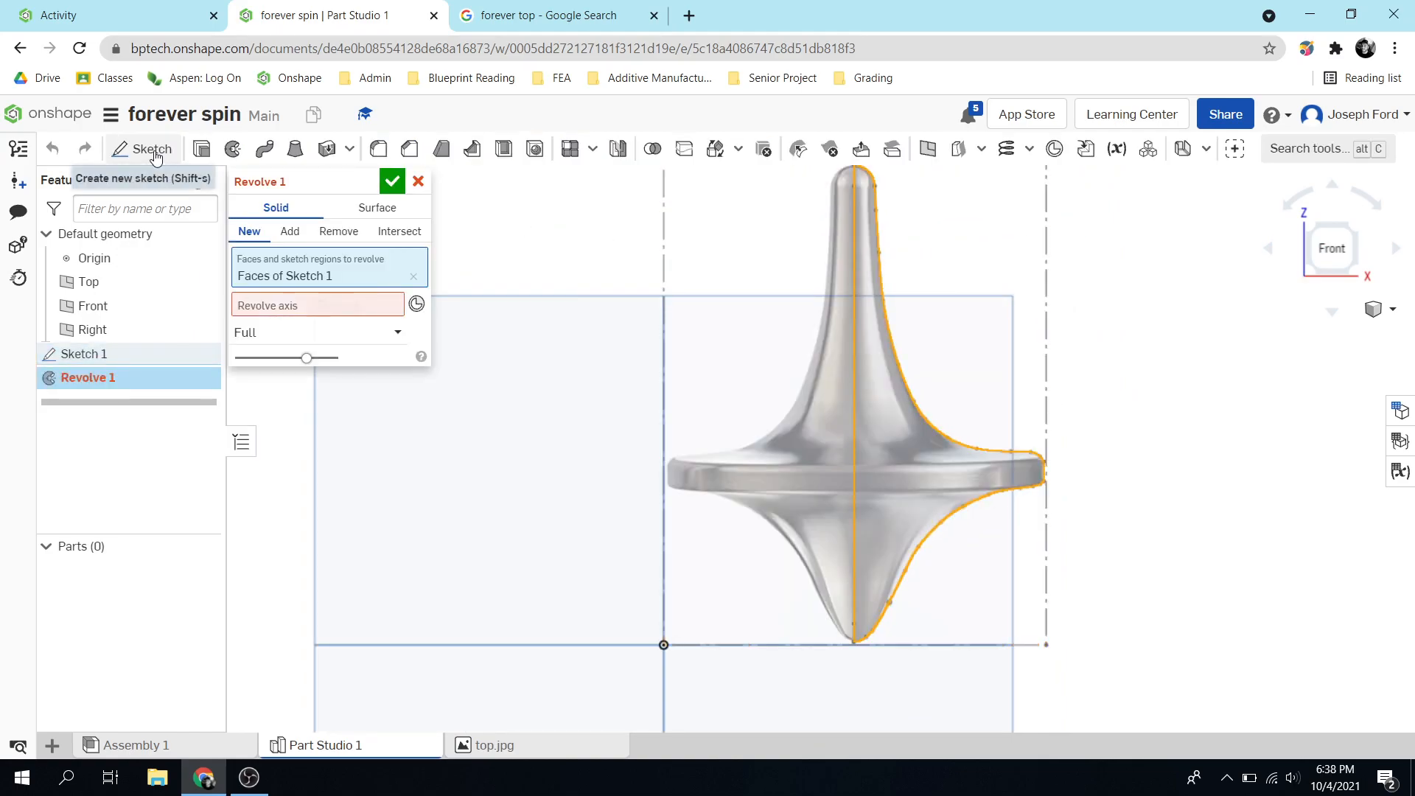
{"action": "left_click", "coordinate": [330, 306]}
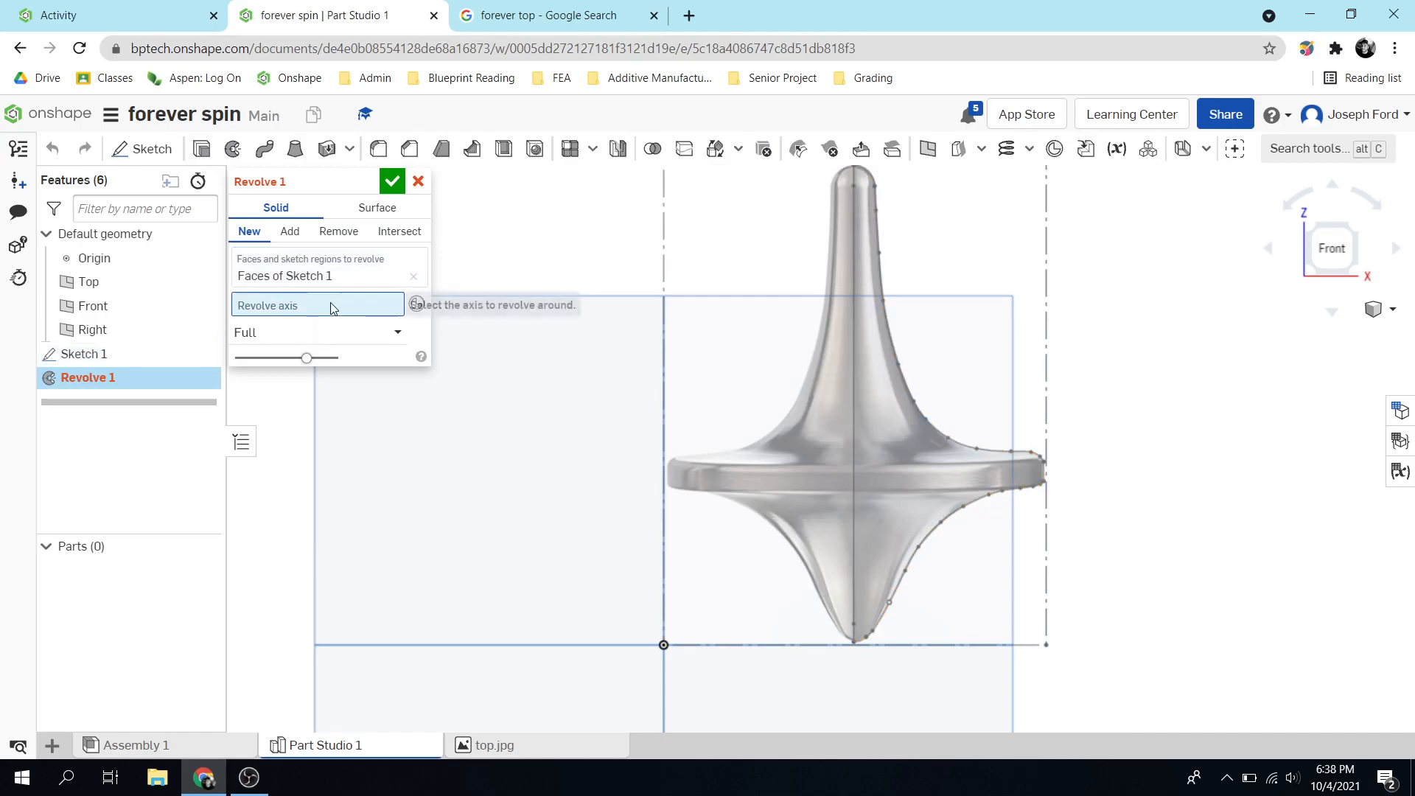
{"action": "left_click", "coordinate": [851, 383]}
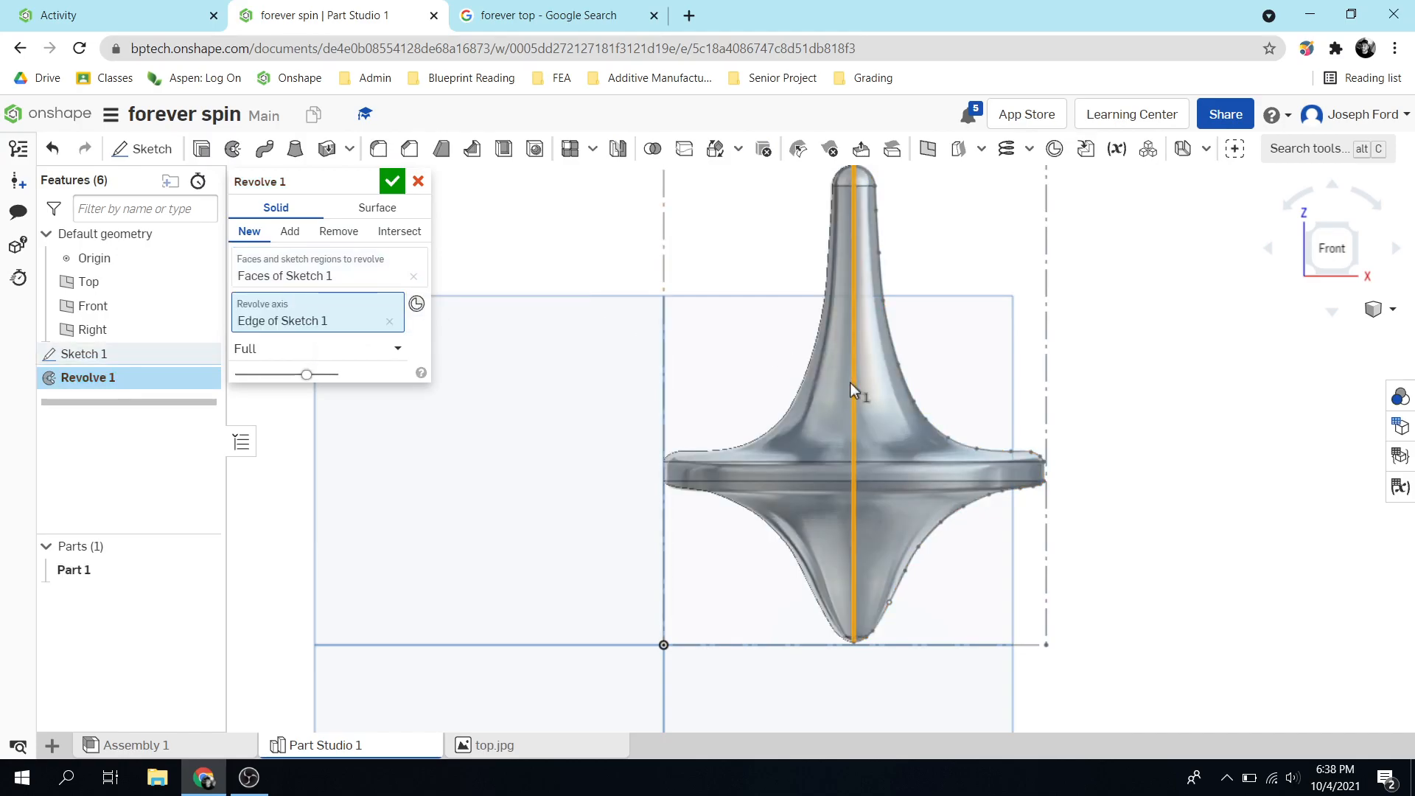
{"action": "scroll", "coordinate": [958, 446], "scroll_direction": "down", "scroll_amount": 5}
{"action": "scroll", "coordinate": [964, 472], "scroll_direction": "up", "scroll_amount": 4}
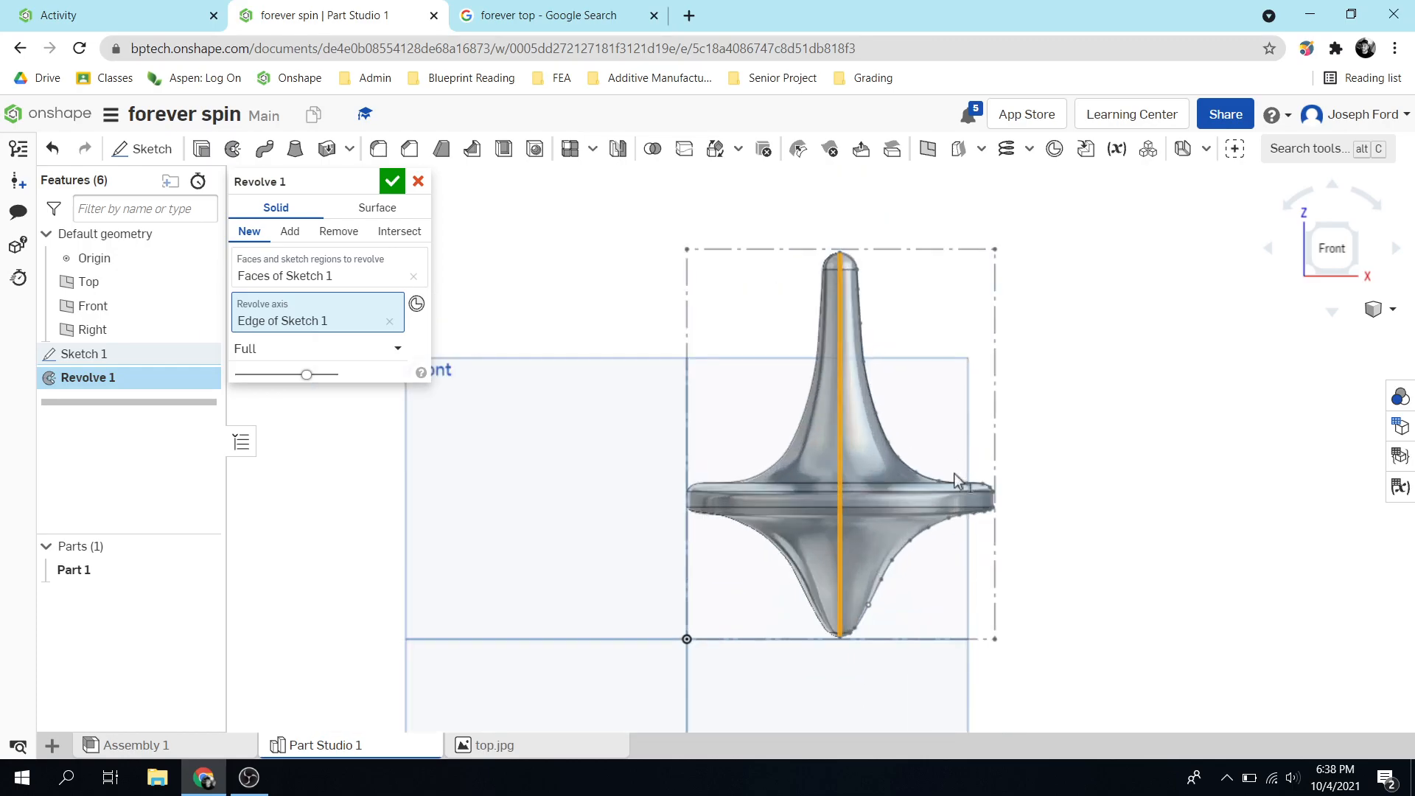
{"action": "scroll", "coordinate": [895, 503], "scroll_direction": "up", "scroll_amount": 3}
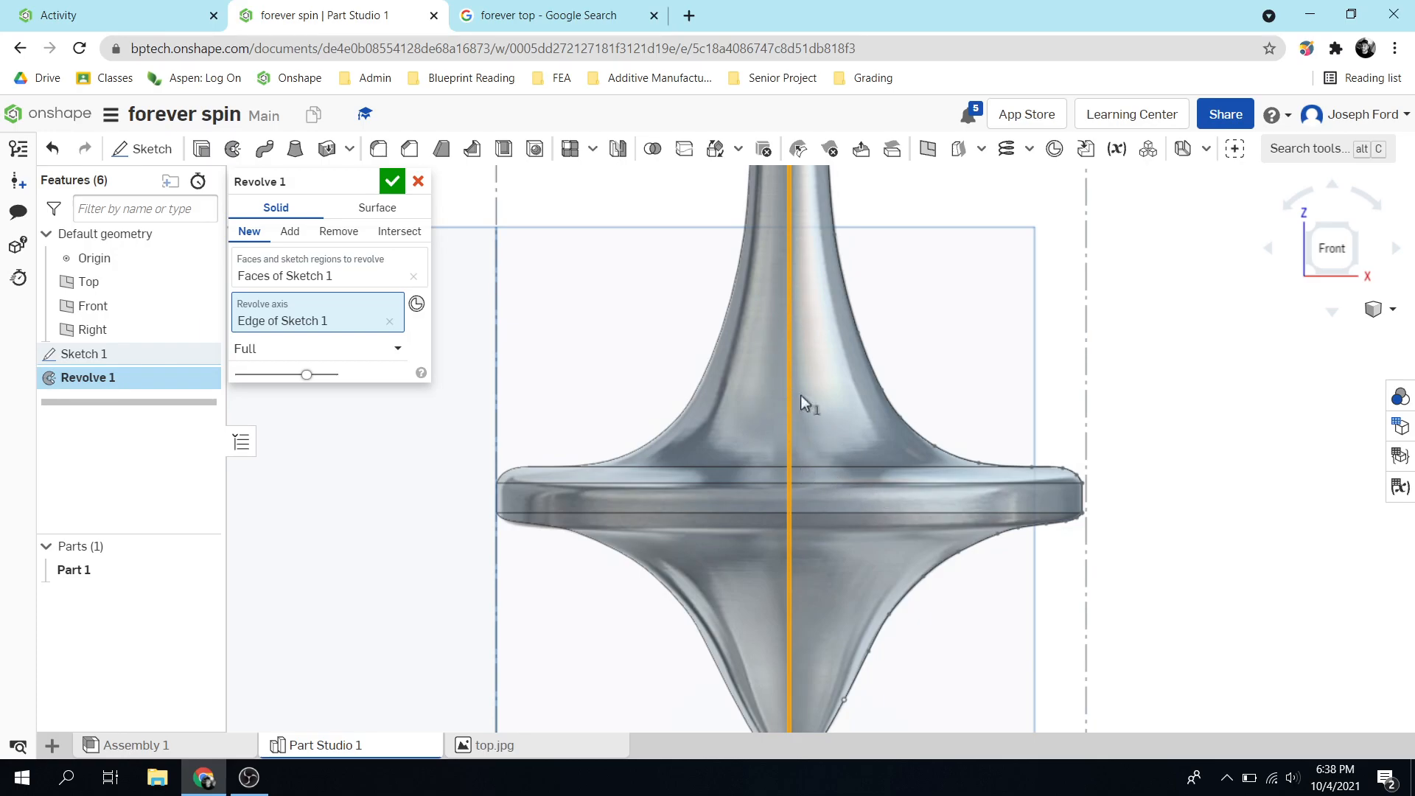
{"action": "left_click", "coordinate": [391, 180]}
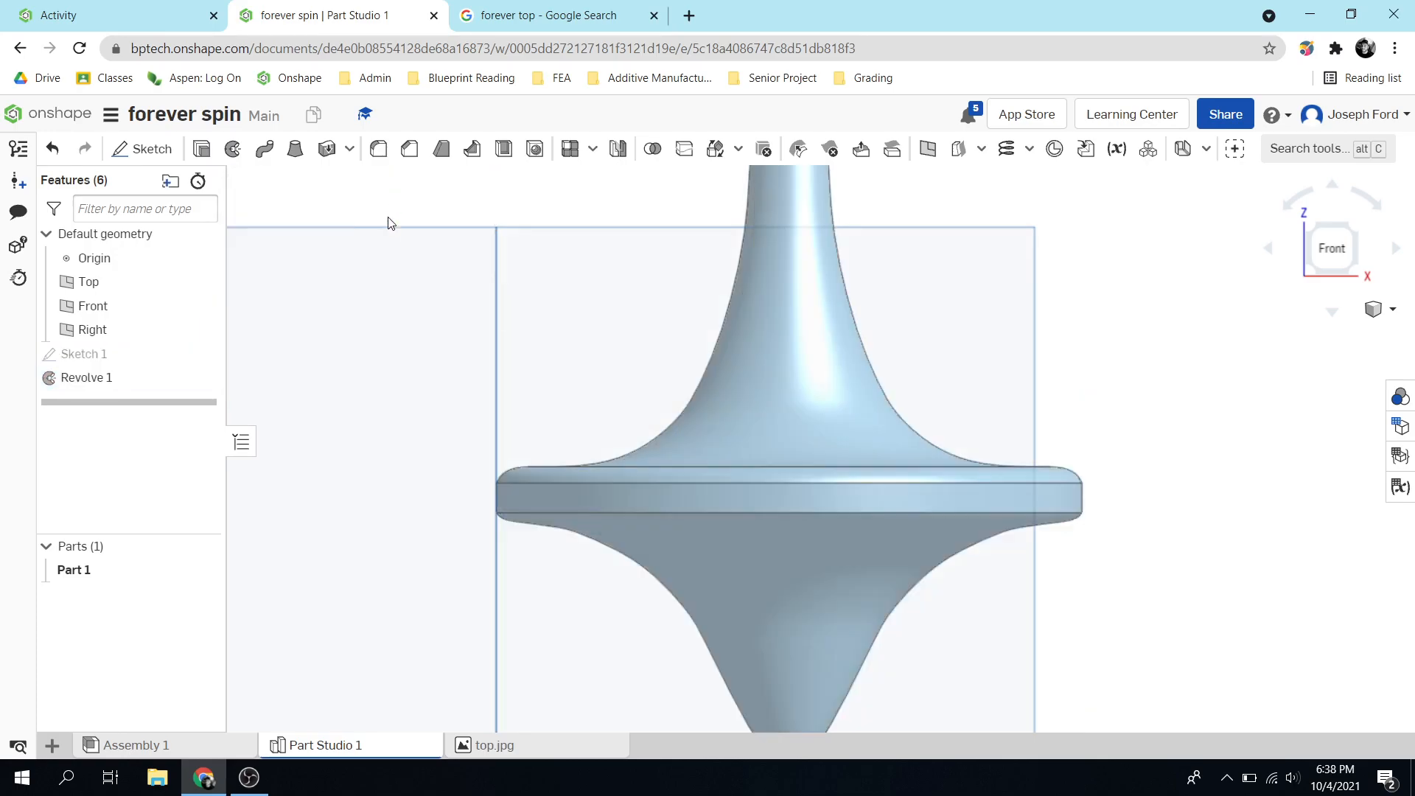
Step: Hide the default planes and view the revolved spinning top from several angles, finishing in an isometric view
{"action": "scroll", "coordinate": [573, 442], "scroll_direction": "down", "scroll_amount": 5}
{"action": "scroll", "coordinate": [632, 442], "scroll_direction": "up", "scroll_amount": 3}
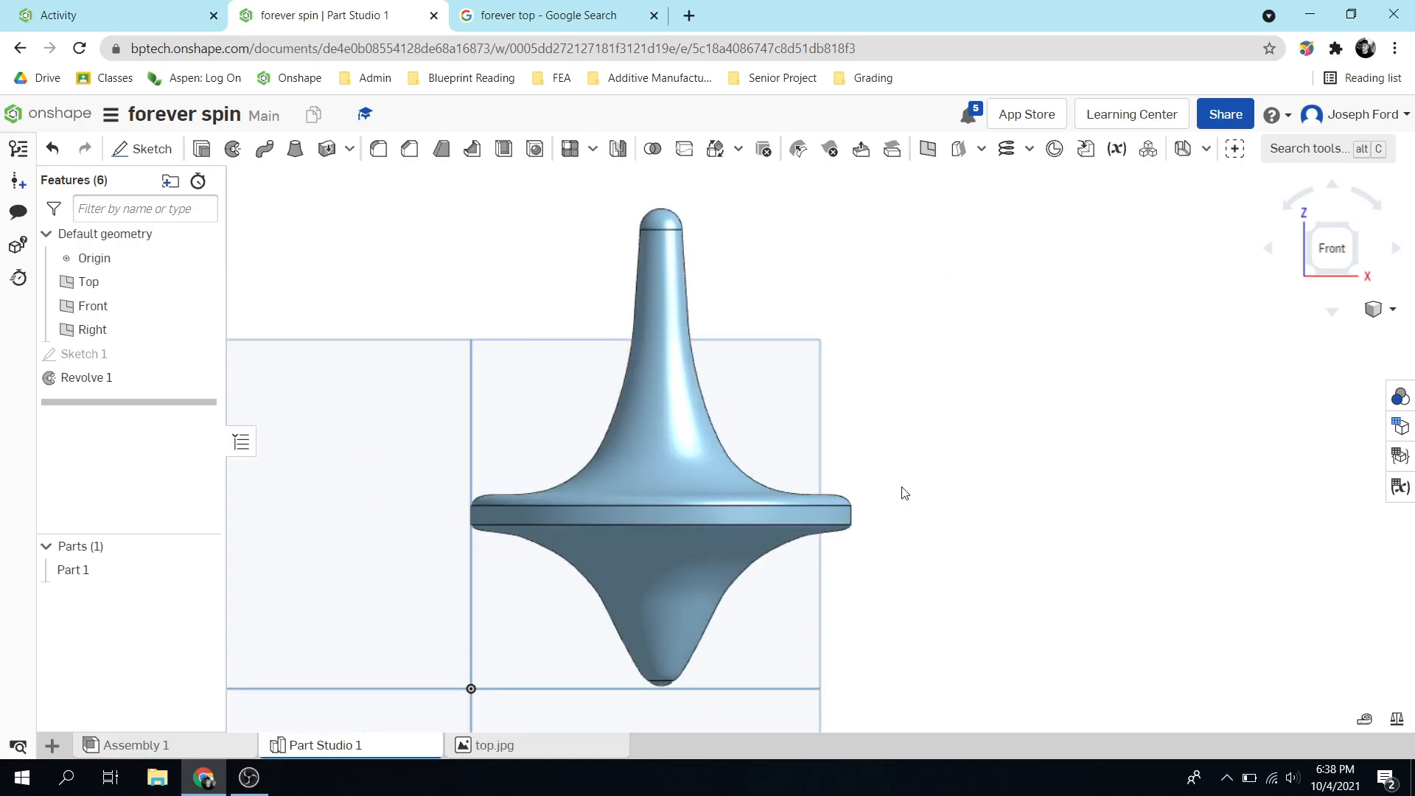
{"action": "mouse_move", "coordinate": [1132, 390]}
{"action": "right_mouse_down"}
{"action": "mouse_move", "coordinate": [1108, 423]}
{"action": "mouse_move", "coordinate": [1106, 487]}
{"action": "mouse_move", "coordinate": [1115, 294]}
{"action": "mouse_move", "coordinate": [1113, 409]}
{"action": "right_mouse_up"}
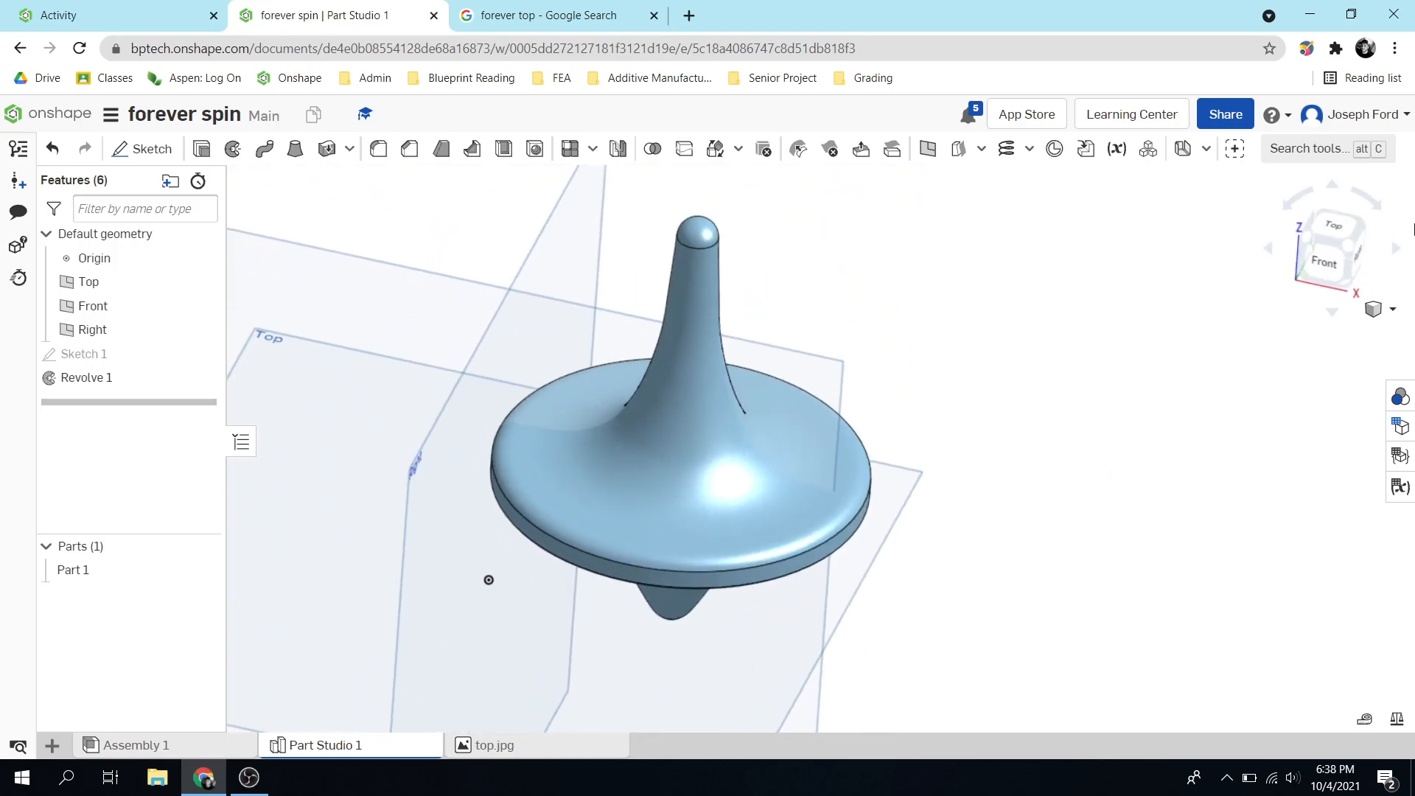
{"action": "left_click", "coordinate": [1348, 243]}
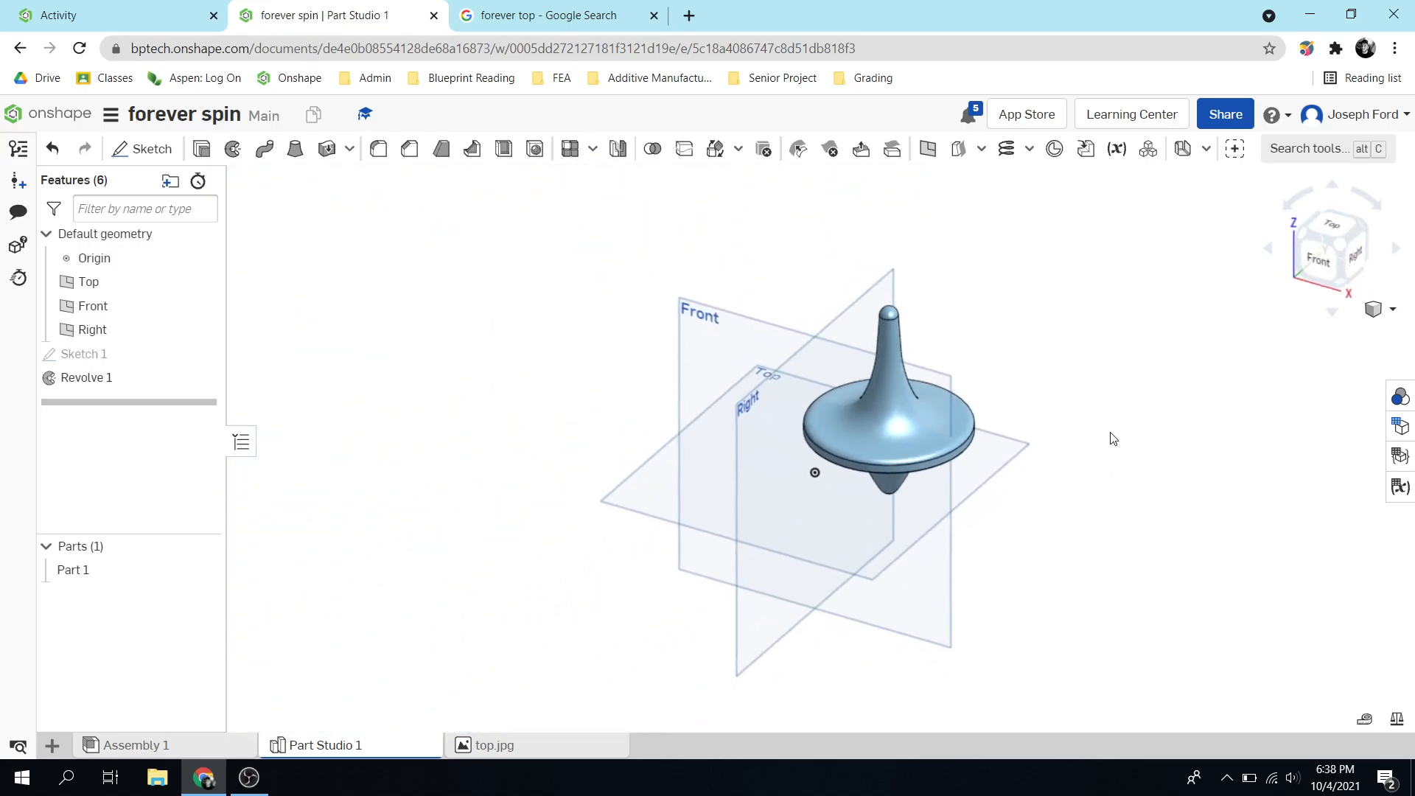
{"action": "key", "text": "p"}
{"action": "key", "text": "f"}
{"action": "right_click_drag", "start_coordinate": [979, 498], "coordinate": [869, 454]}
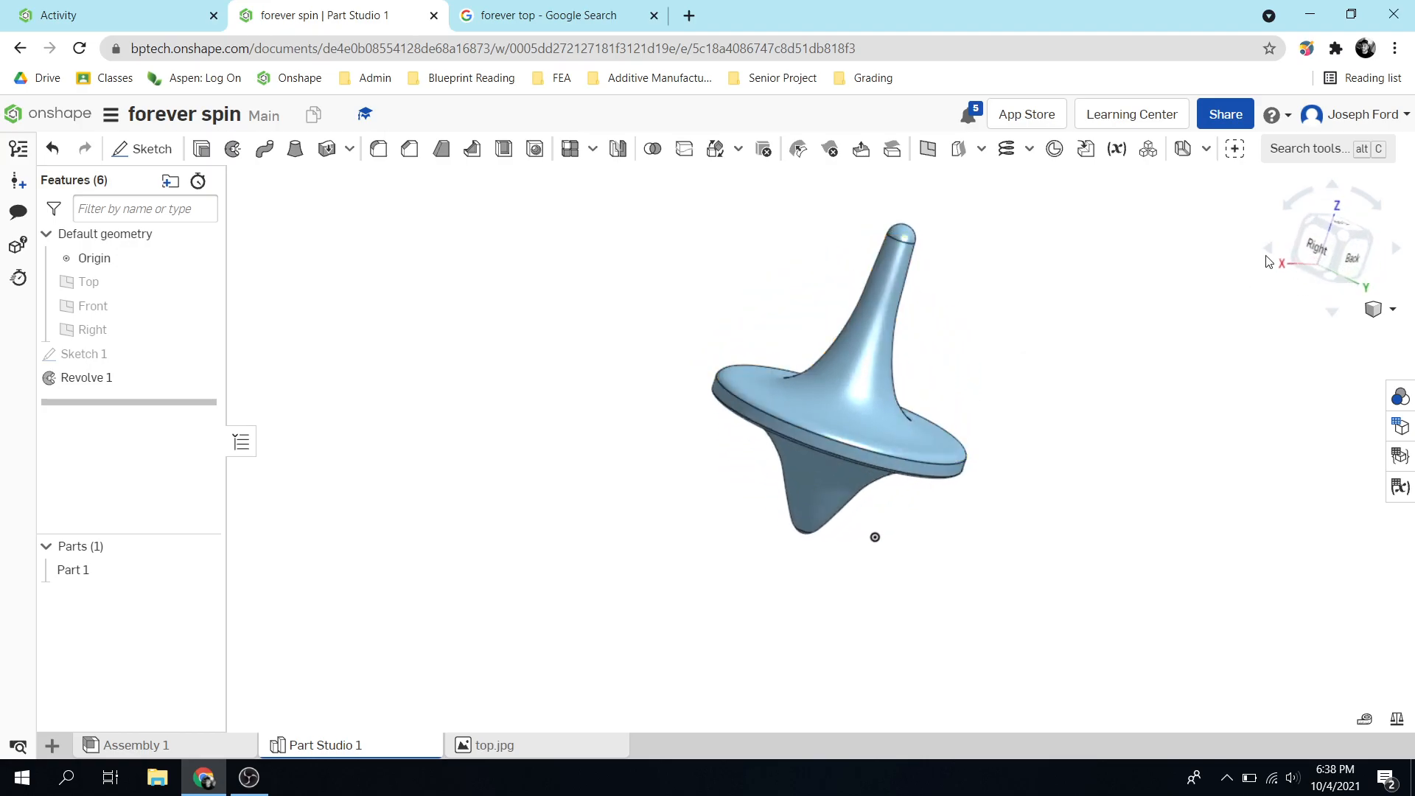
{"action": "left_click", "coordinate": [1341, 237]}
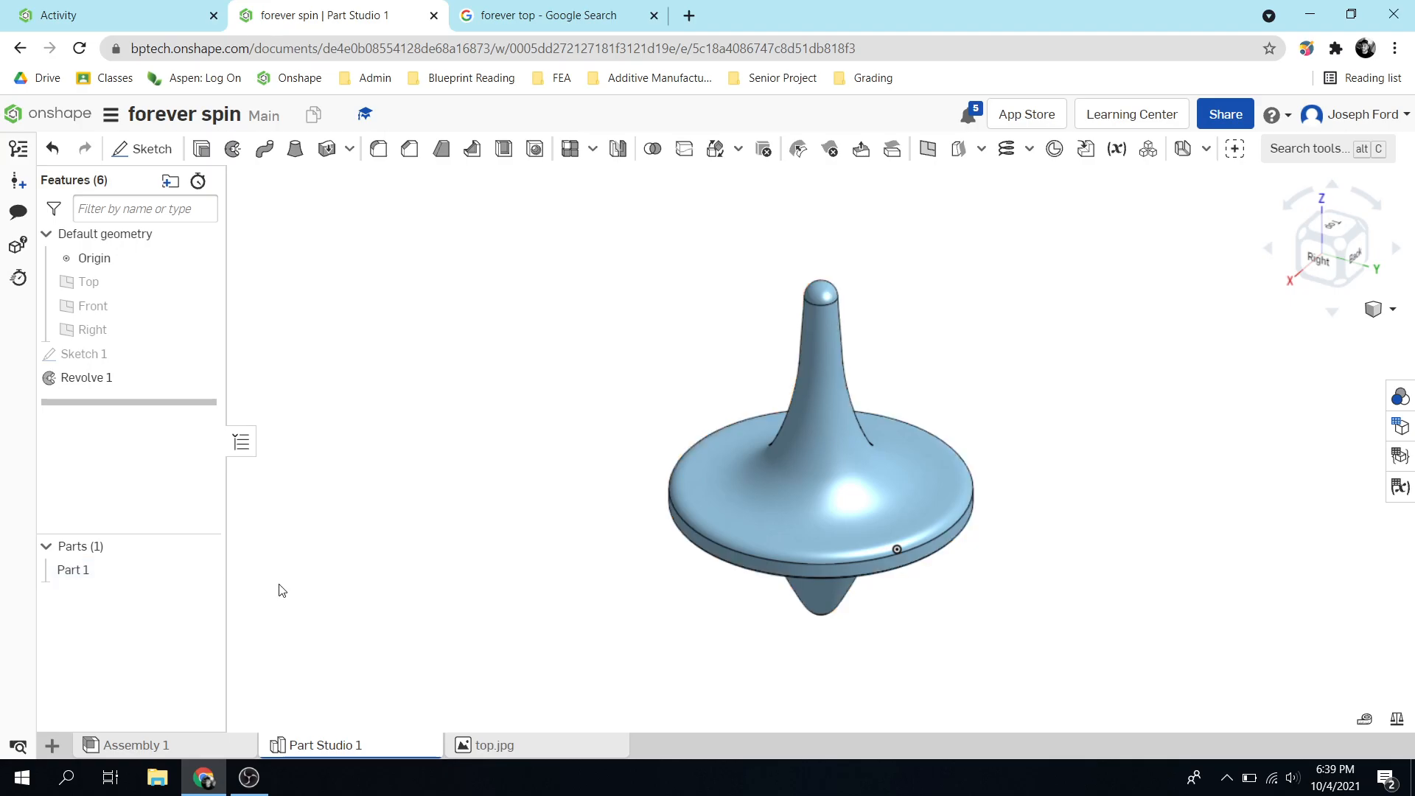
Step: Start an STL export of Part 1 and name the file with the designer's surname followed by _ForeverSpinTop
{"action": "right_click", "coordinate": [104, 579]}
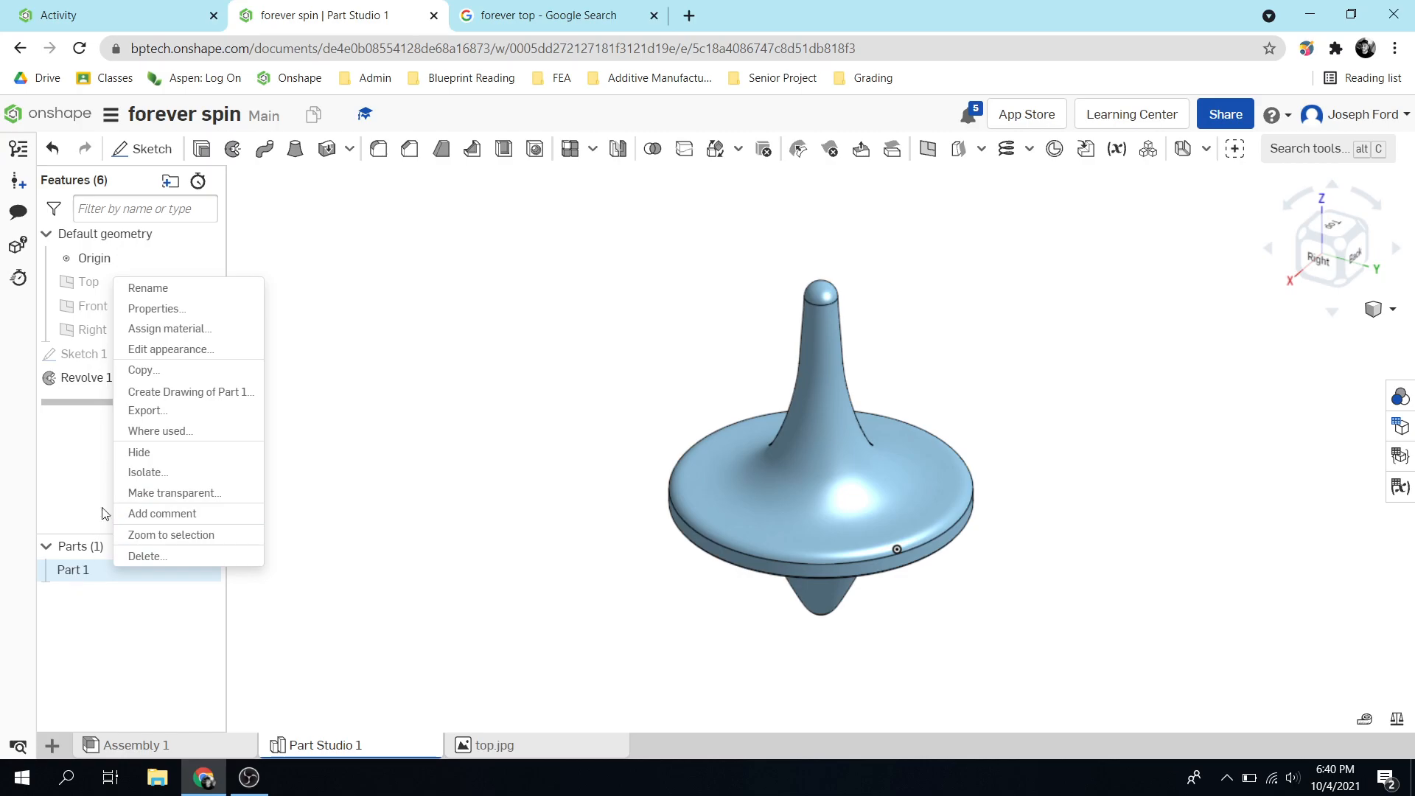
{"action": "left_click", "coordinate": [145, 412]}
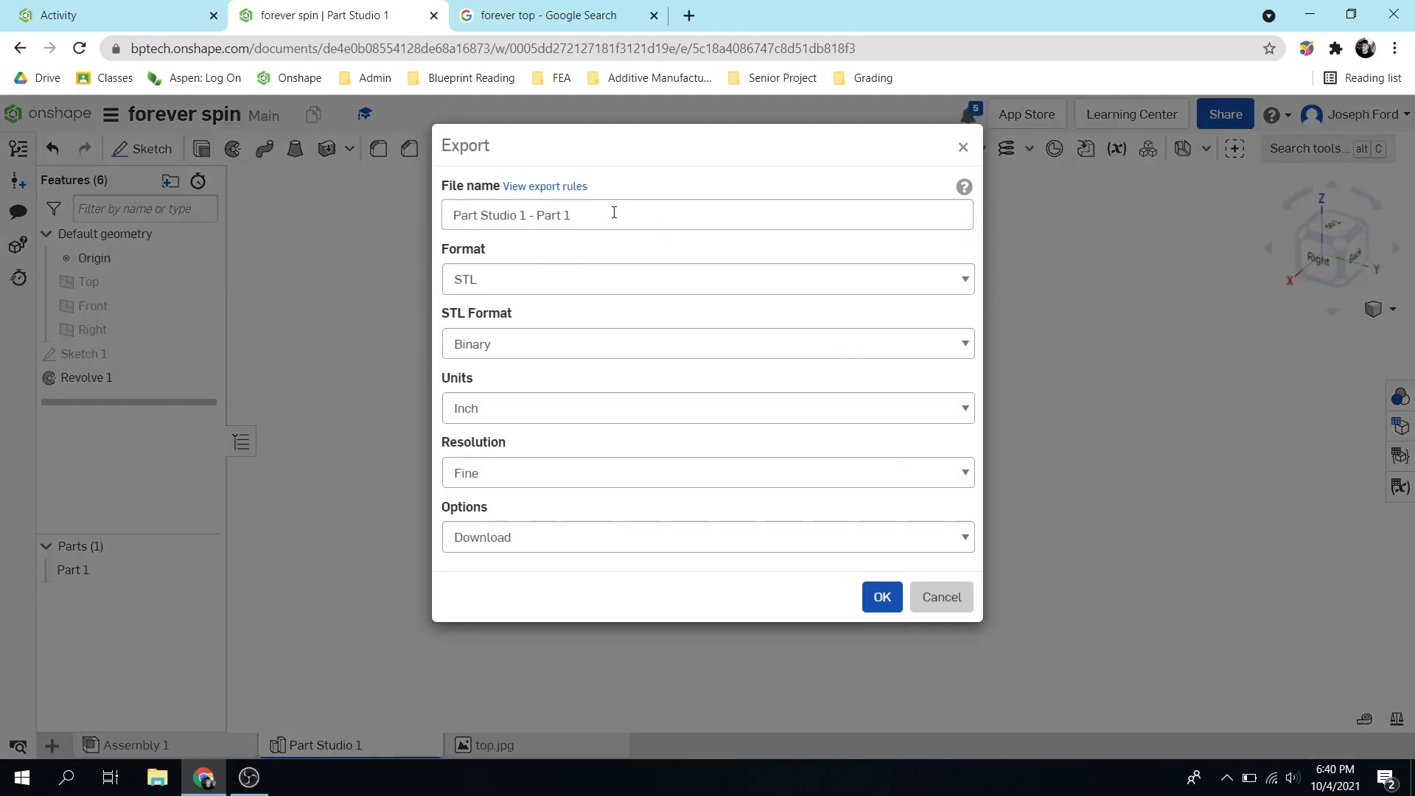
{"action": "triple_click", "coordinate": [612, 212]}
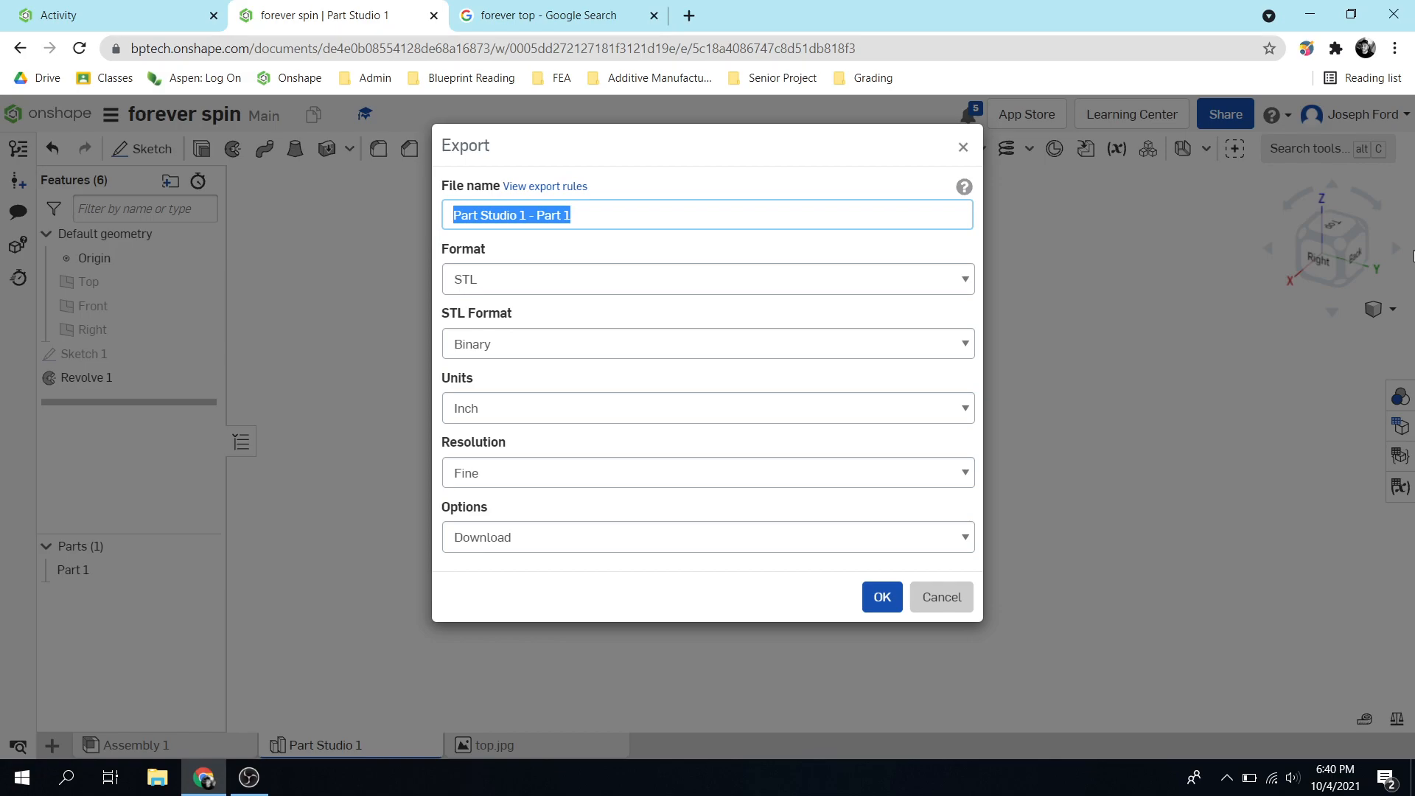
{"action": "type", "text": "For"}
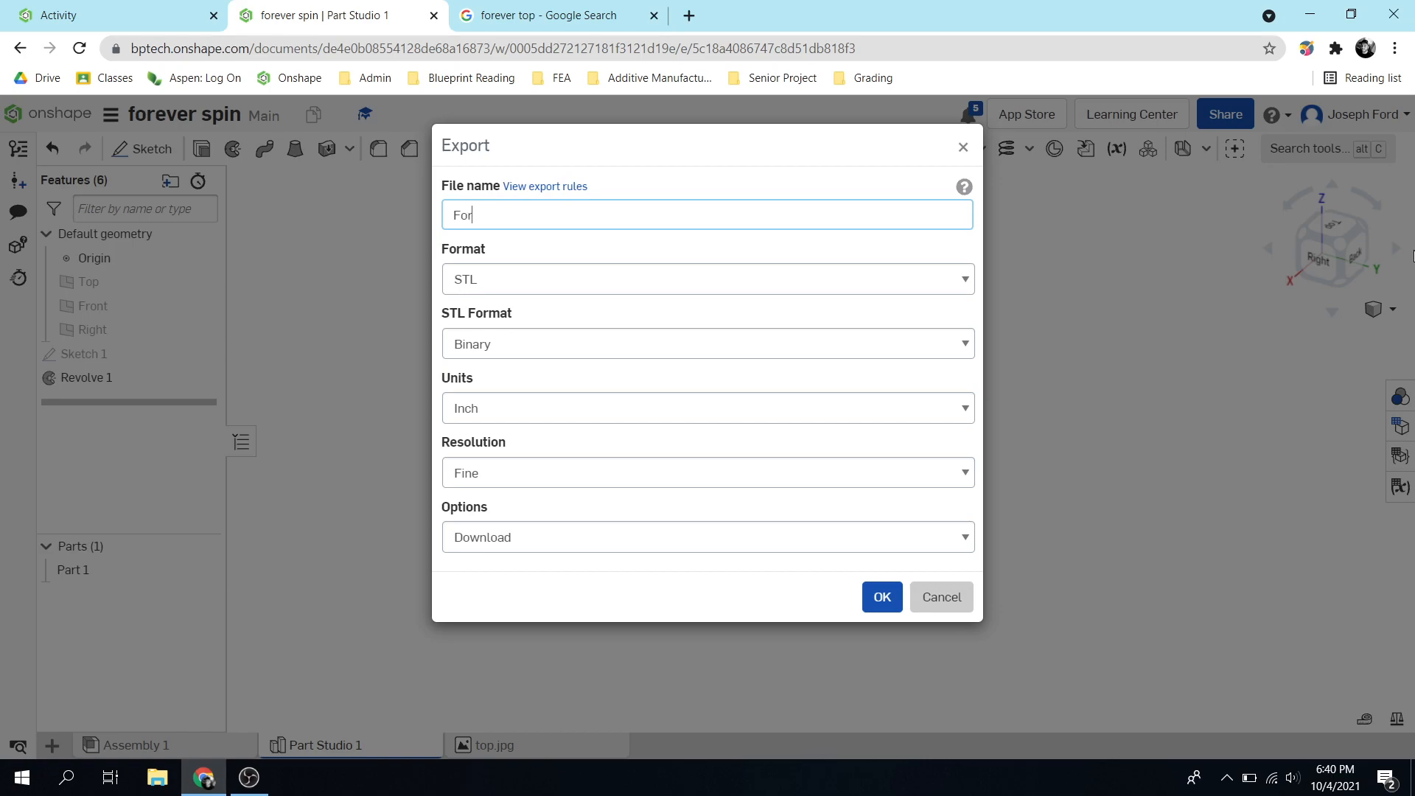
{"action": "type", "text": "d_ForeverSpinTop"}
Step: Keep the export at Binary STL format, Inch units, Fine resolution and Download, and export the part
{"action": "left_click", "coordinate": [485, 414]}
{"action": "left_click", "coordinate": [486, 415]}
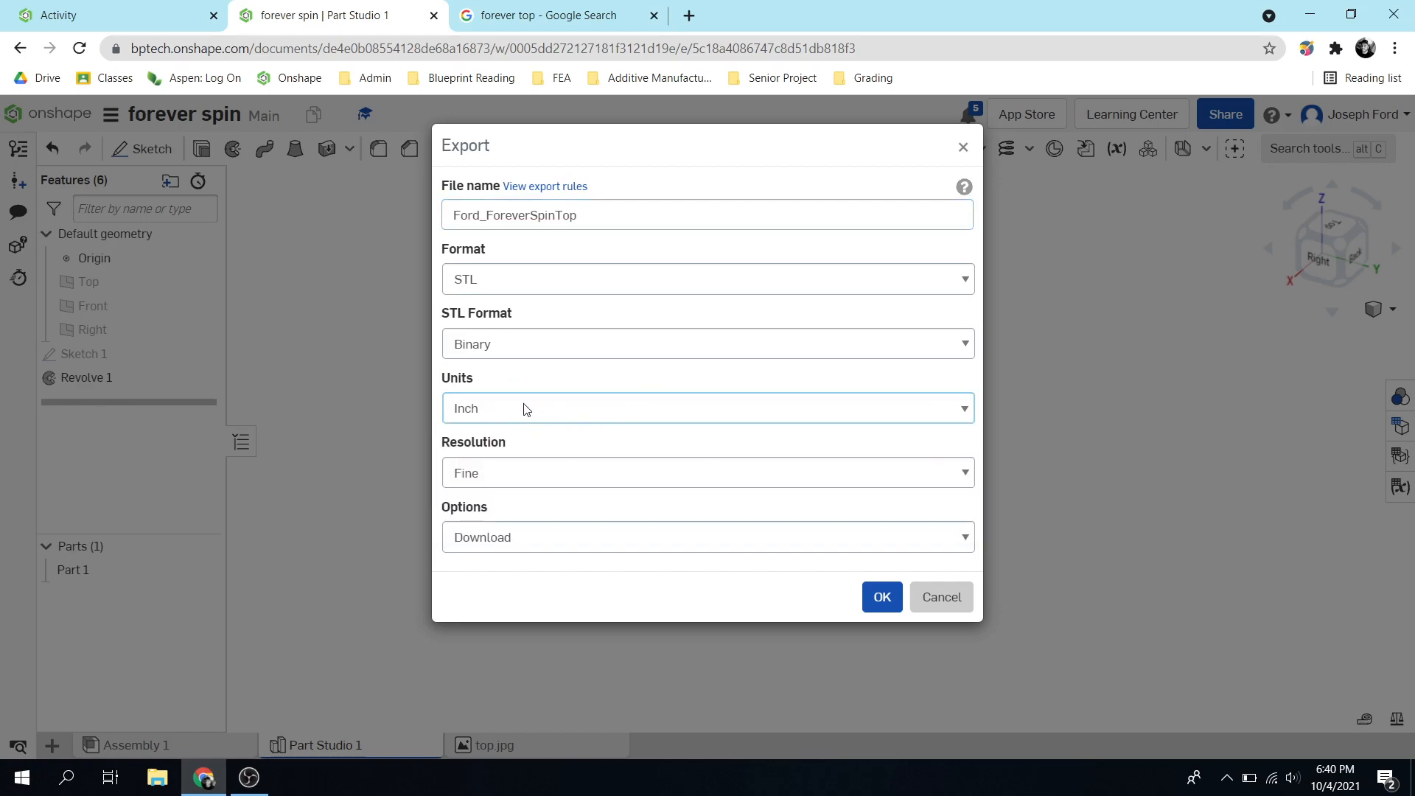
{"action": "left_click", "coordinate": [548, 417]}
{"action": "left_click", "coordinate": [548, 419]}
{"action": "left_click", "coordinate": [570, 351]}
{"action": "left_click", "coordinate": [569, 351]}
{"action": "left_click", "coordinate": [516, 353]}
{"action": "left_click", "coordinate": [516, 352]}
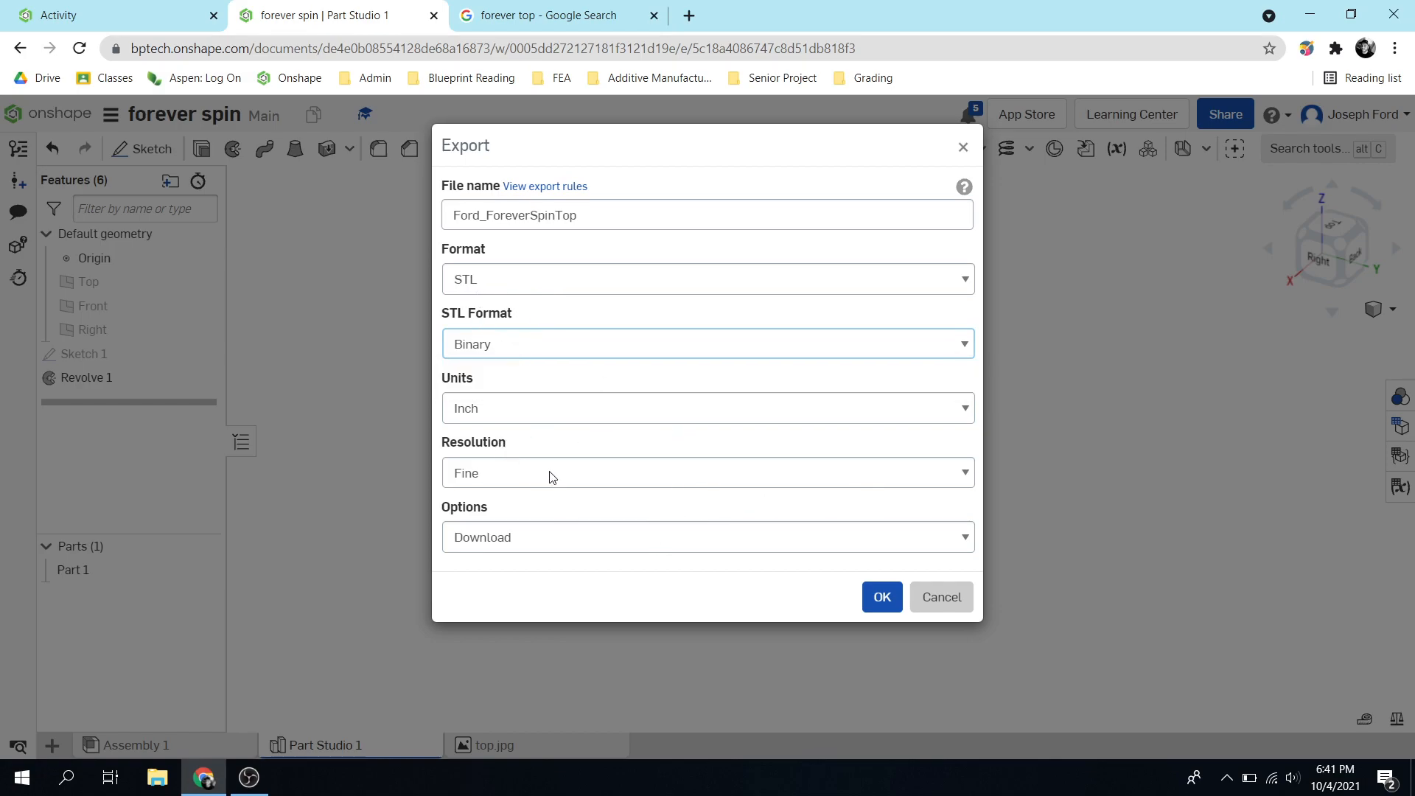
{"action": "left_click", "coordinate": [872, 601]}
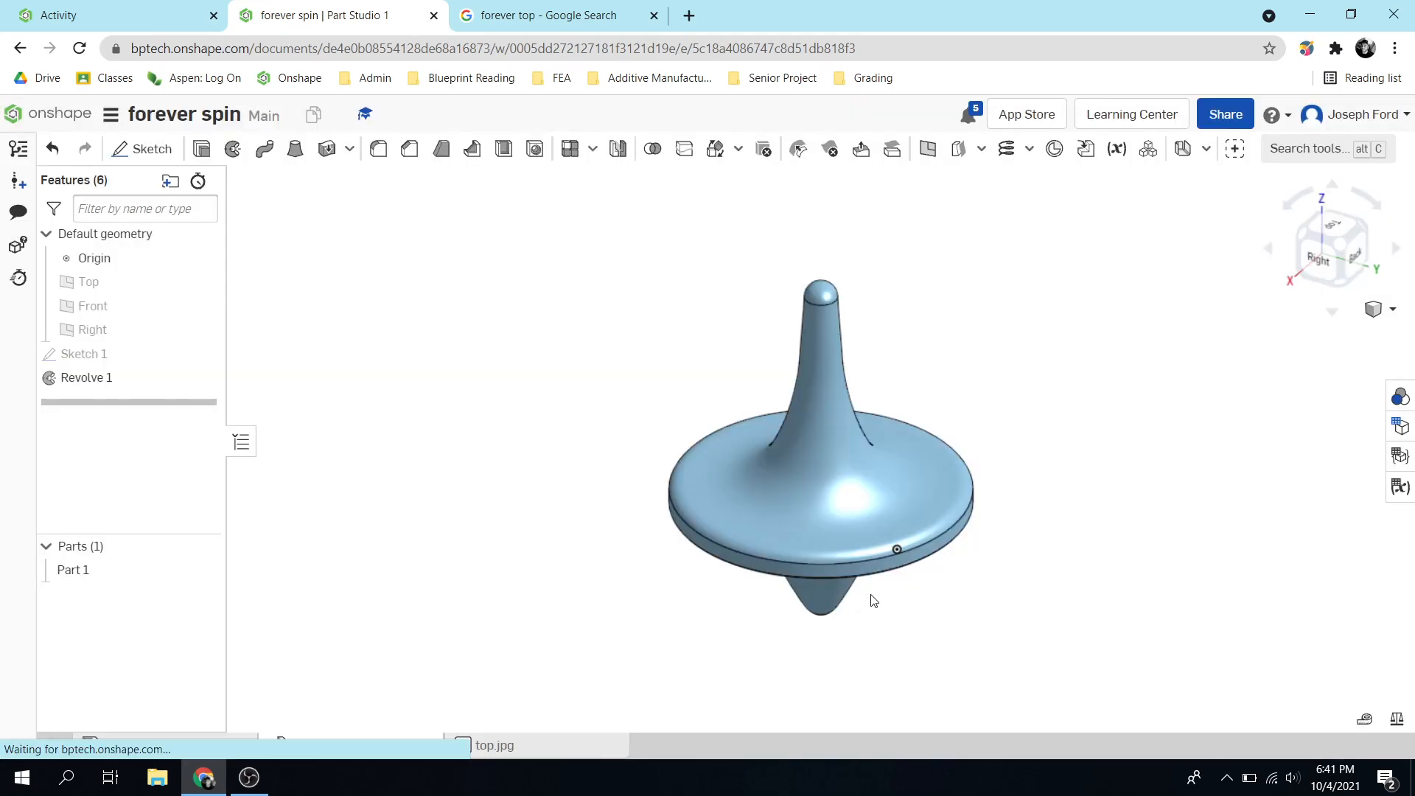